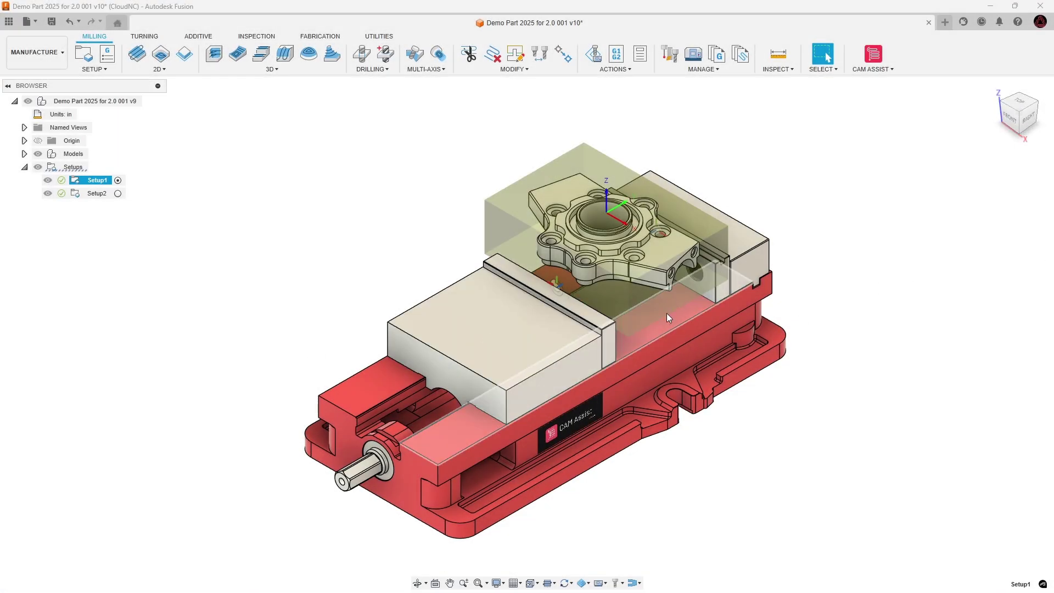
Make Setup2 the active setup and expand Models > Demo Part to list its bodies.
scroll(637, 230, "up", 5)
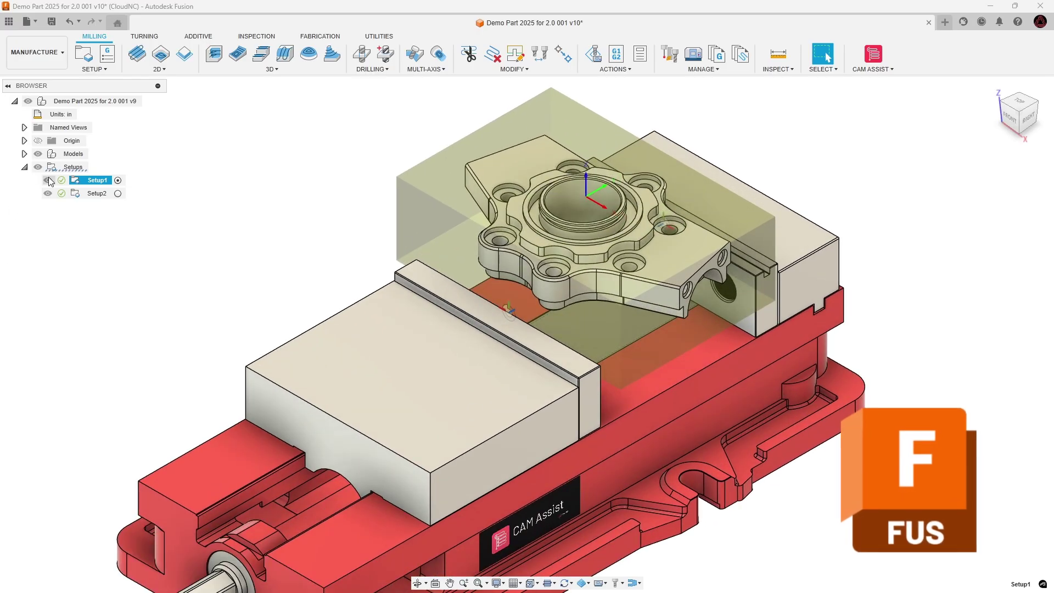
left_click(118, 193)
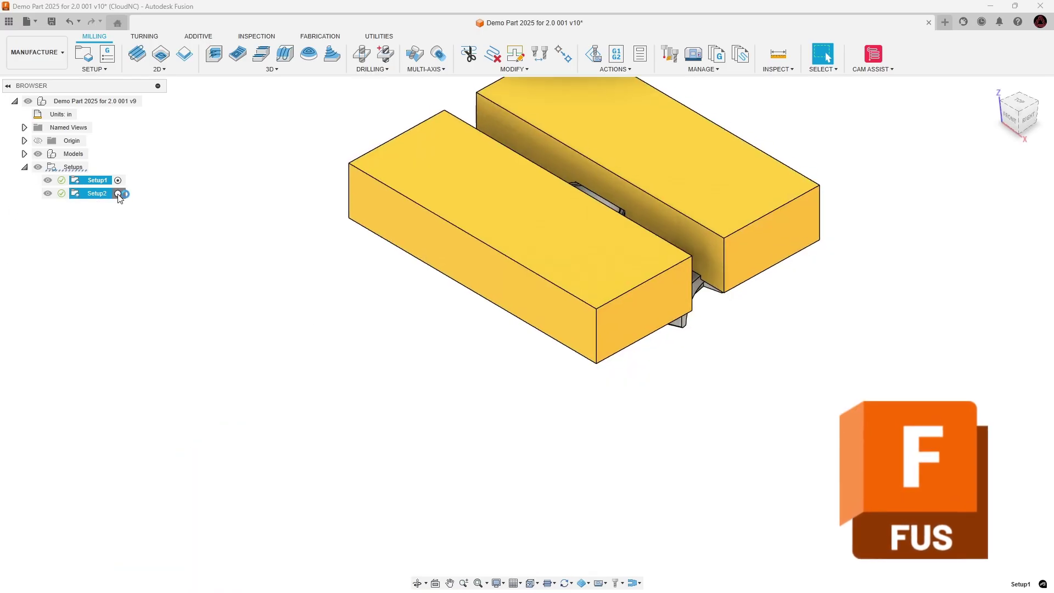
left_click(24, 155)
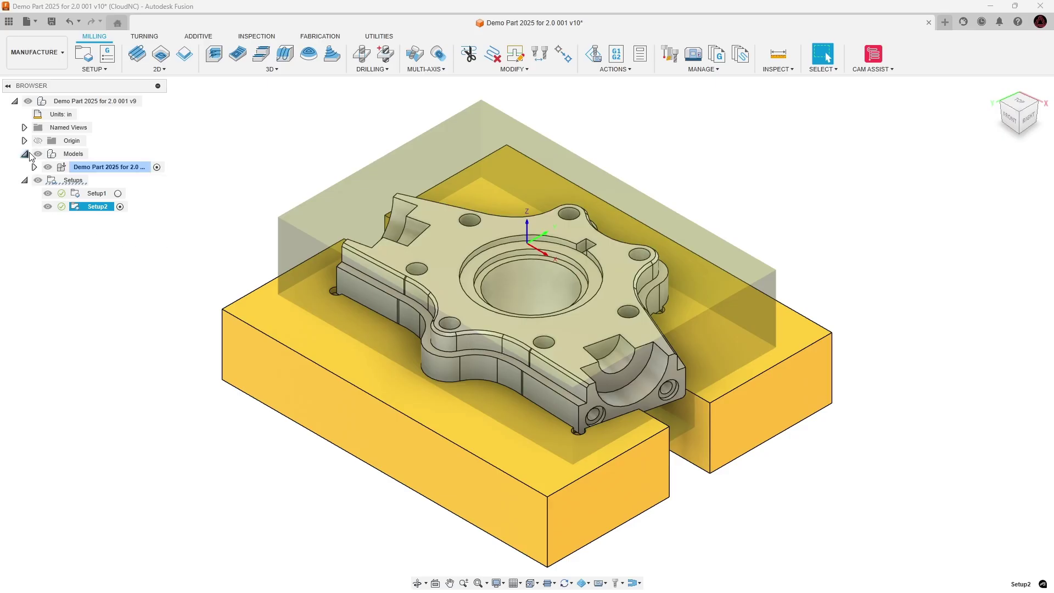
left_click(34, 167)
Hide the Part body and inspect the soft jaws, including Soft Jaw 2, from an isometric view.
left_click(77, 221)
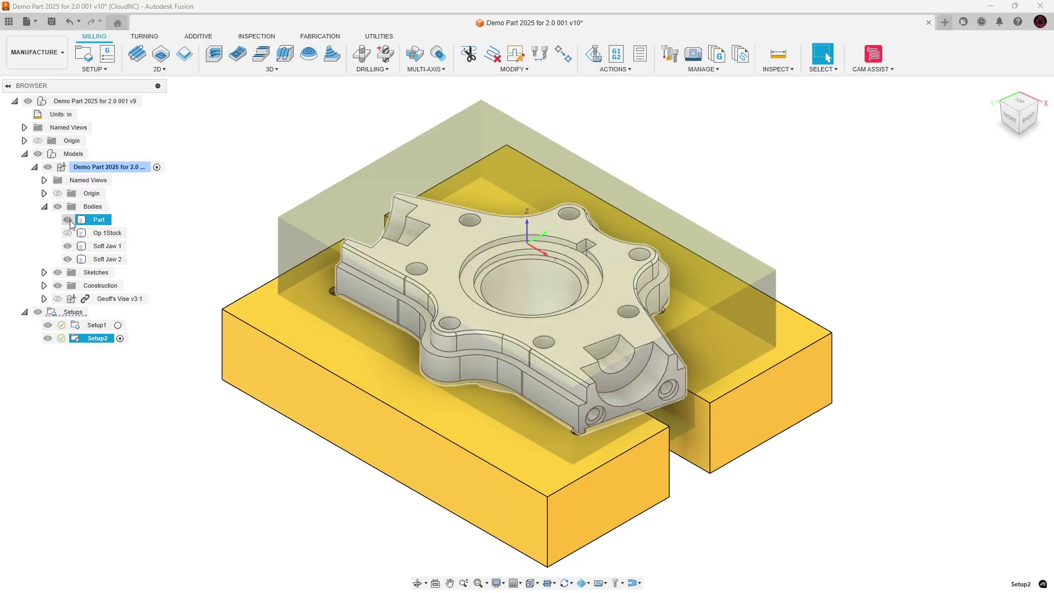
left_click(67, 220)
left_click(434, 392)
scroll(445, 412, "up", 3)
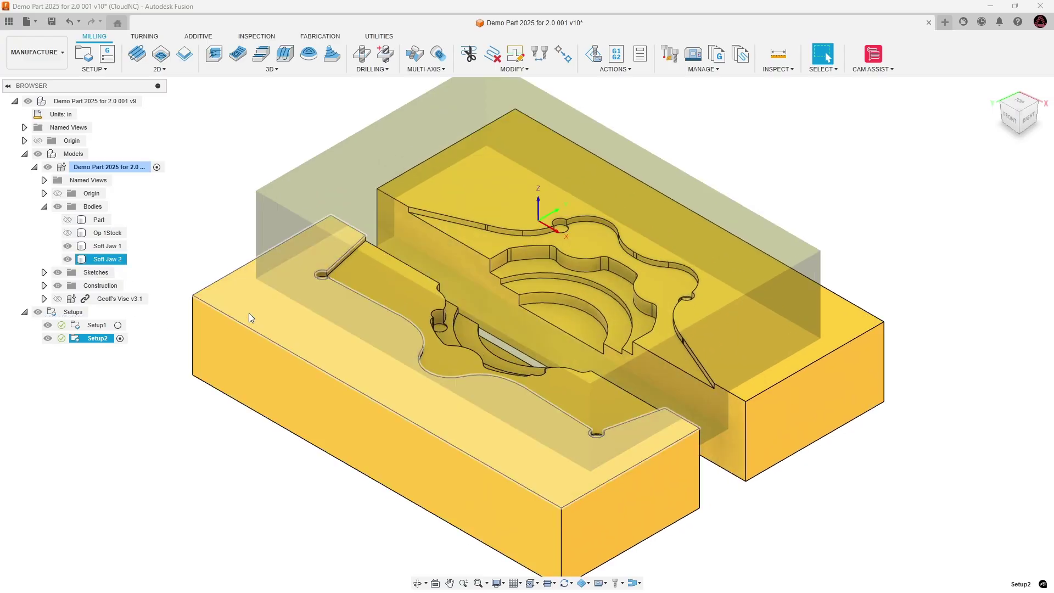
middle_click_drag(248, 315, 271, 308)
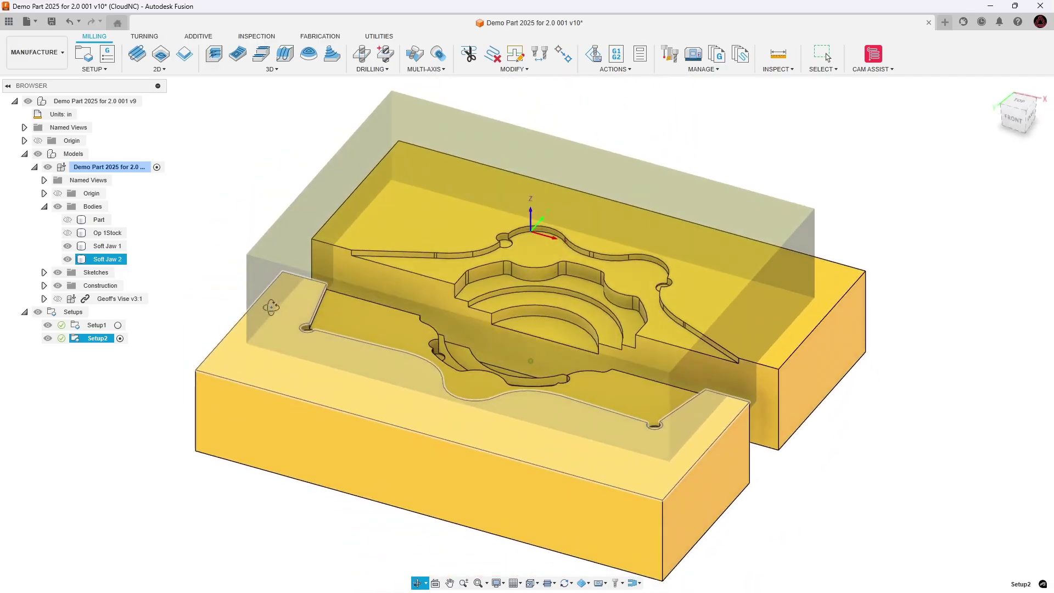
left_click(199, 277)
Show the Part body again and toggle the Op 1Stock body's visibility.
left_click(68, 221)
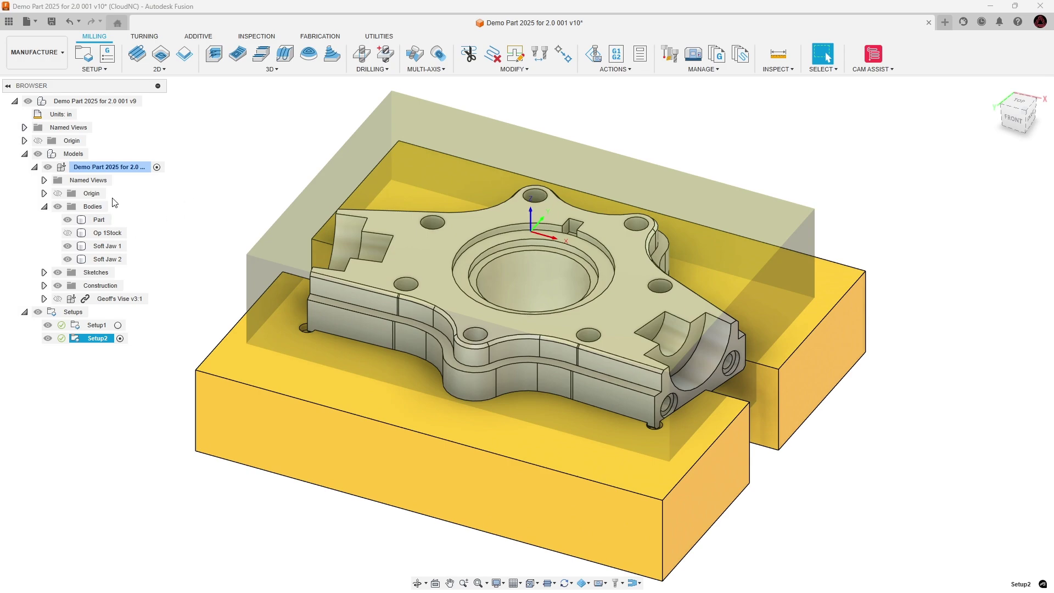
left_click(81, 236)
left_click(68, 233)
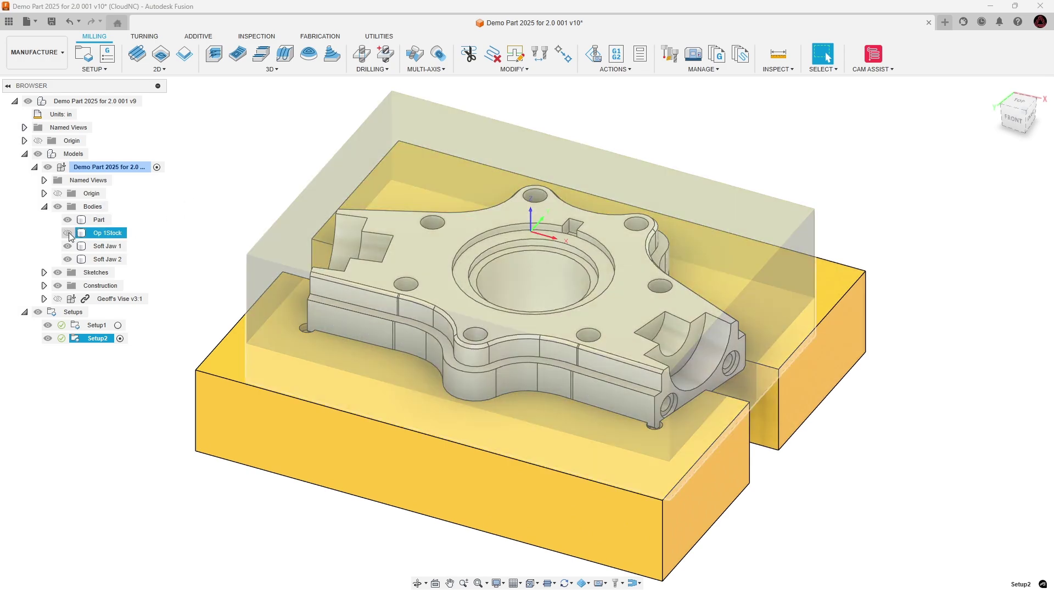
Make Setup1 active with Op 1Stock hidden, then launch CAM Assist for the part.
key("Escape")
left_click(119, 325)
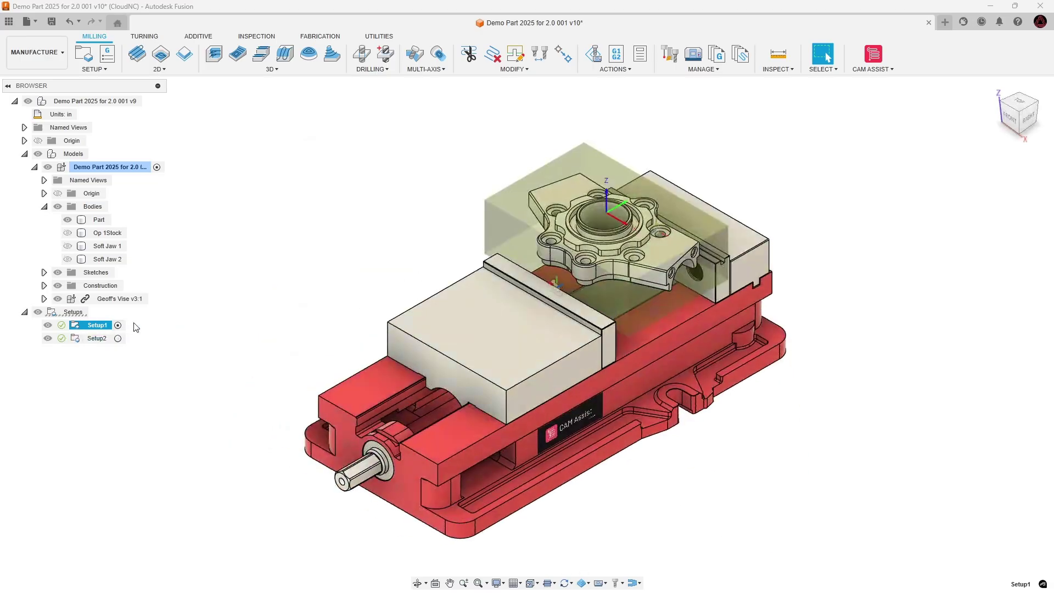
left_click(68, 233)
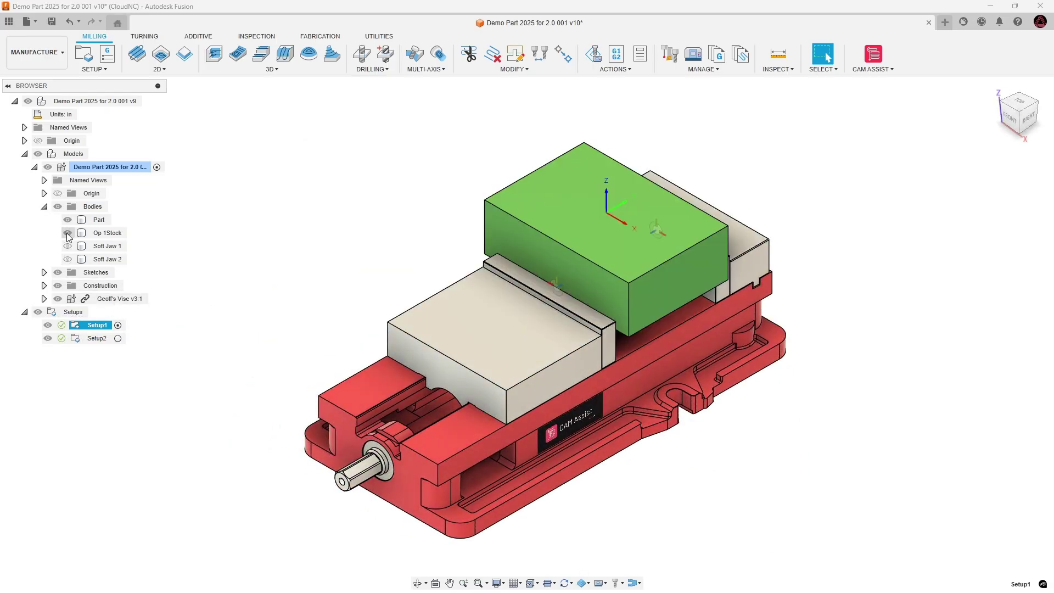
left_click(67, 233)
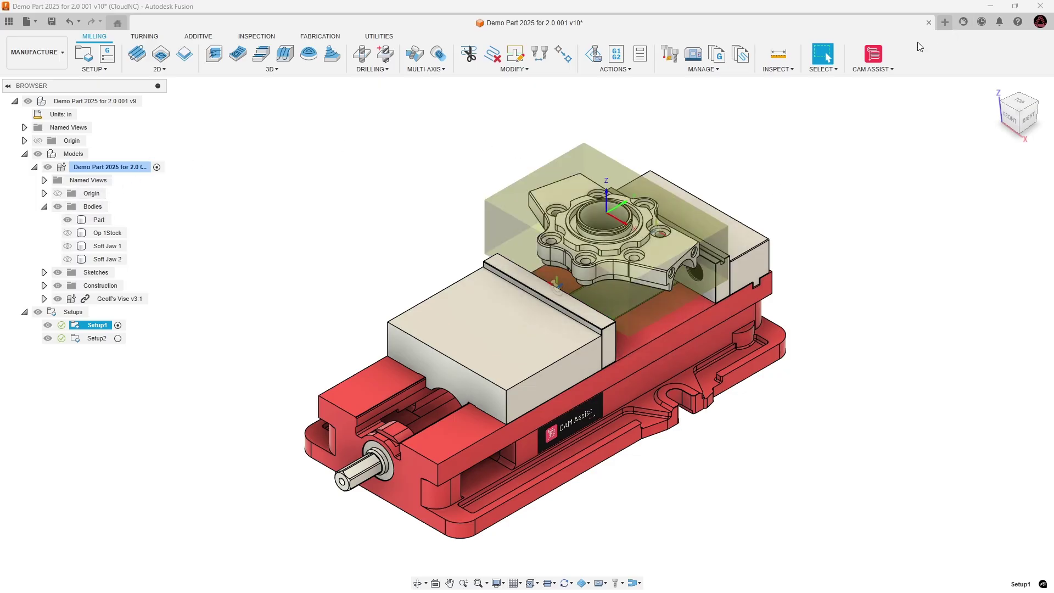
left_click(874, 55)
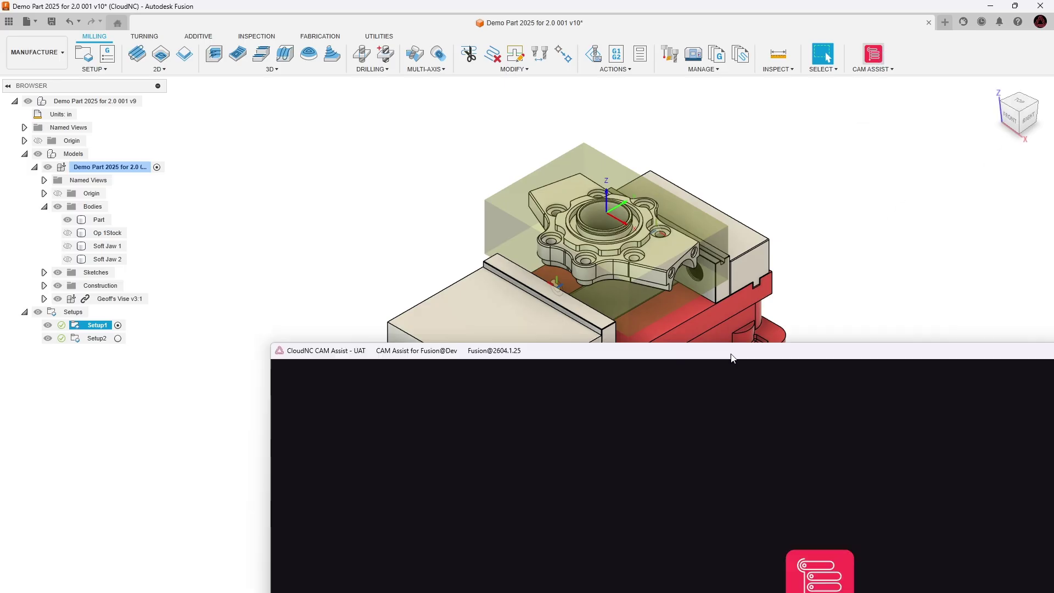
Use the light theme in CAM Assist and zoom and orbit to the flagged unmachinable surface.
left_click_drag(732, 357, 555, 57)
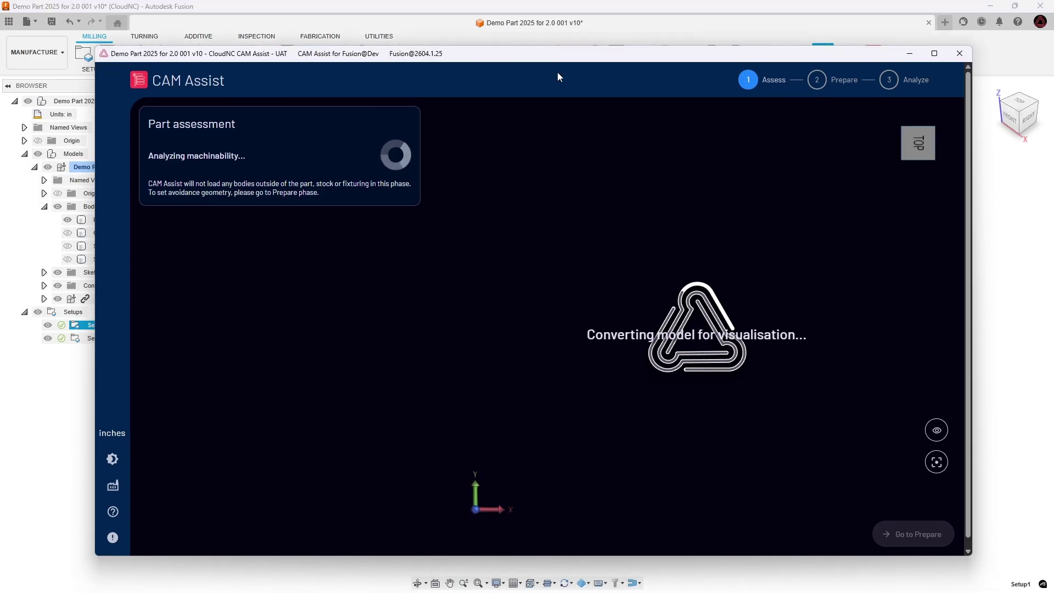
left_click(113, 459)
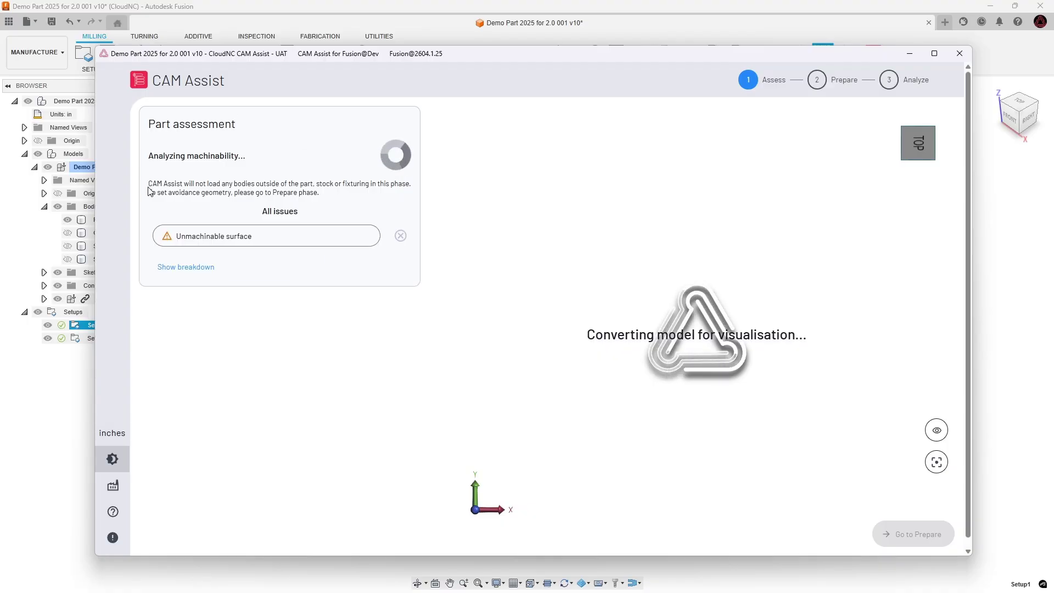
mouse_move(202, 237)
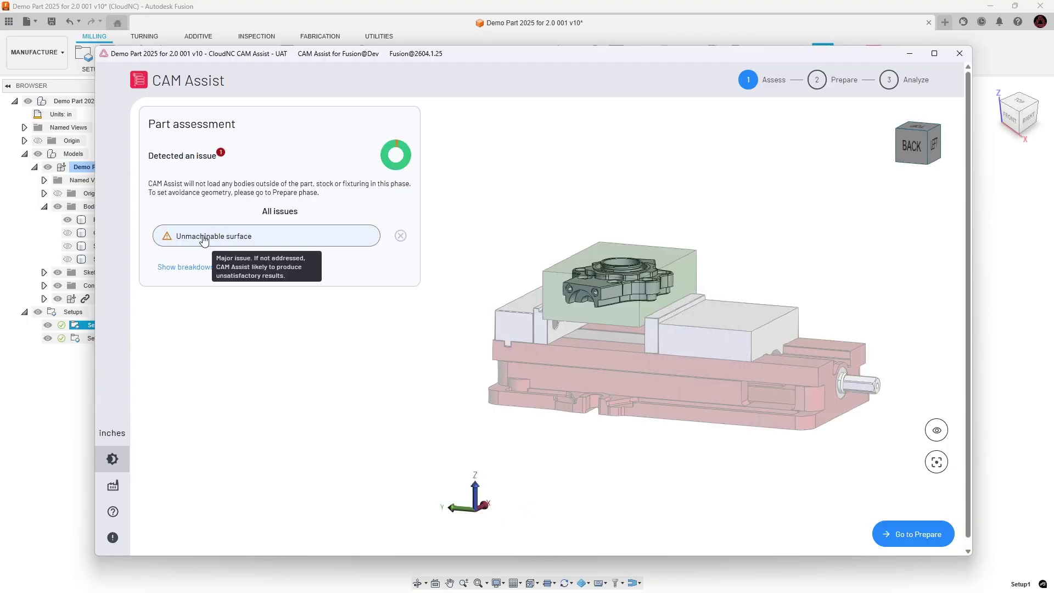
left_click(205, 237)
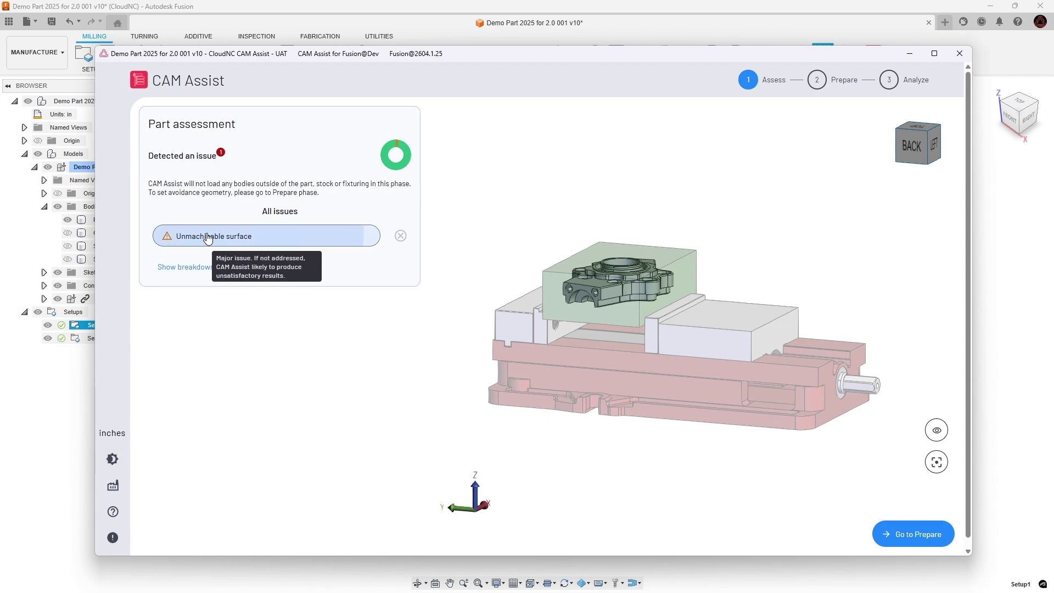
scroll(661, 306, "up", 3)
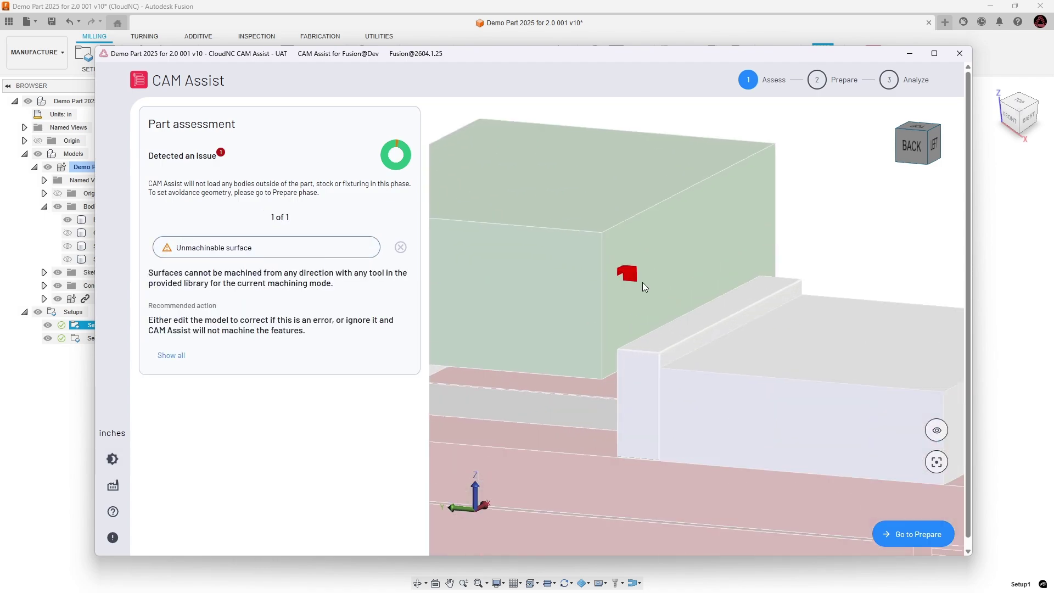
middle_click_drag(638, 294, 624, 275, "shift")
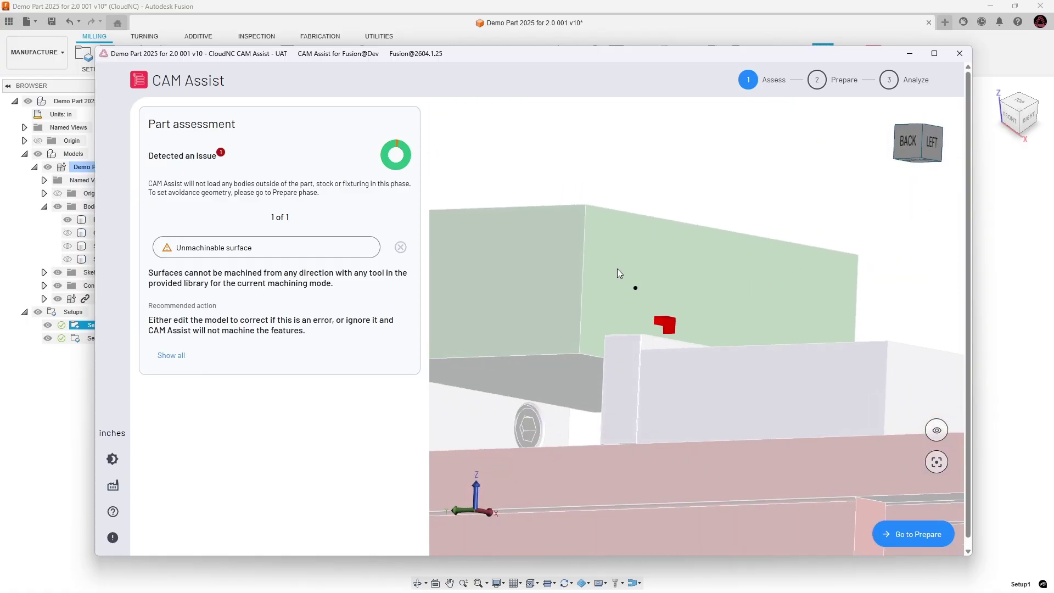
Close CAM Assist, activate Setup2, zoom on the triangular pocket near the bore, and relaunch CAM Assist.
left_click(959, 57)
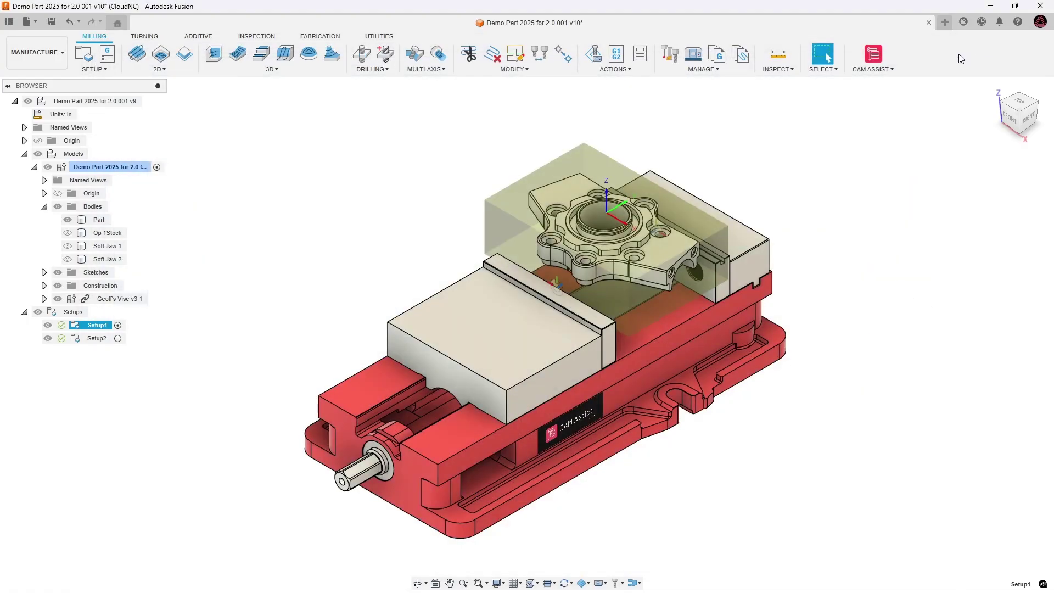
left_click(117, 338)
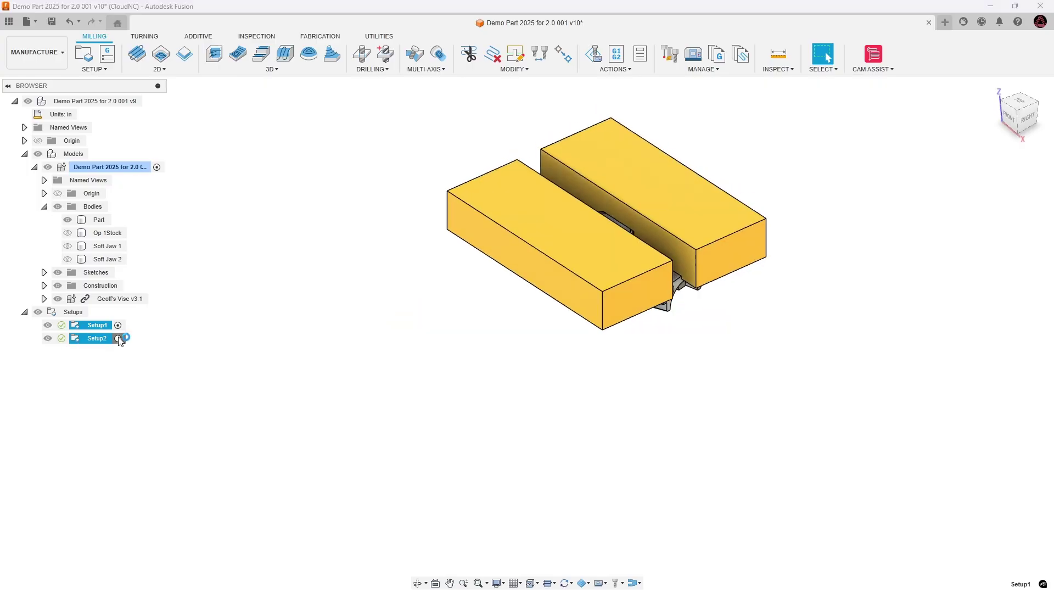
scroll(591, 242, "up", 10)
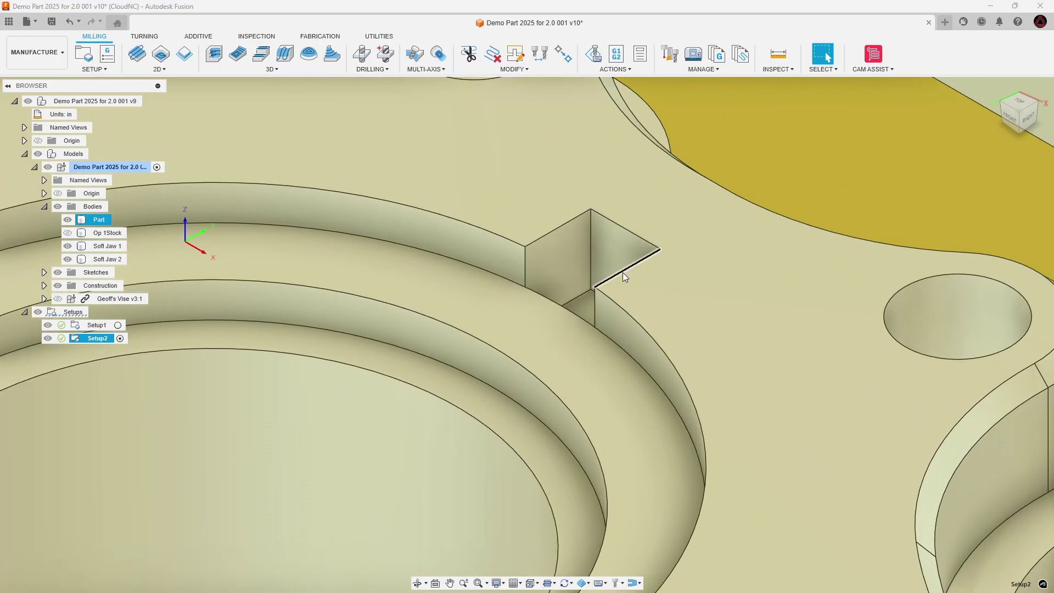
scroll(617, 278, "down", 5)
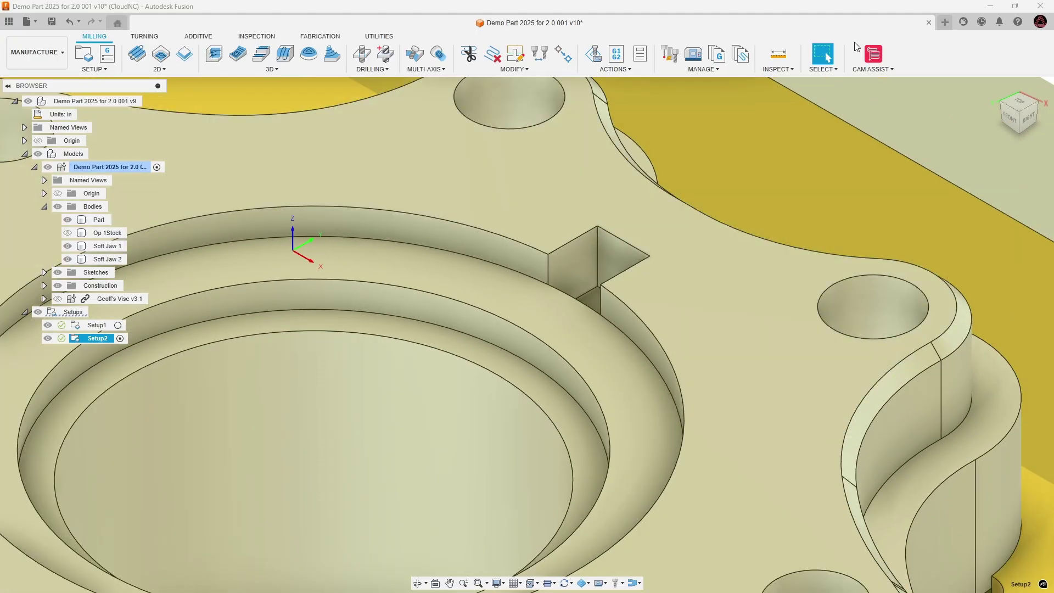
left_click(873, 55)
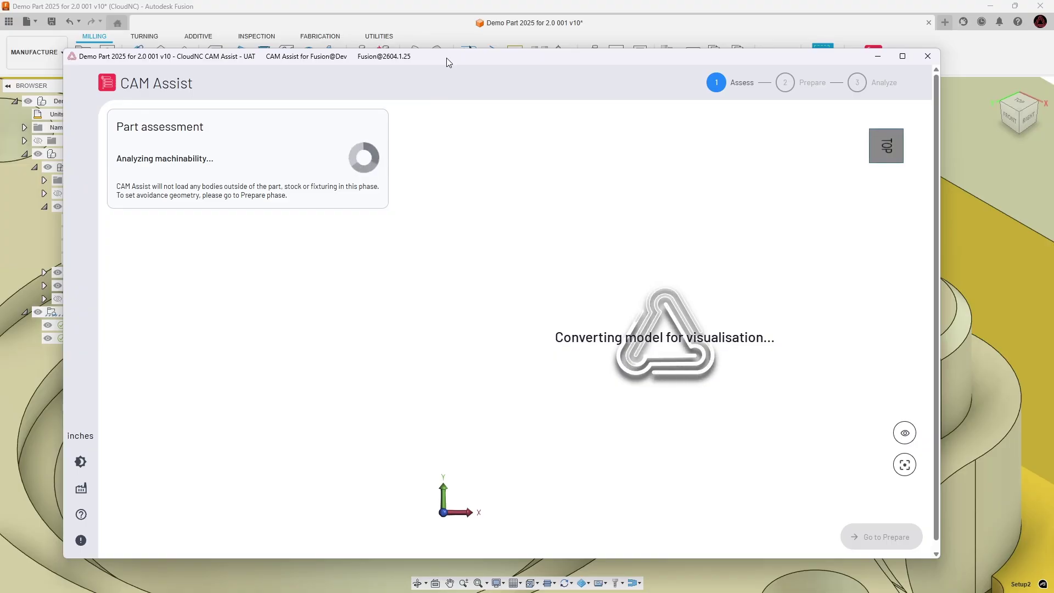
Maximize CAM Assist and dismiss the Unmachinable surface issue after reviewing the dismissed and active lists.
left_click(908, 57)
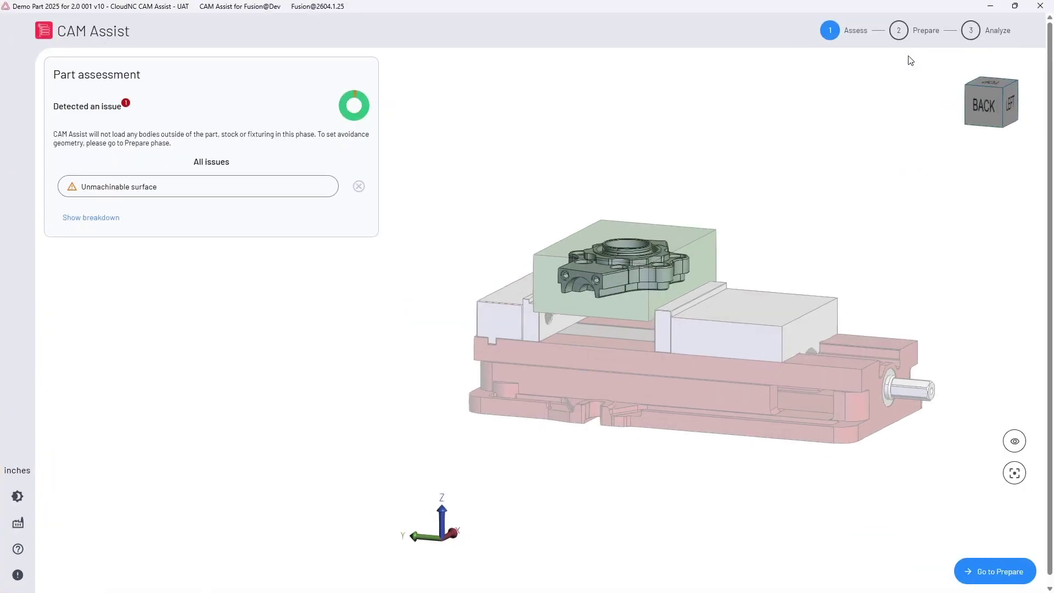
left_click(357, 187)
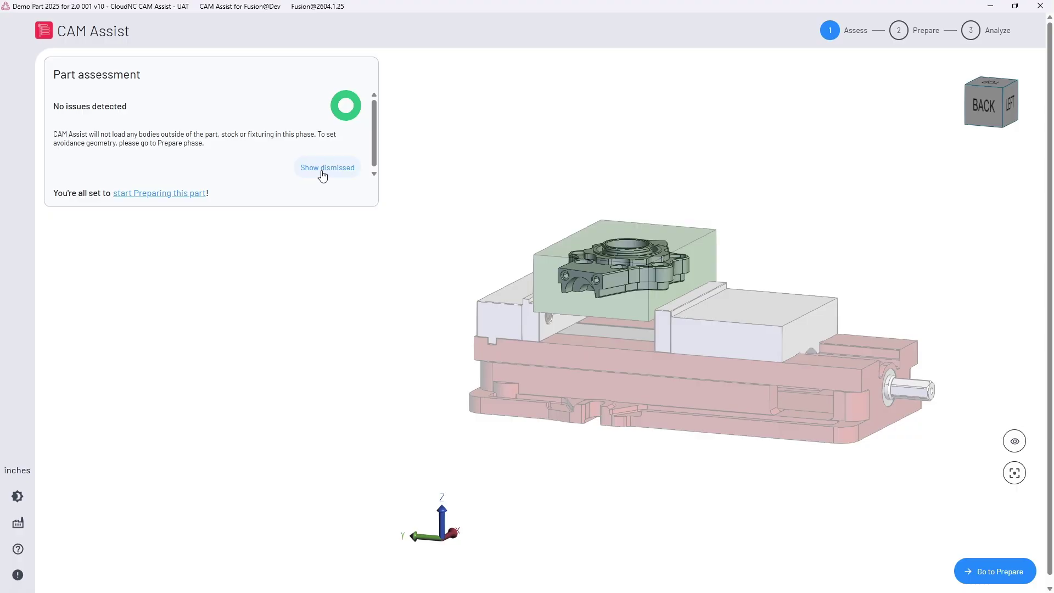
left_click(323, 175)
left_click(350, 190)
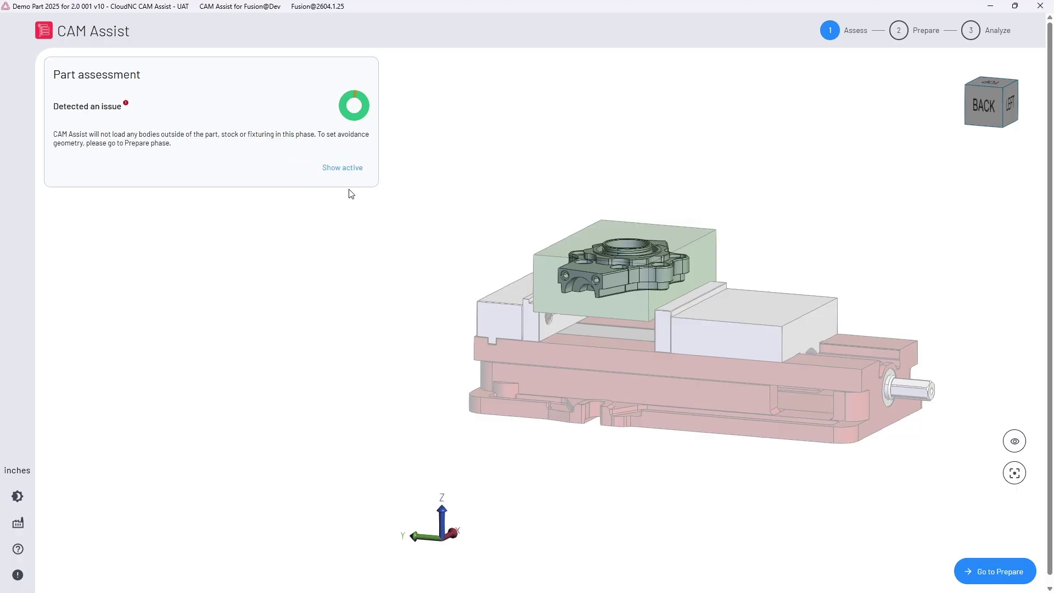
left_click(346, 168)
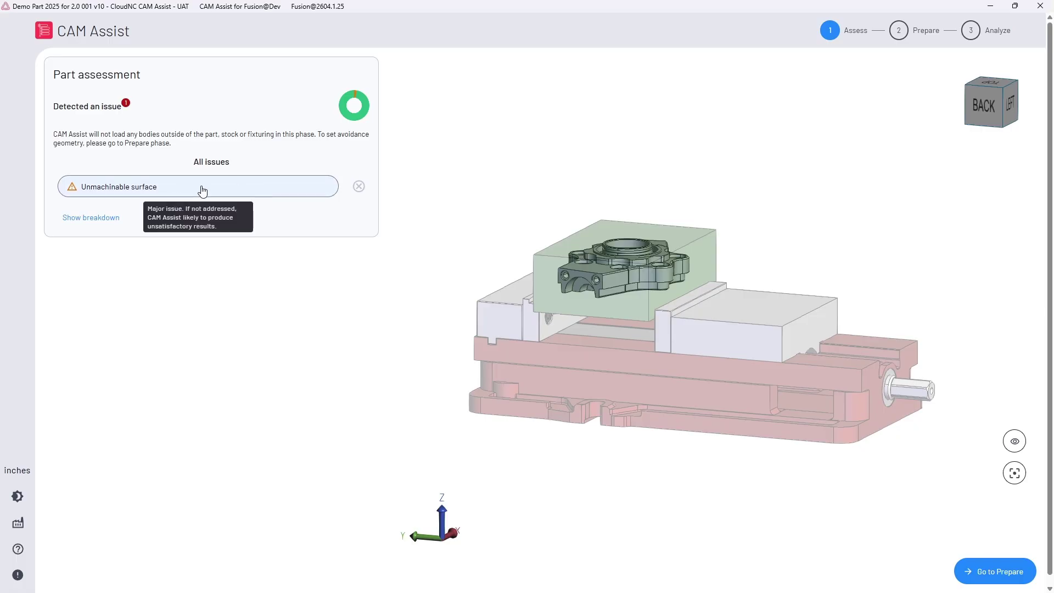
left_click(358, 188)
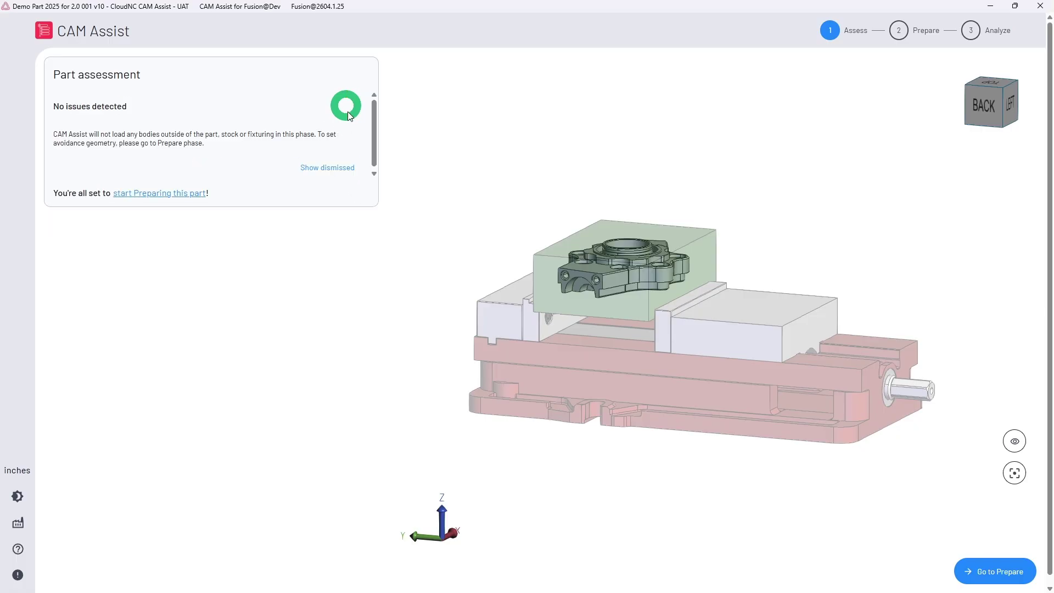
left_click(1010, 571)
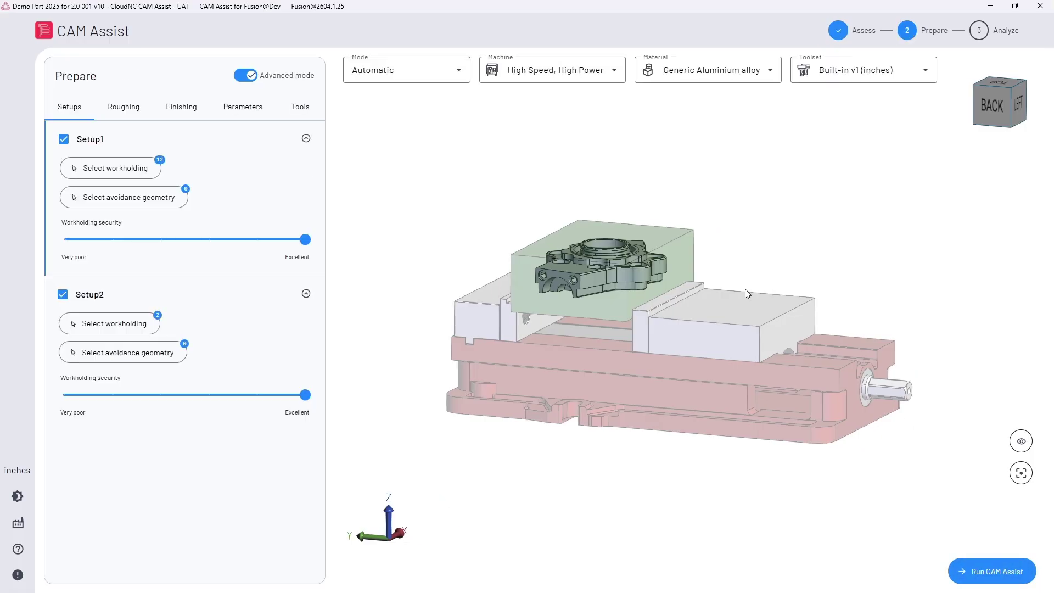
mouse_move(746, 291)
left_mouse_down()
mouse_move(732, 357)
mouse_move(719, 286)
mouse_move(734, 308)
left_mouse_up()
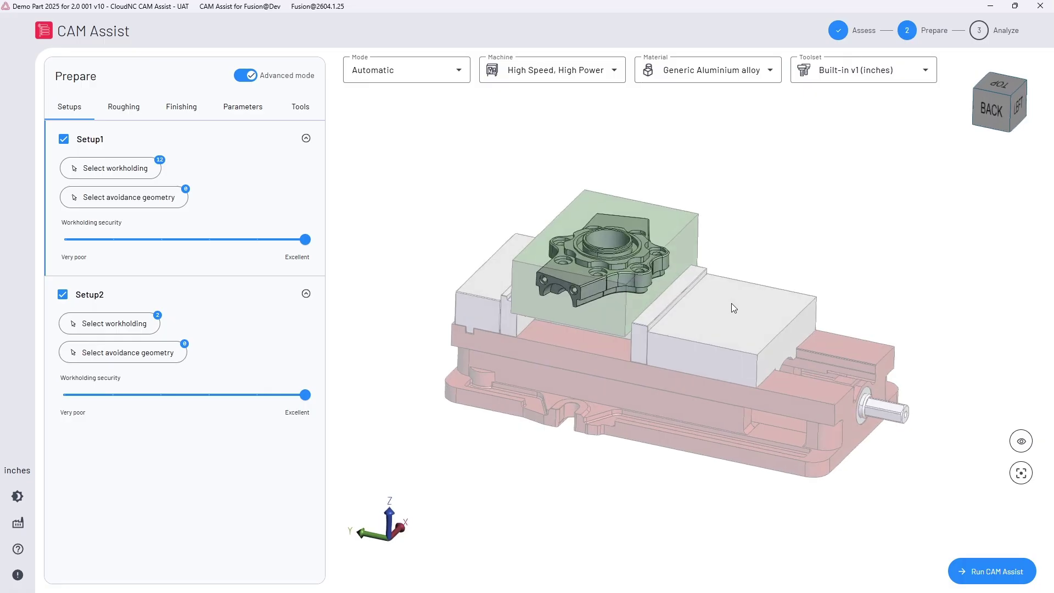
left_click(991, 111)
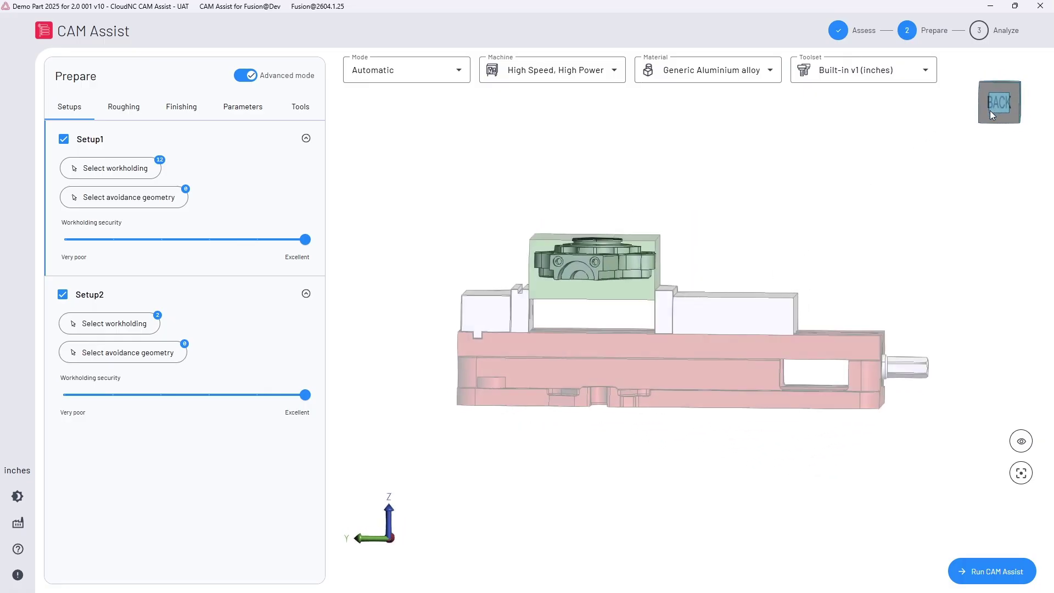
left_click(982, 87)
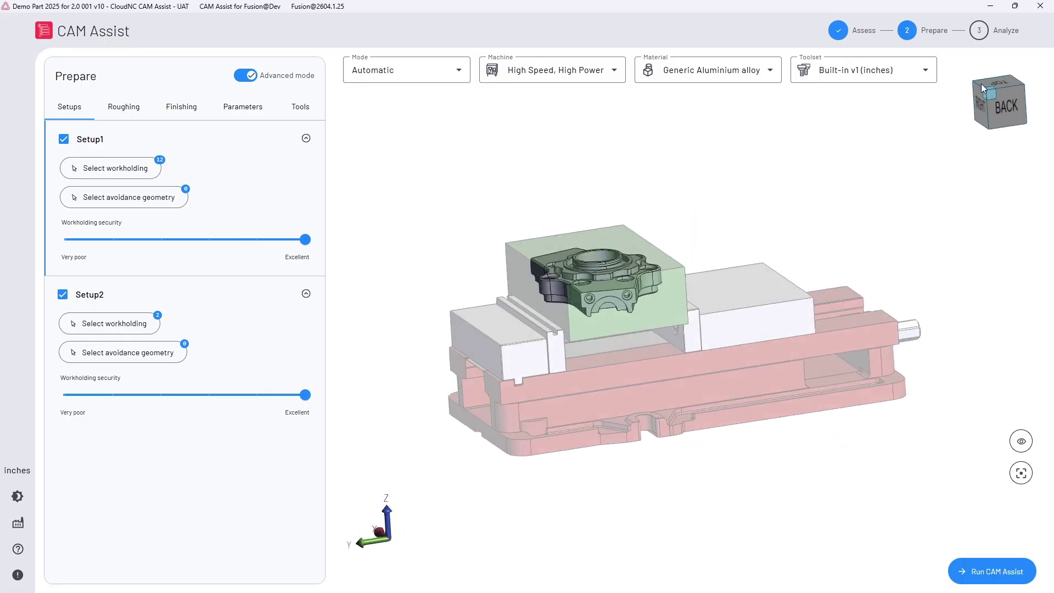
left_click(378, 535)
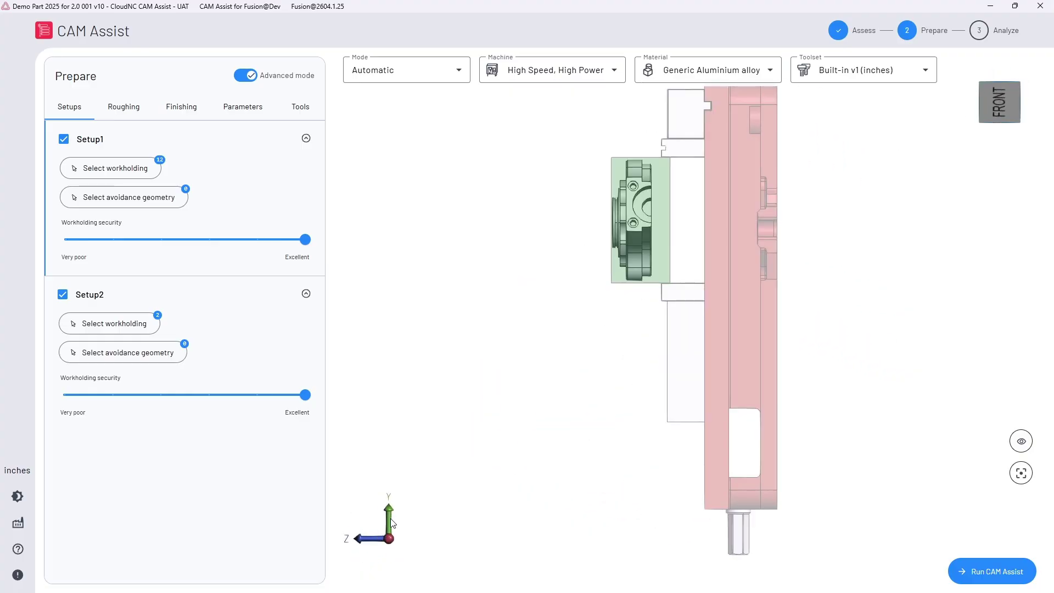
left_click(389, 516)
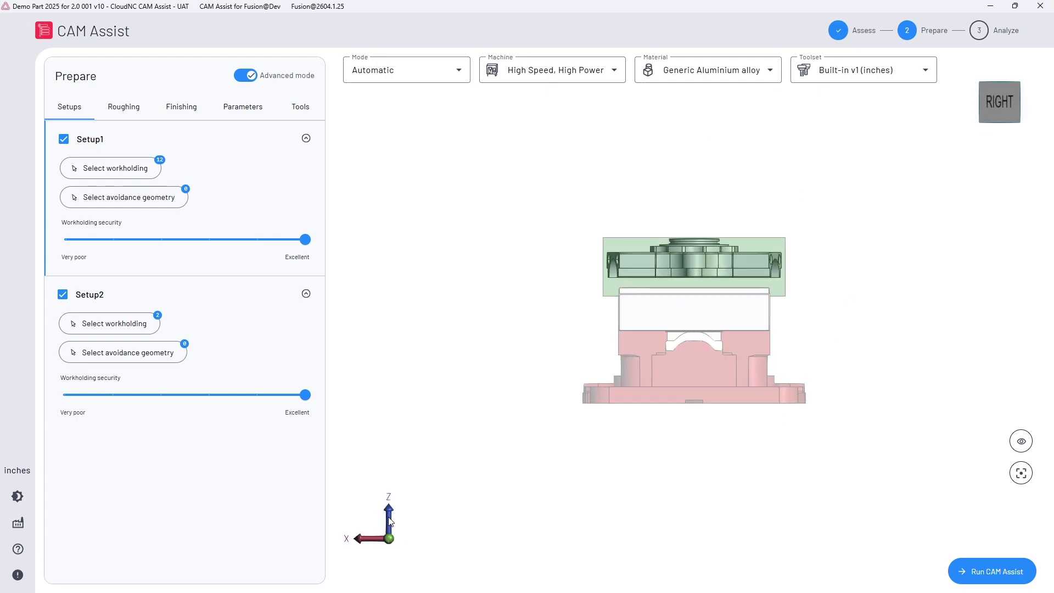
left_click(1017, 89)
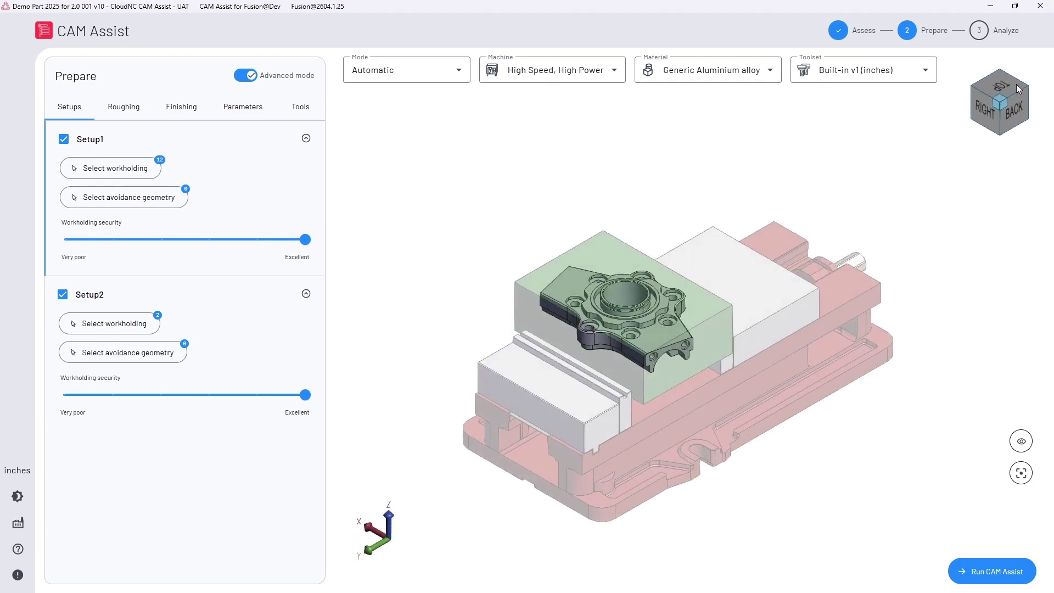
Keep stock and workholding semi-transparent in Body visibility, then display Setup2 with its soft jaws.
left_click(1020, 443)
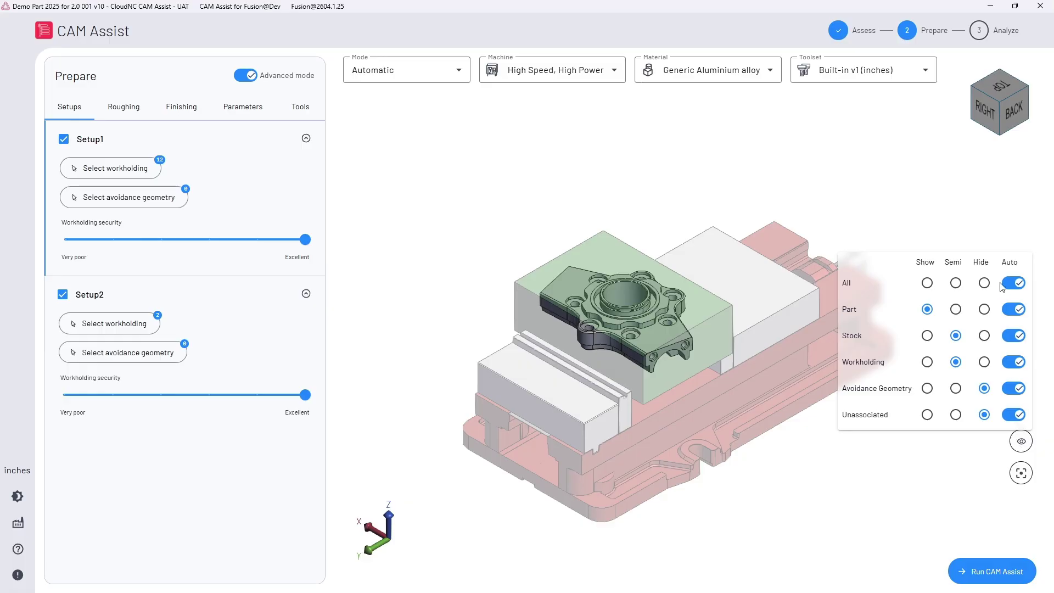
left_click(928, 335)
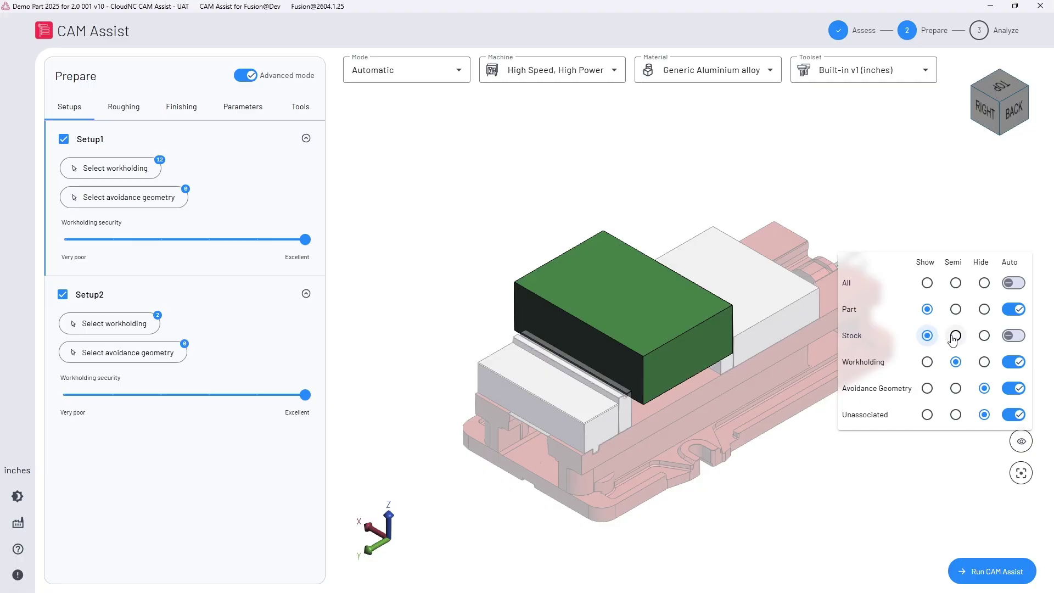
left_click(955, 335)
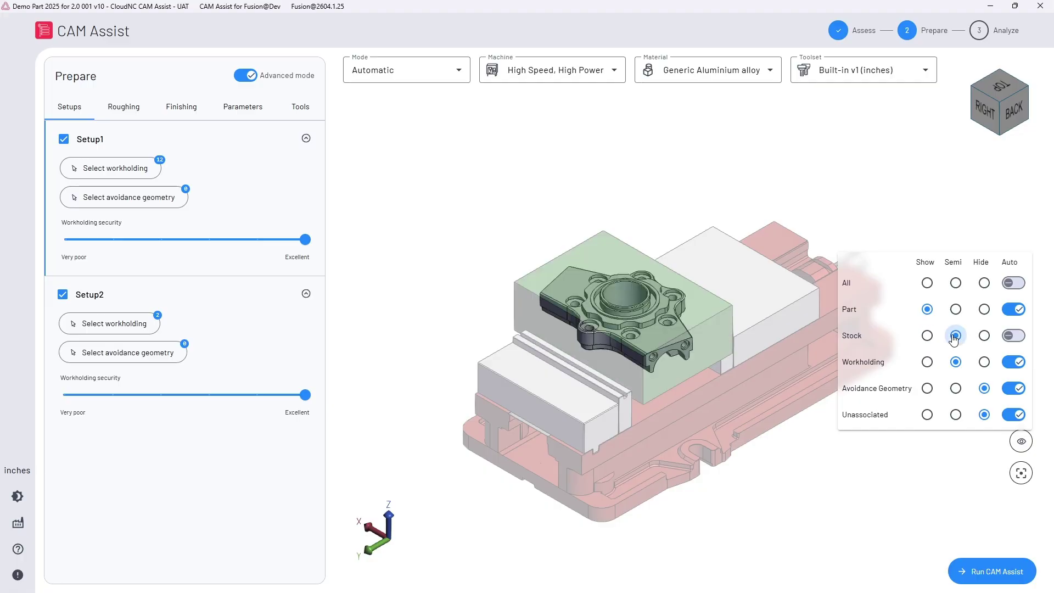
left_click(927, 362)
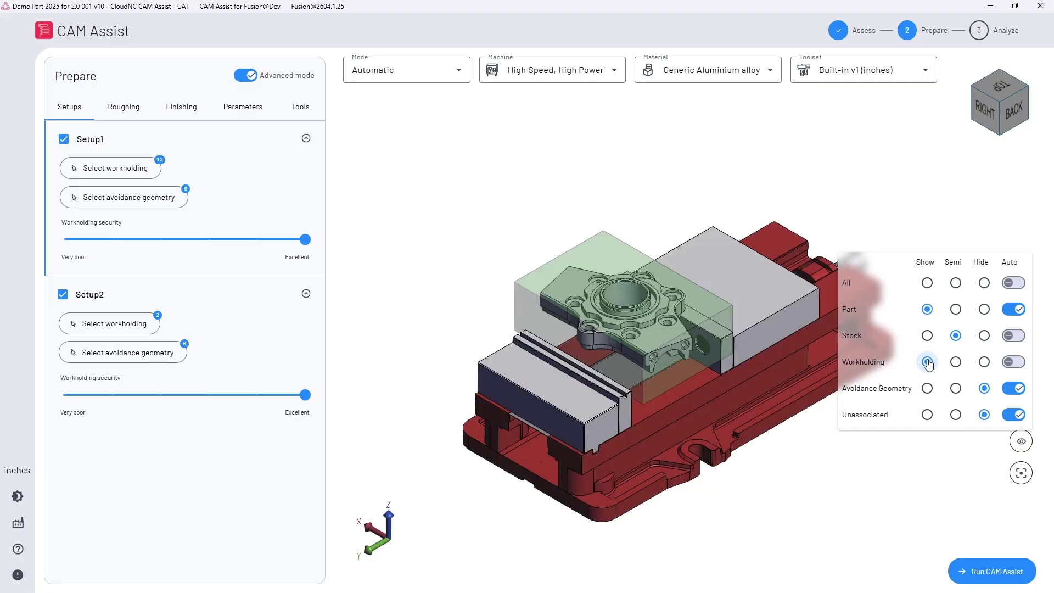
left_click(956, 362)
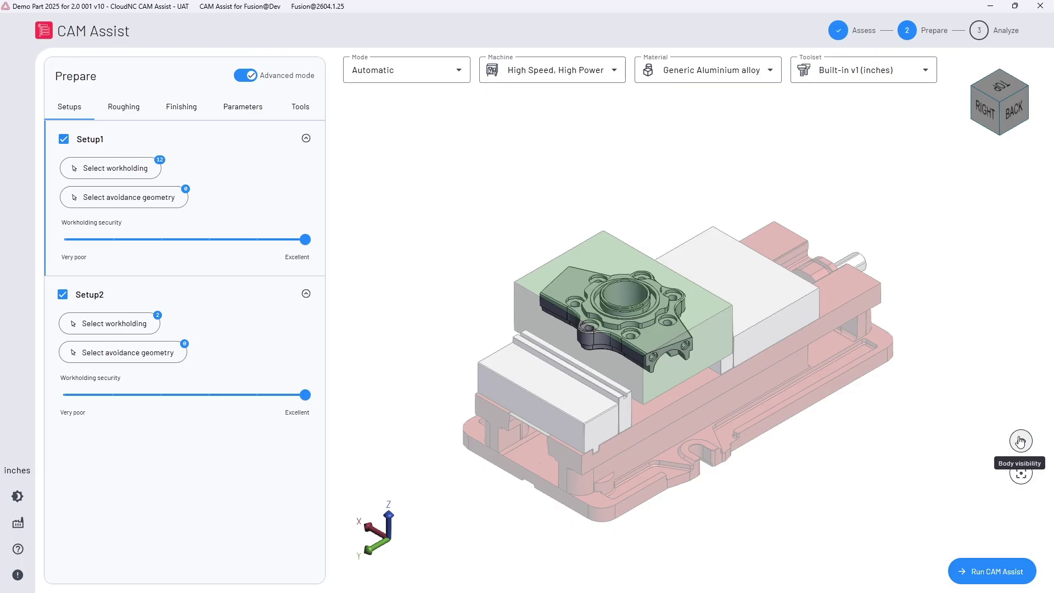
left_click(1022, 473)
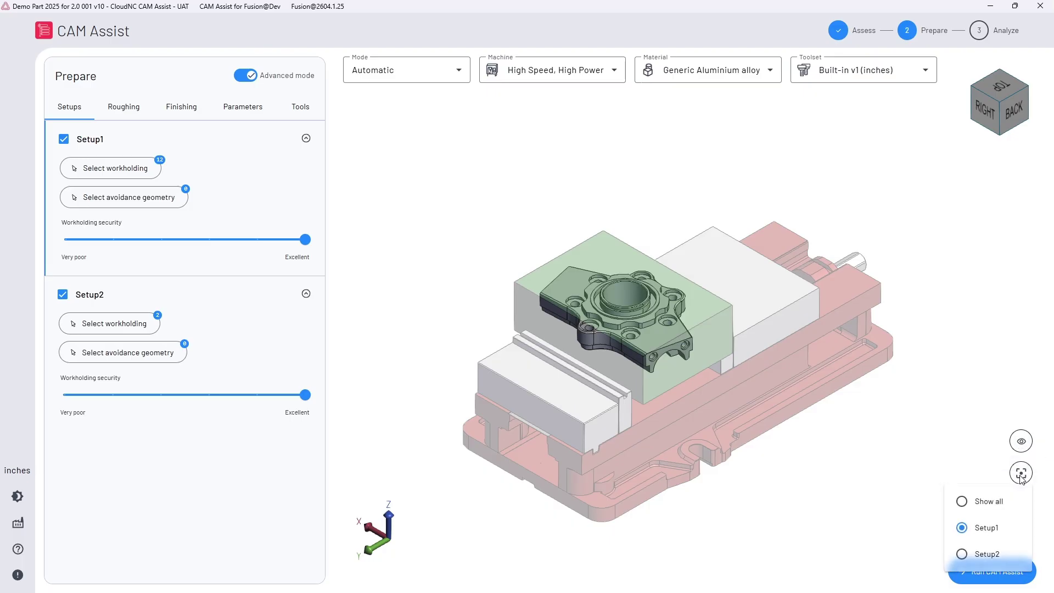
left_click(961, 554)
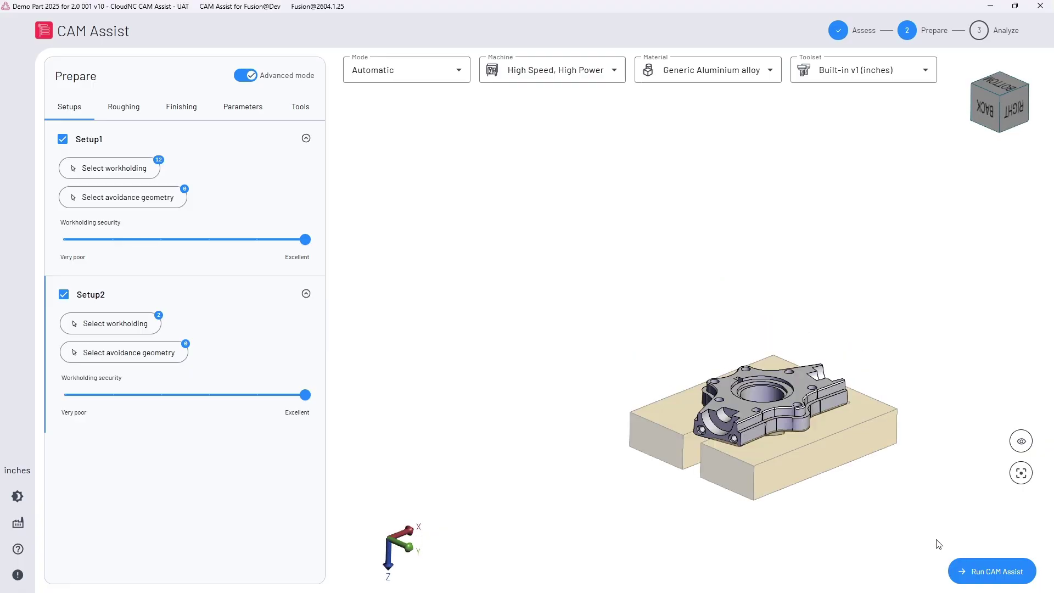
scroll(900, 519, "up", 3)
scroll(900, 519, "up", 2)
scroll(873, 504, "down", 1)
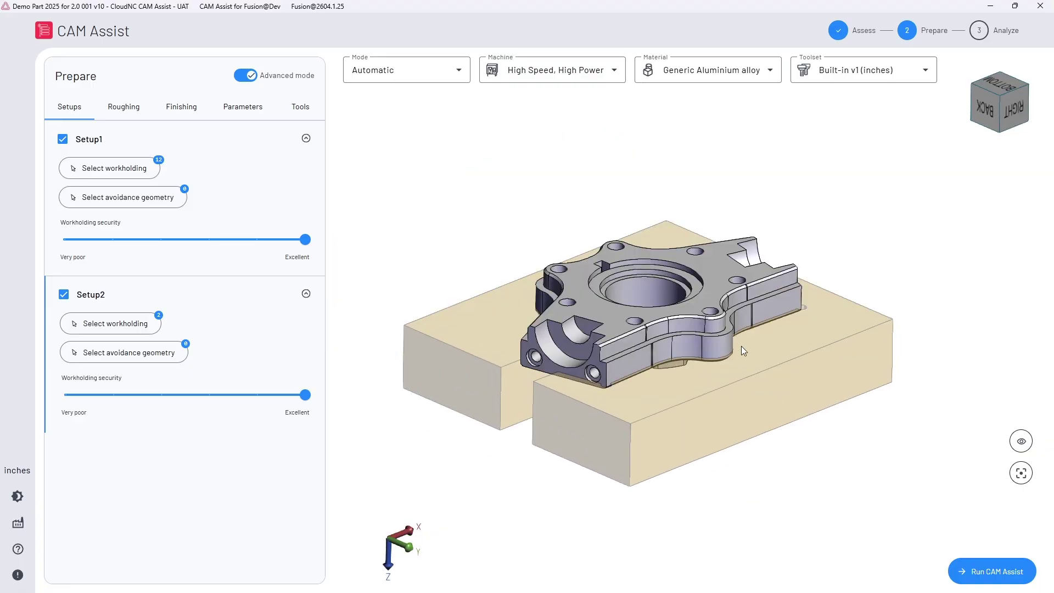
left_click_drag(754, 322, 760, 355)
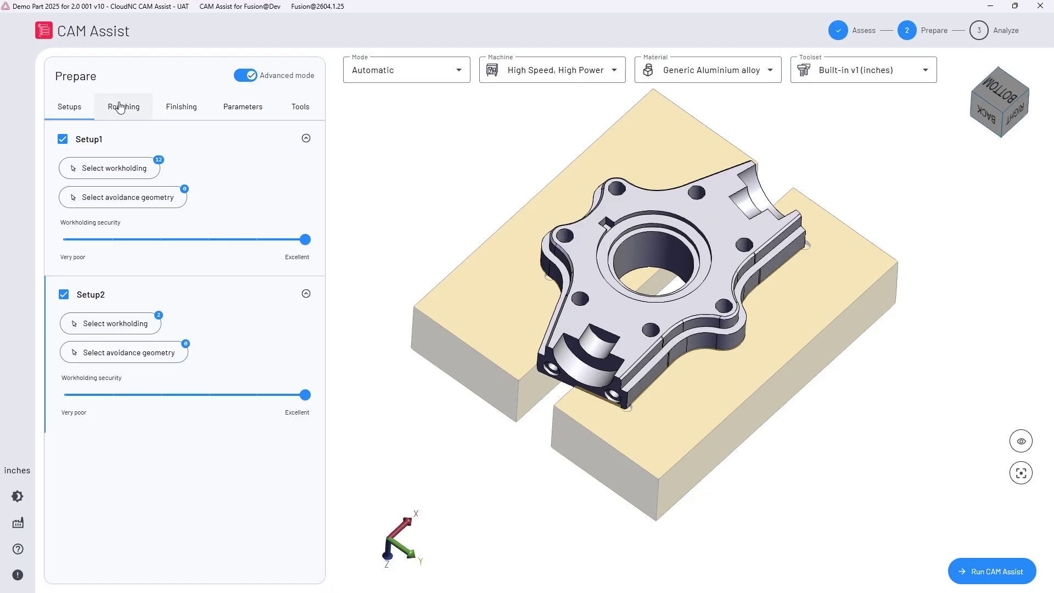
left_click(171, 108)
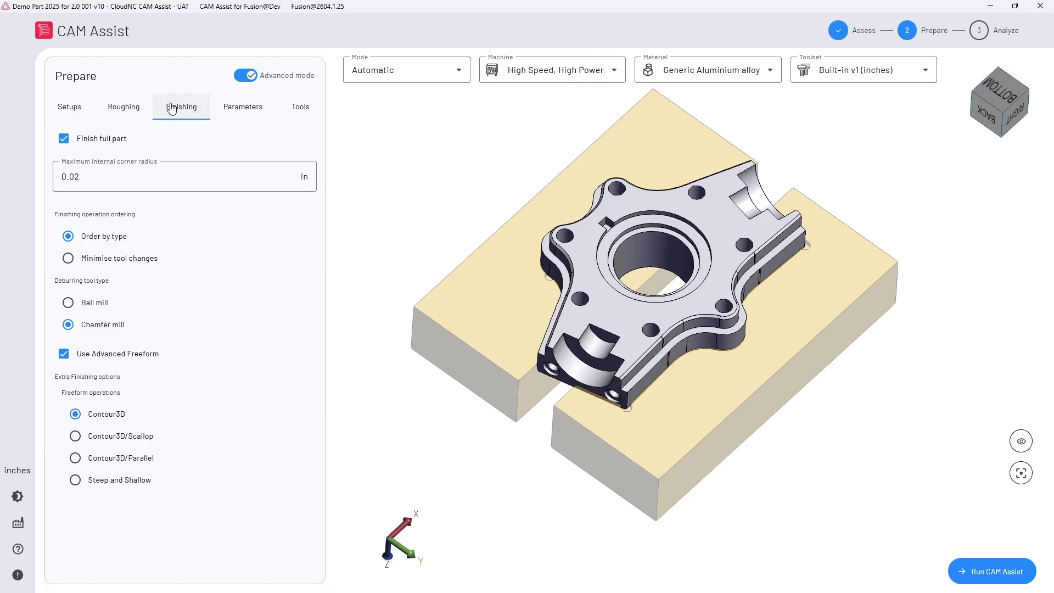
left_click(243, 105)
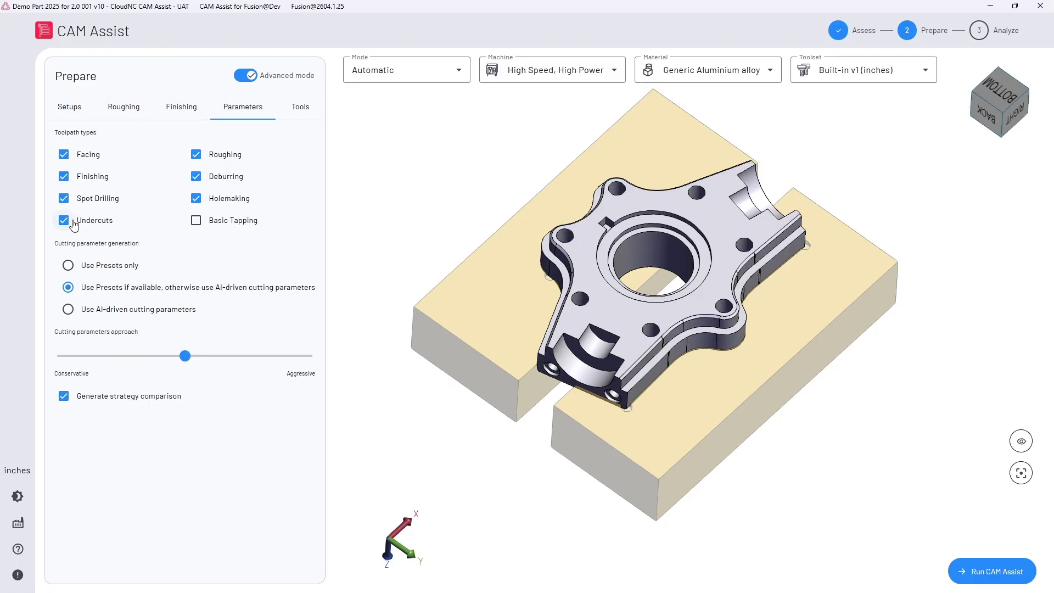
left_click(74, 110)
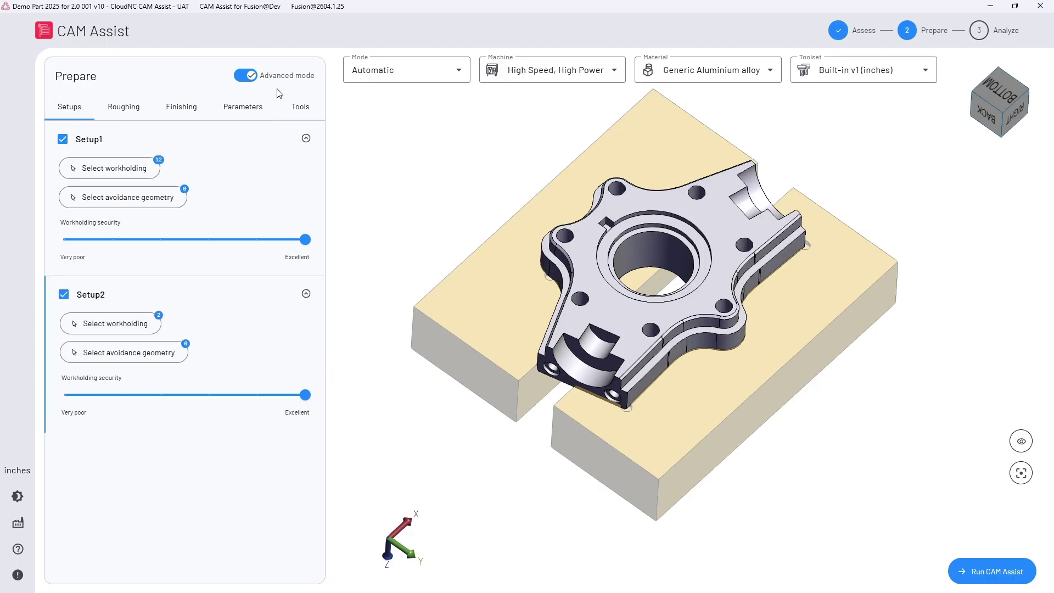
Turn off advanced mode, keeping Automatic, High Speed High Power, Generic Aluminium alloy and Built-in v1 (inches).
left_click(250, 78)
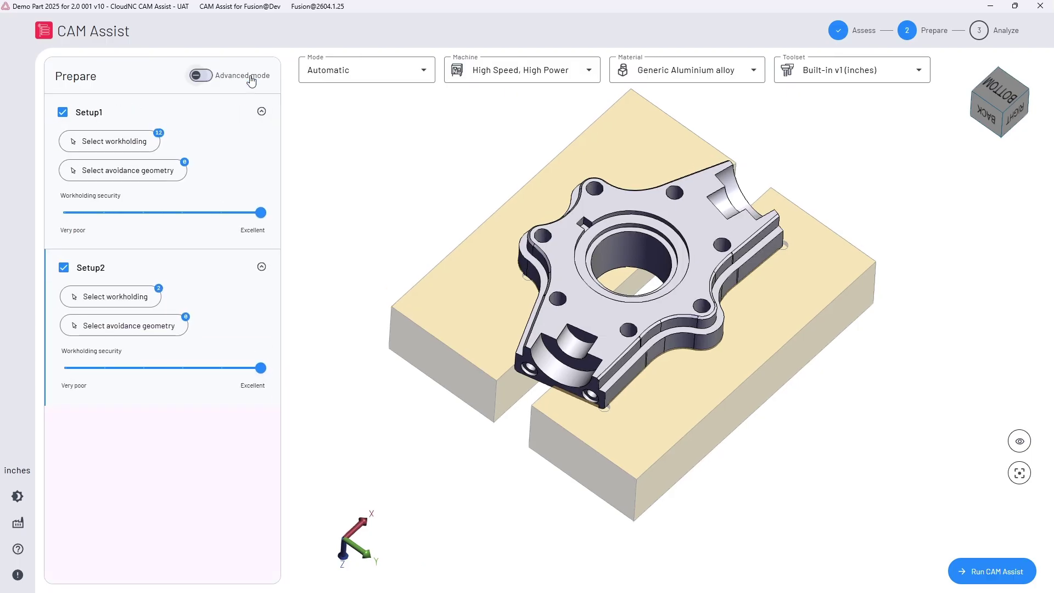
left_click(369, 70)
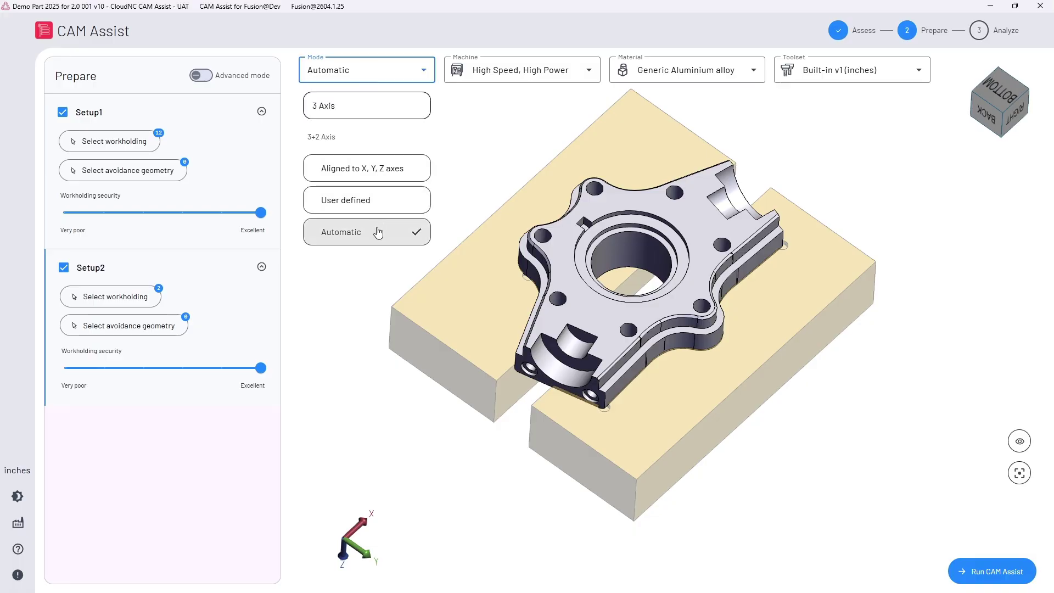
left_click(534, 77)
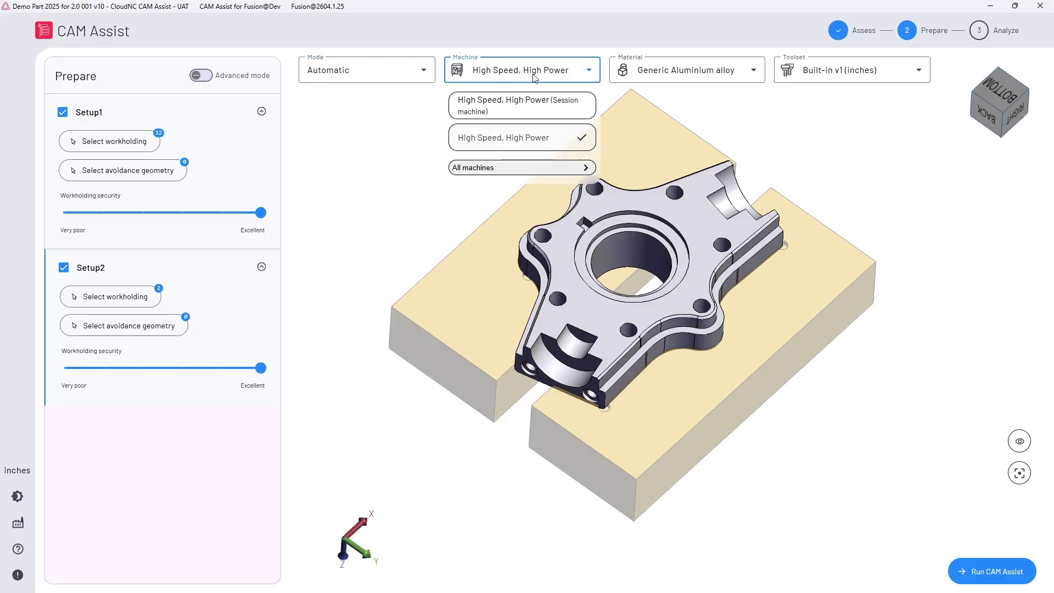
left_click(723, 67)
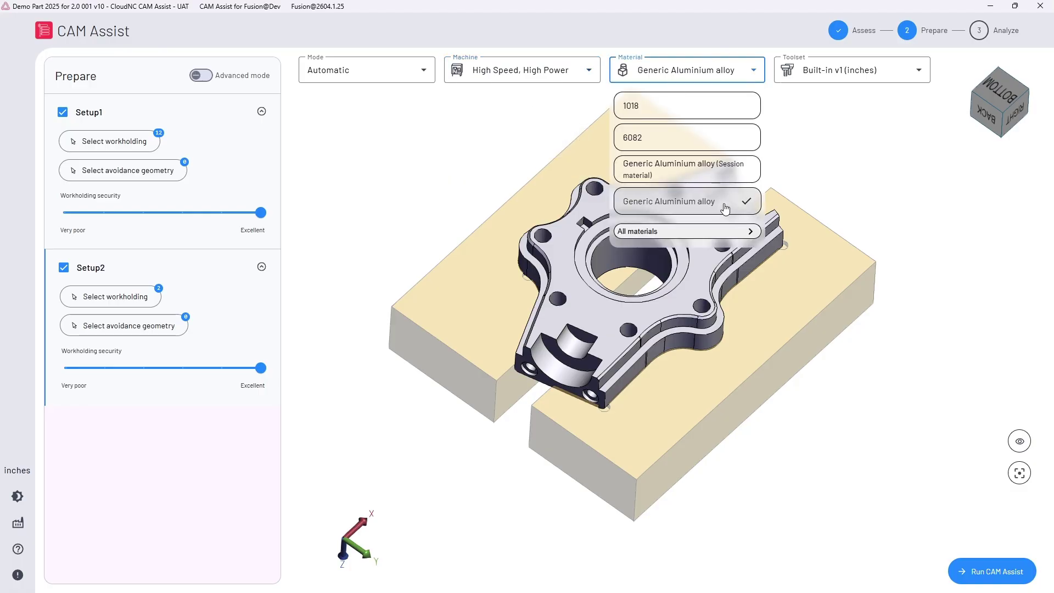
double_click(806, 74)
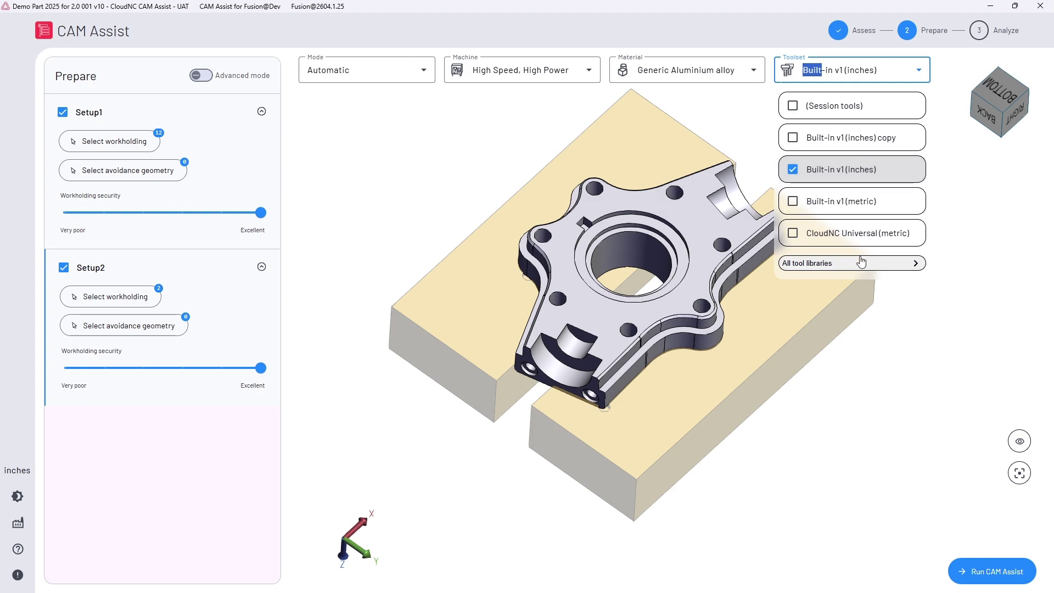
left_click(977, 186)
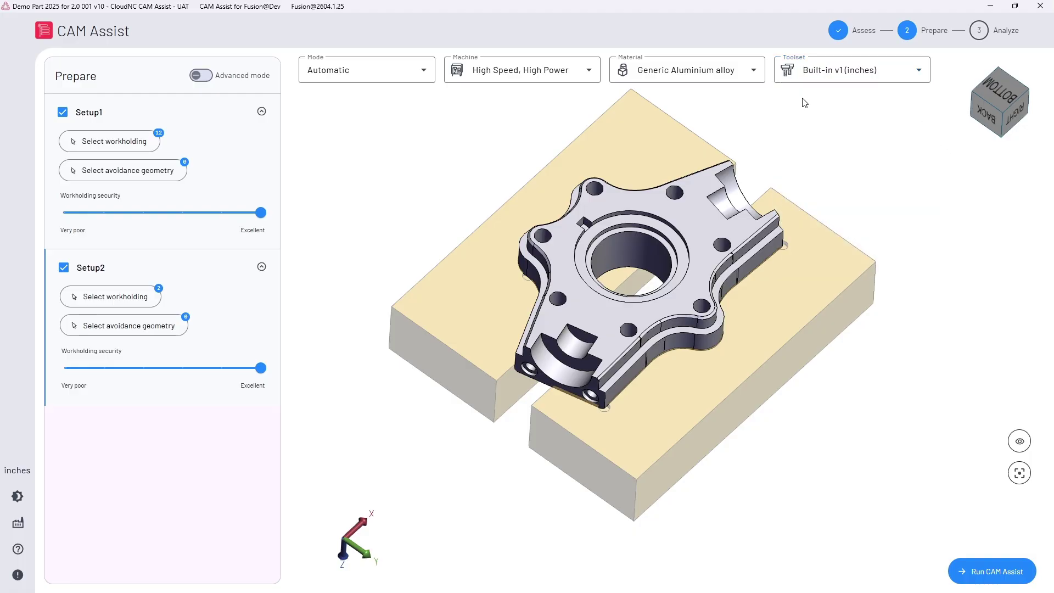
Run CAM Assist and orbit the part to inspect the faces already finished.
left_click(988, 578)
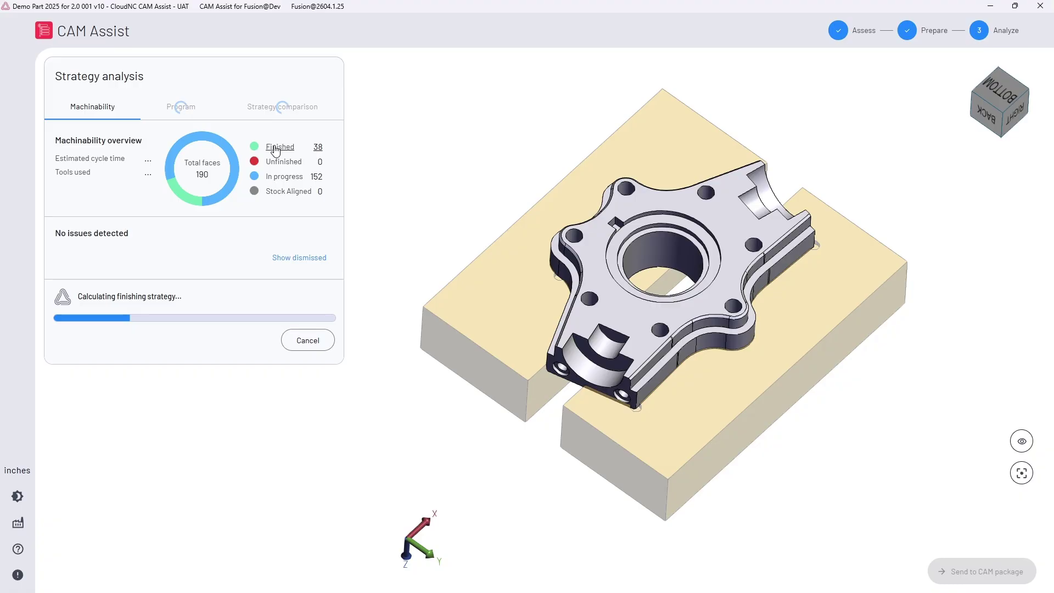
mouse_move(275, 152)
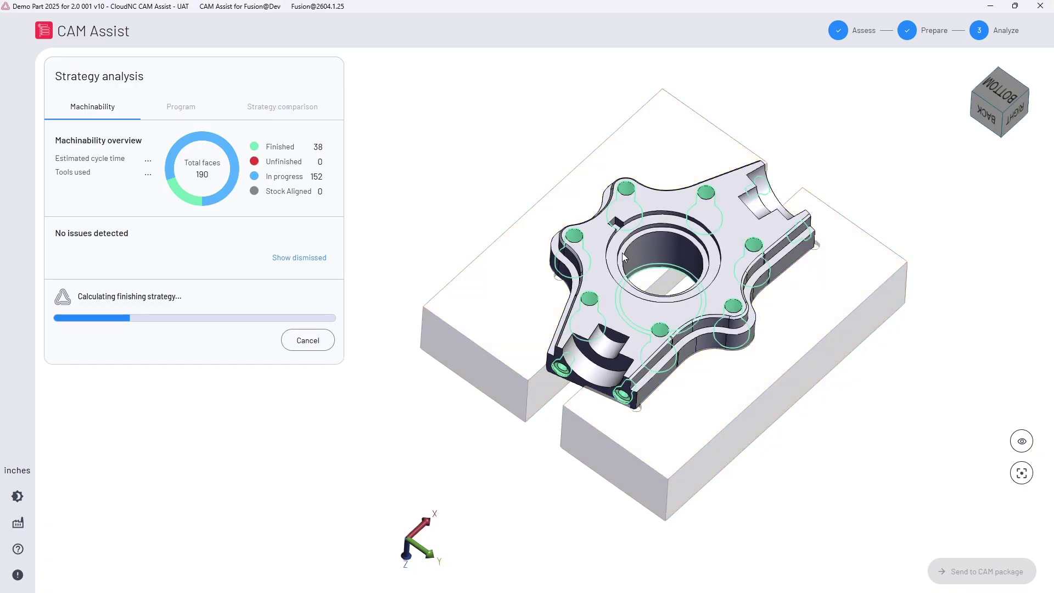
left_click_drag(674, 328, 665, 301)
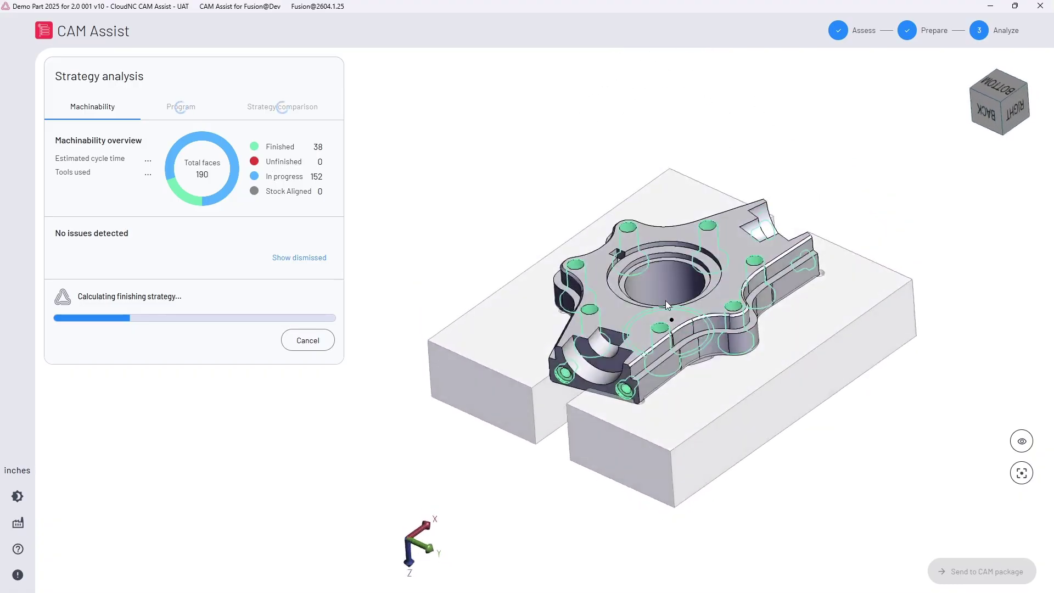
Display Setup1 and zoom and orbit onto the top of the part clamped in the vise.
left_click(1021, 474)
left_click(992, 527)
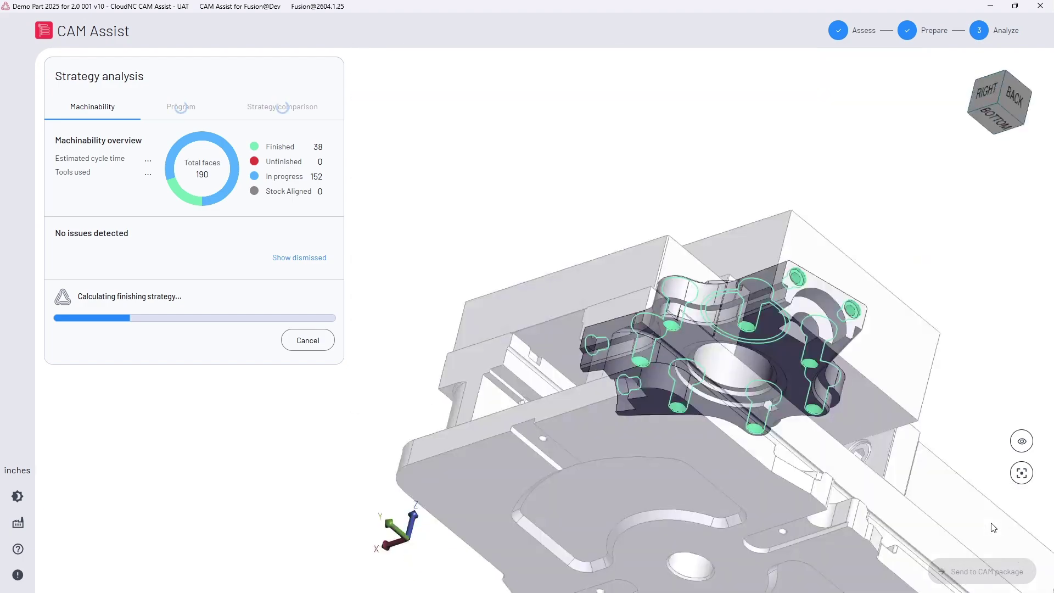
scroll(873, 470, "up", 3)
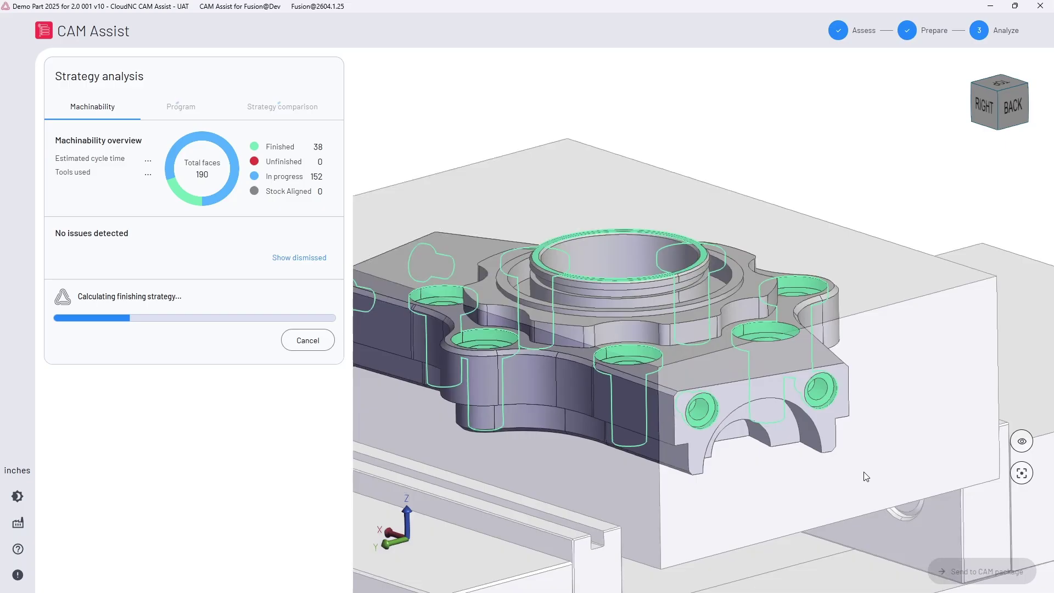
left_click_drag(801, 448, 774, 455)
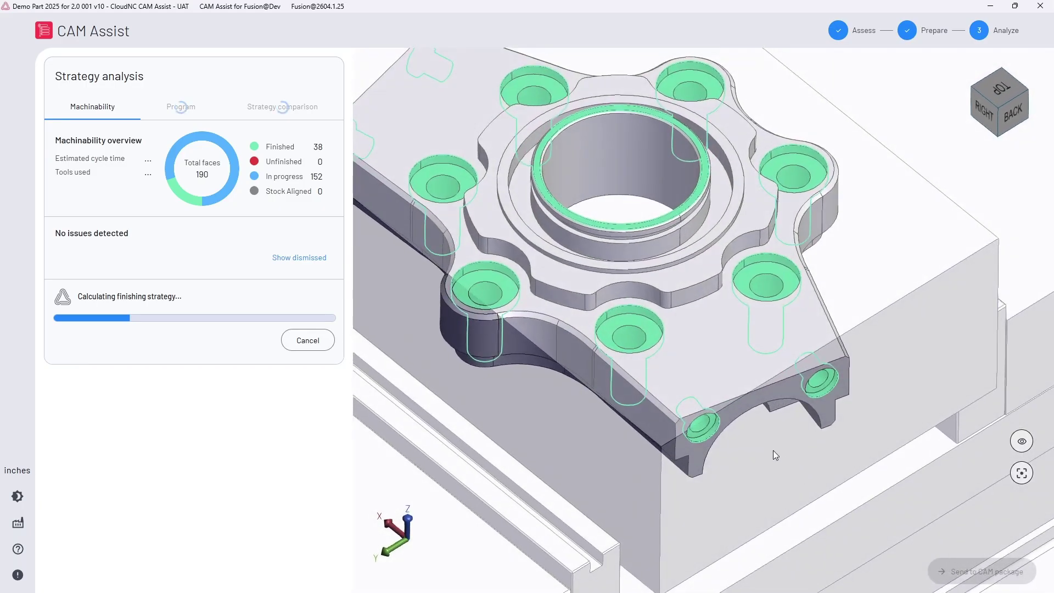
scroll(643, 391, "down", 2)
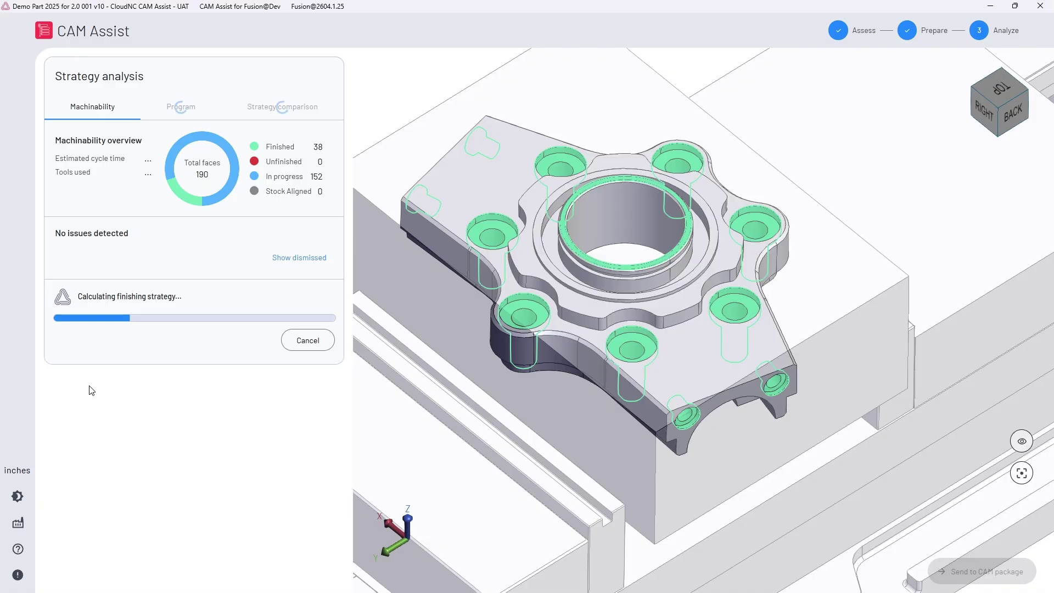
Try the dark theme, highlight the Finished faces while orbiting, then return to the light theme.
left_click(18, 500)
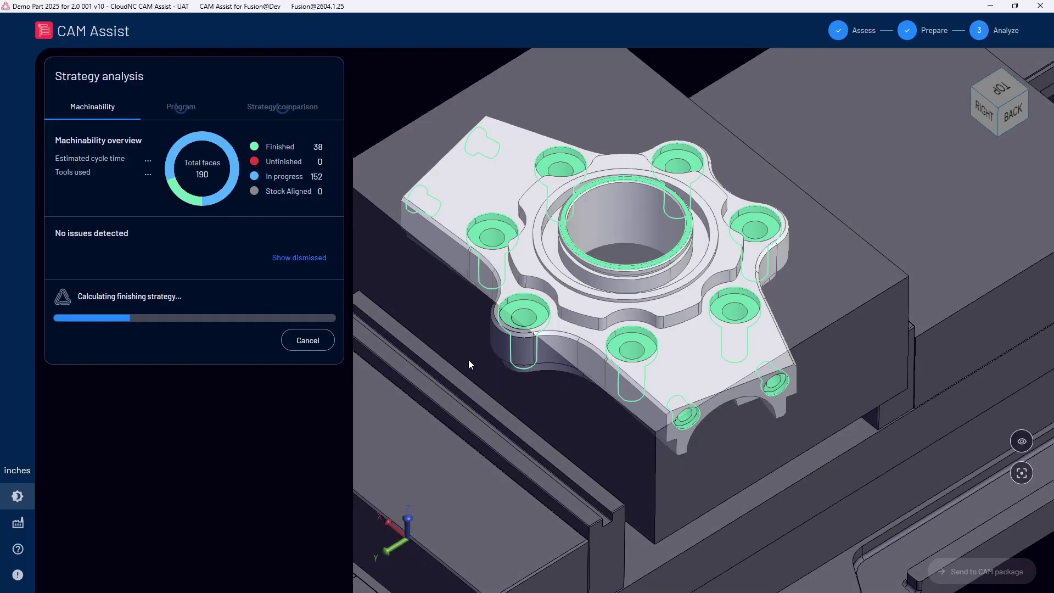
left_click_drag(485, 327, 454, 322)
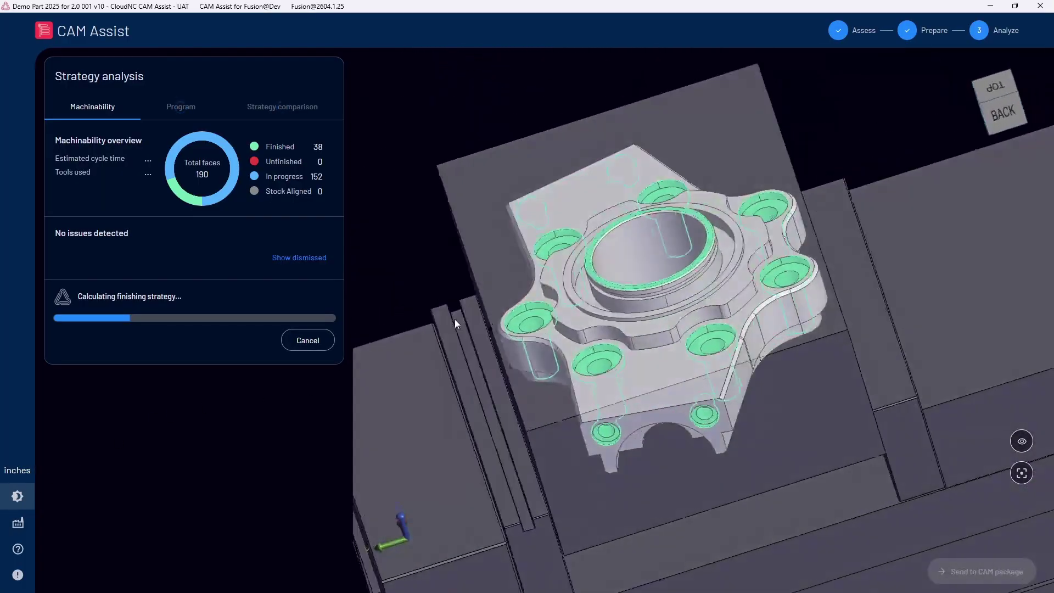
left_click(278, 147)
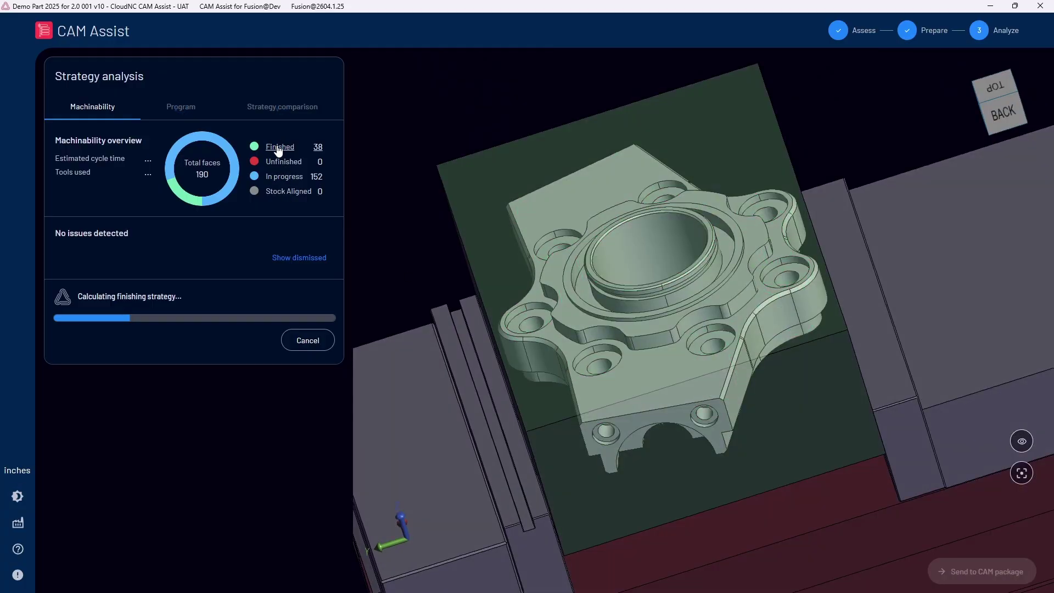
left_click_drag(660, 260, 599, 266)
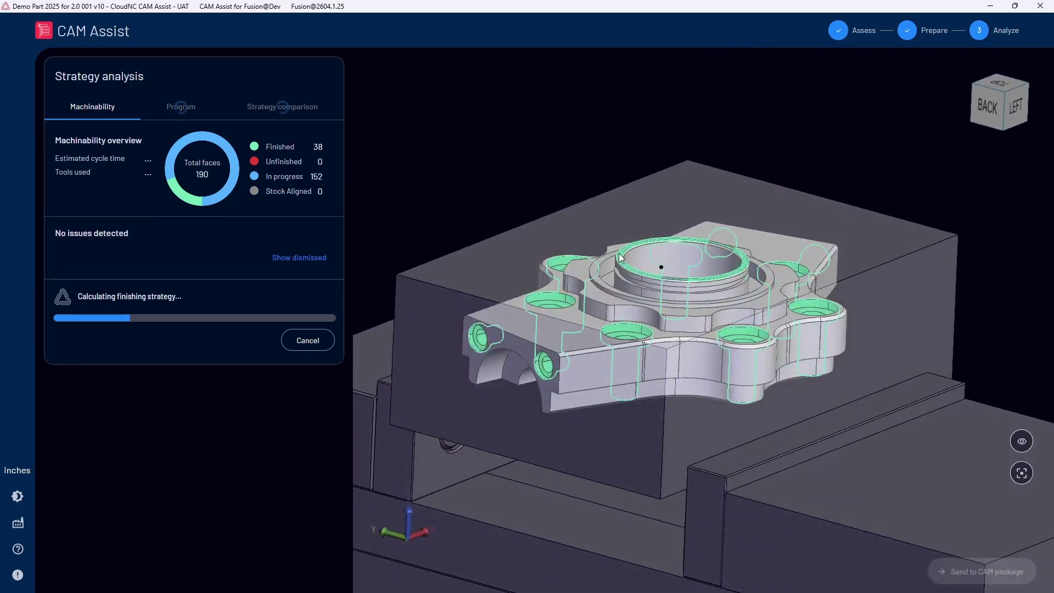
left_click(14, 499)
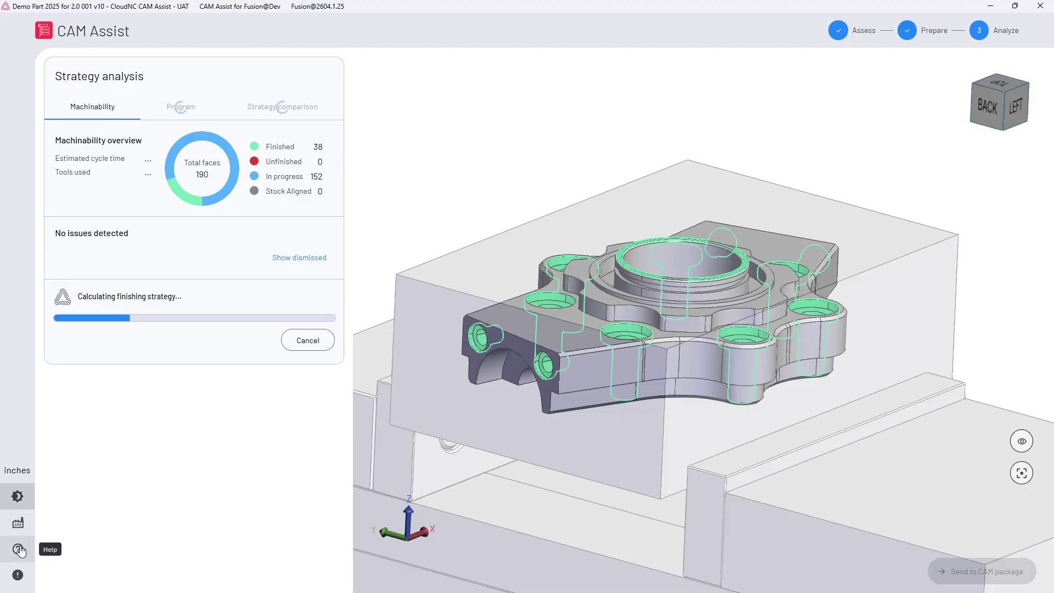
Check the Help options, then open the My Shop menu for machines, materials and tool libraries.
left_click(19, 550)
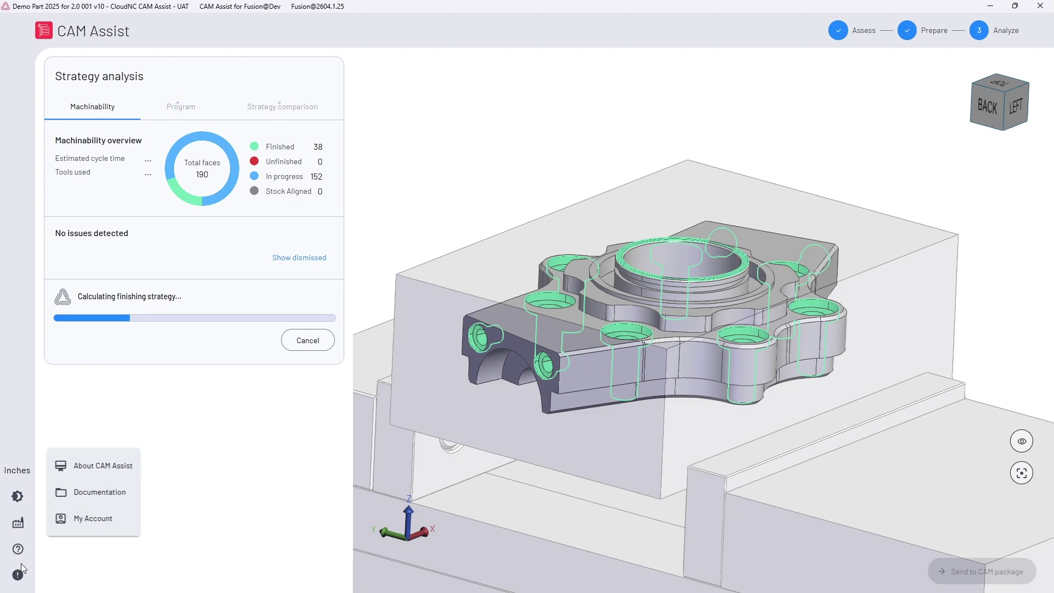
left_click(49, 572)
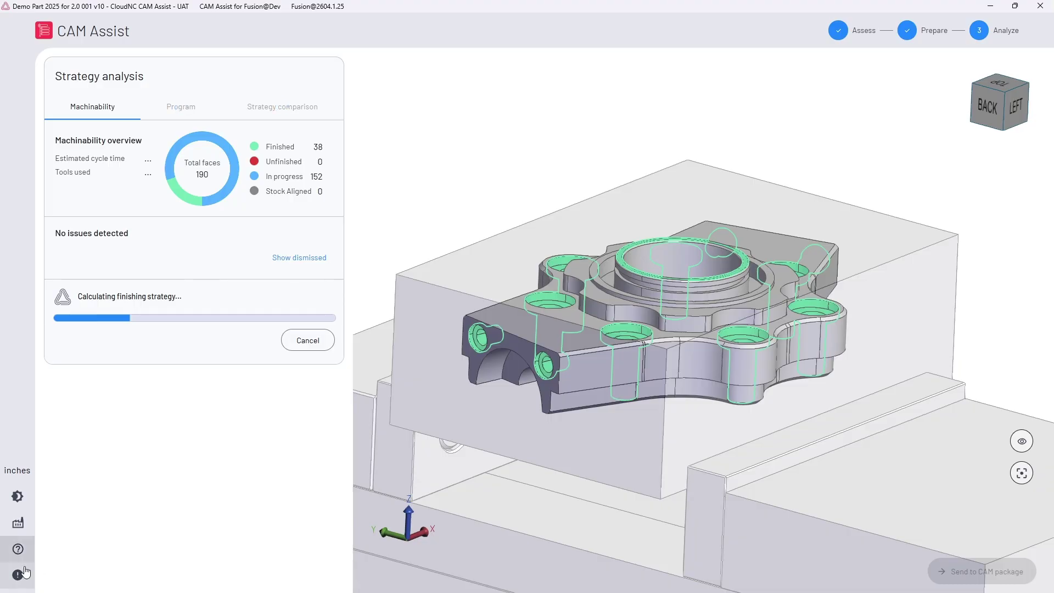
left_click(18, 525)
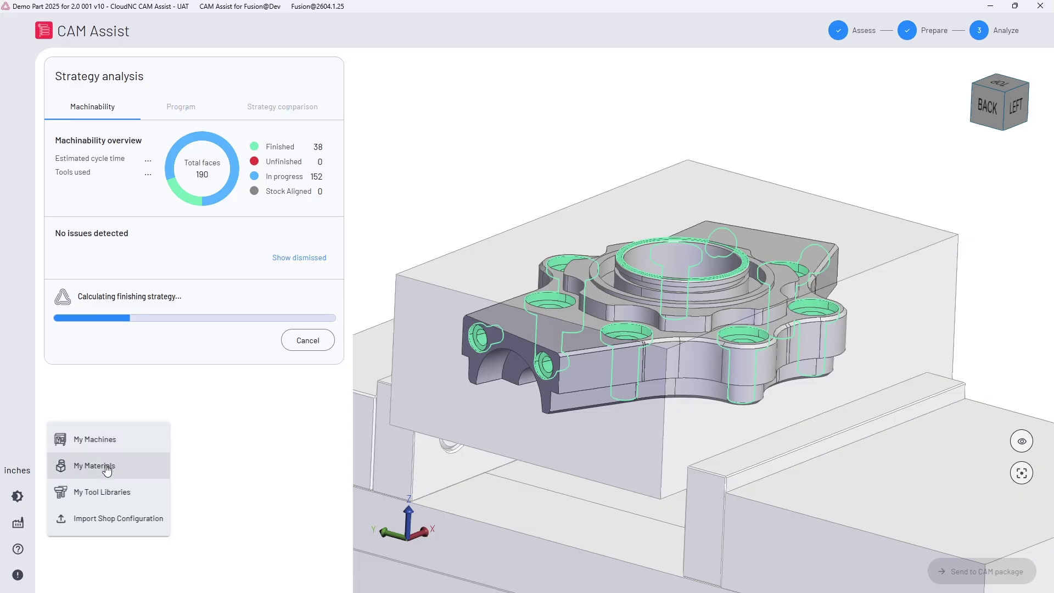
Browse the six shop machines, then start and cancel adding a new machine without saving it.
left_click(114, 439)
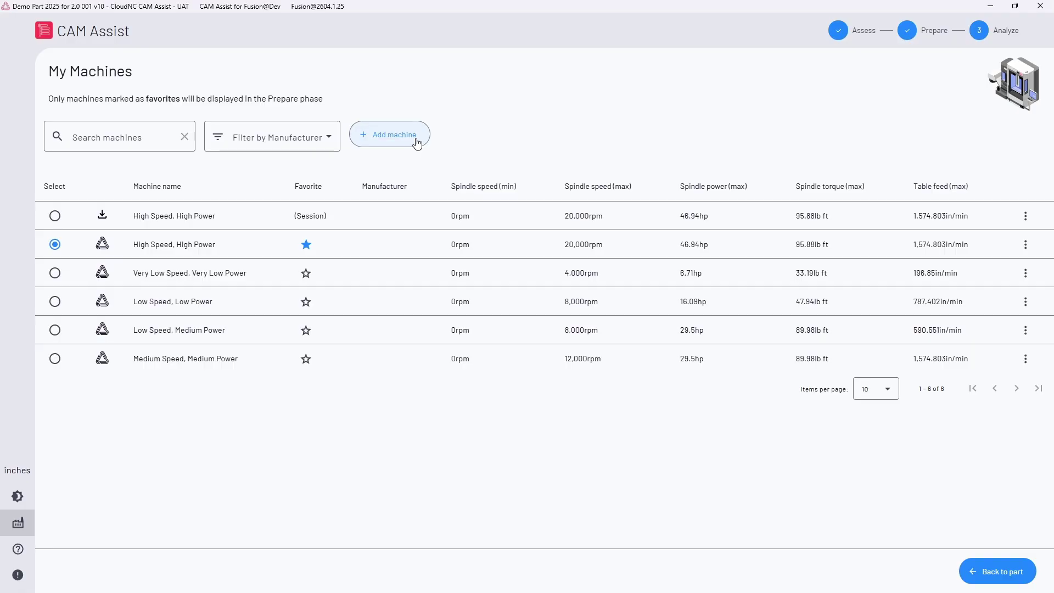
left_click(402, 136)
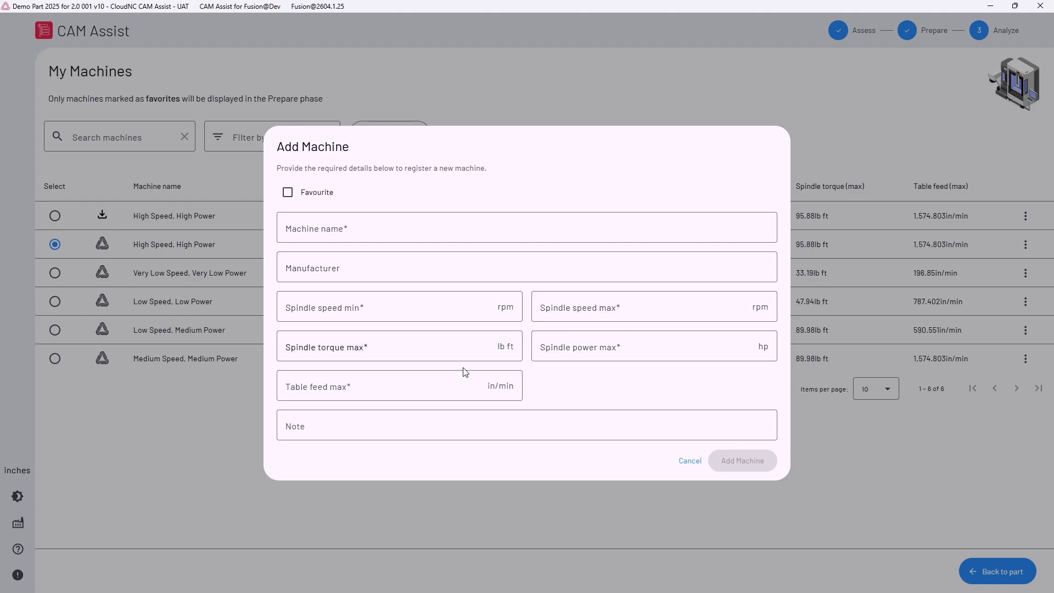
left_click(288, 195)
left_click(287, 195)
left_click(690, 461)
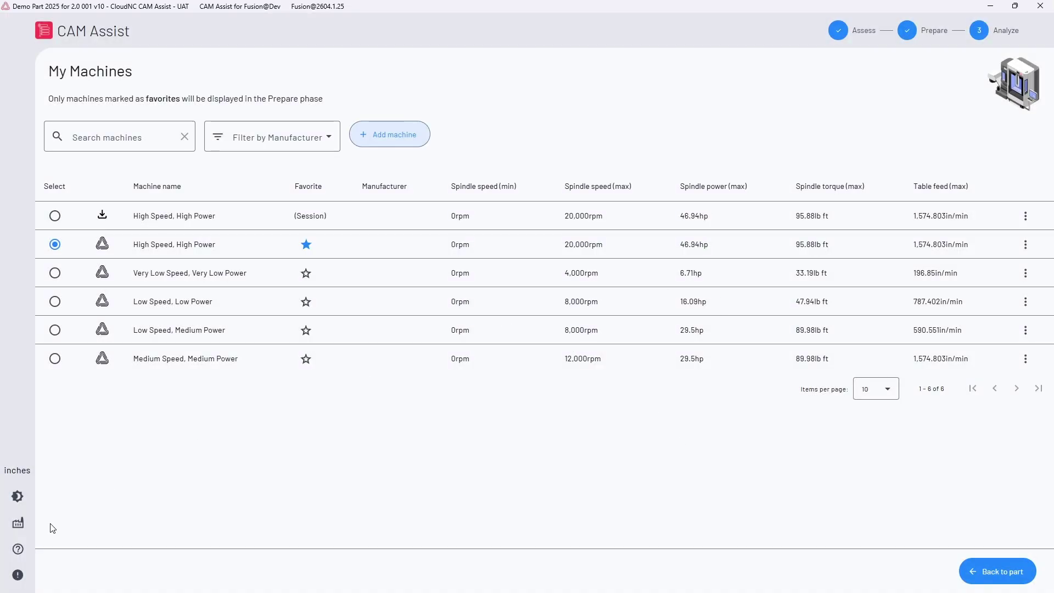
Open My Materials and filter the list by ISO class to N Aluminium.
left_click(17, 527)
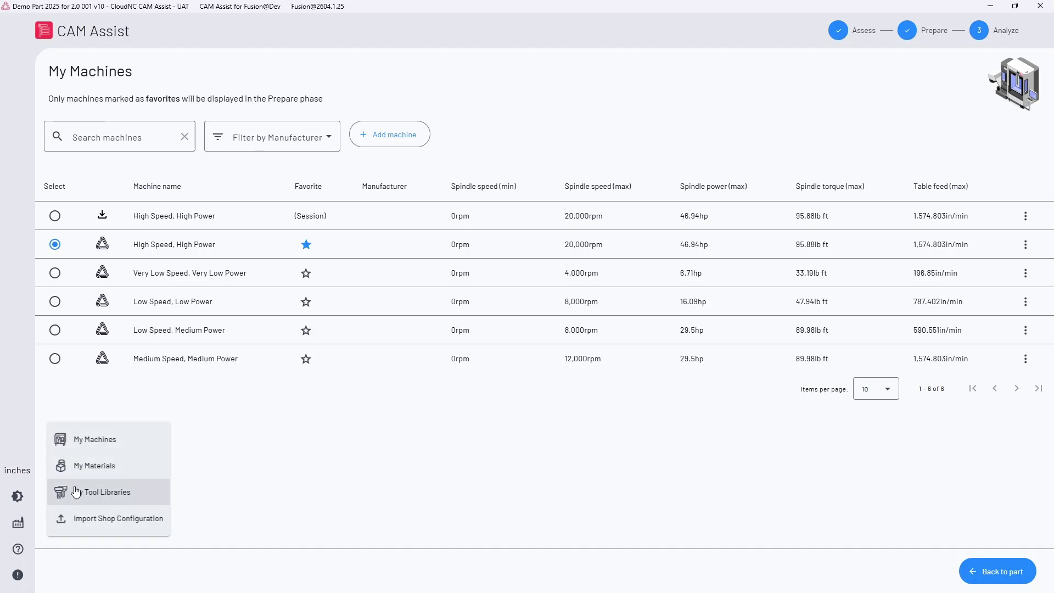
left_click(98, 470)
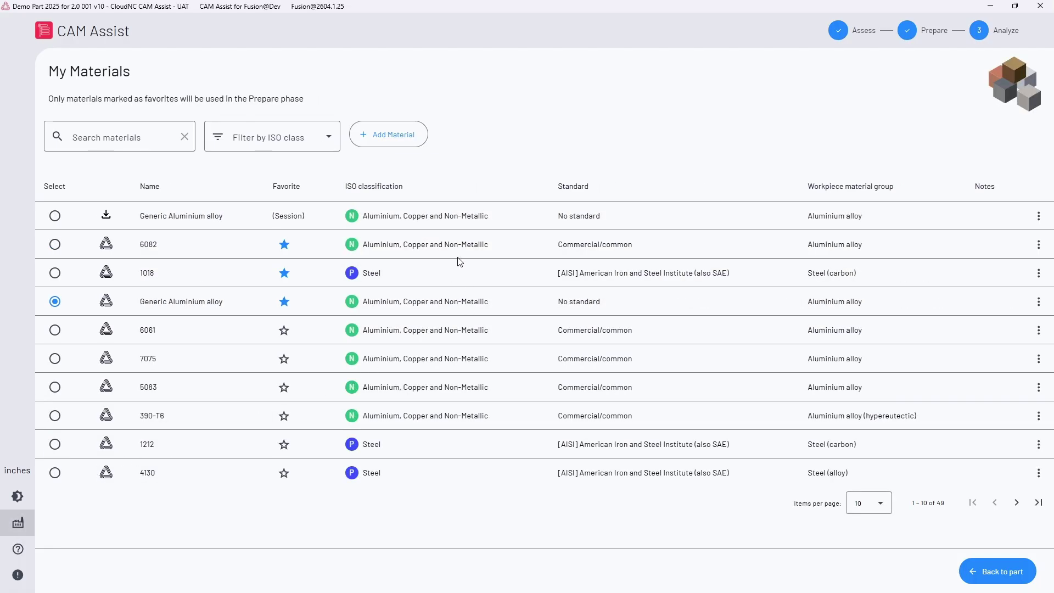
left_click(309, 136)
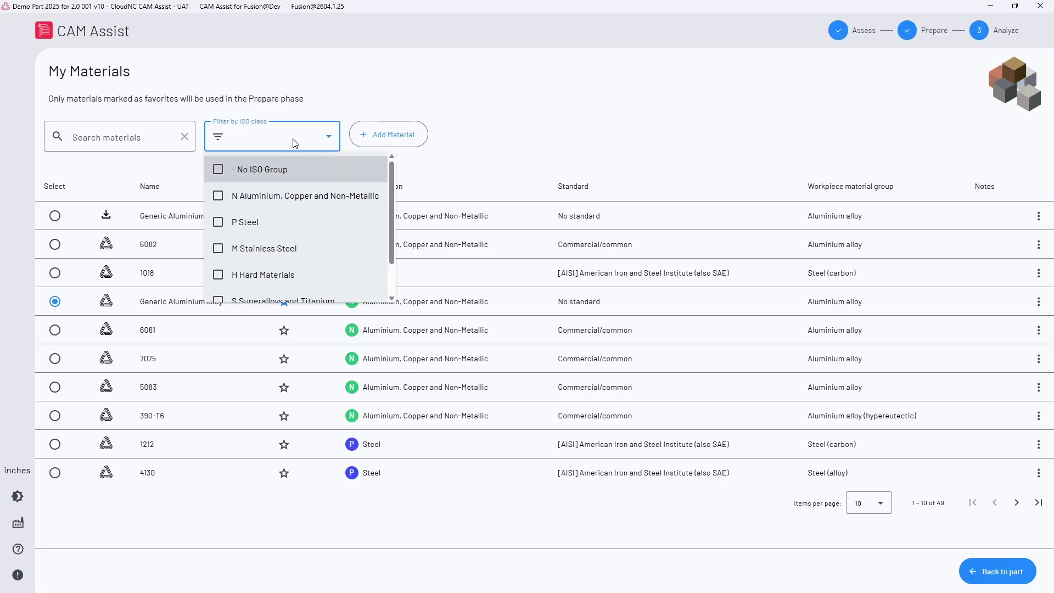
left_click(218, 198)
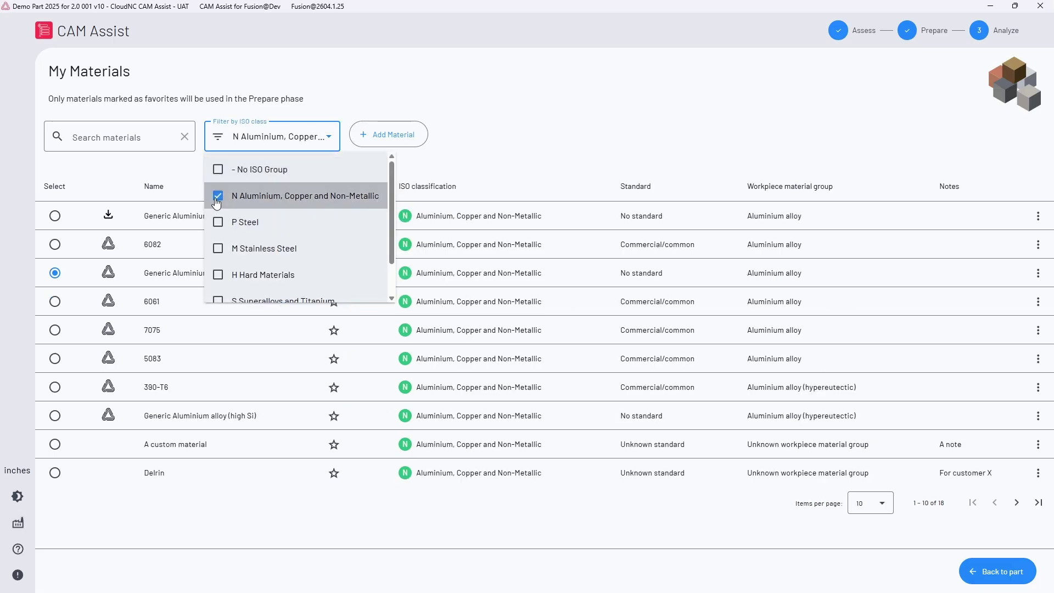
left_click(450, 97)
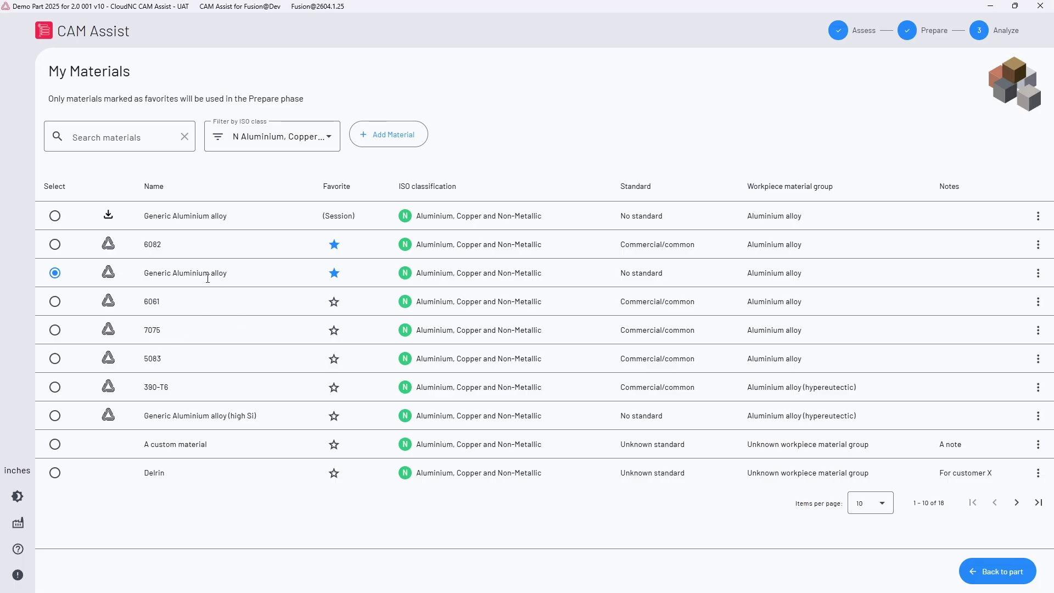
Change the ISO class filter so only P Steel materials are listed.
left_click(254, 136)
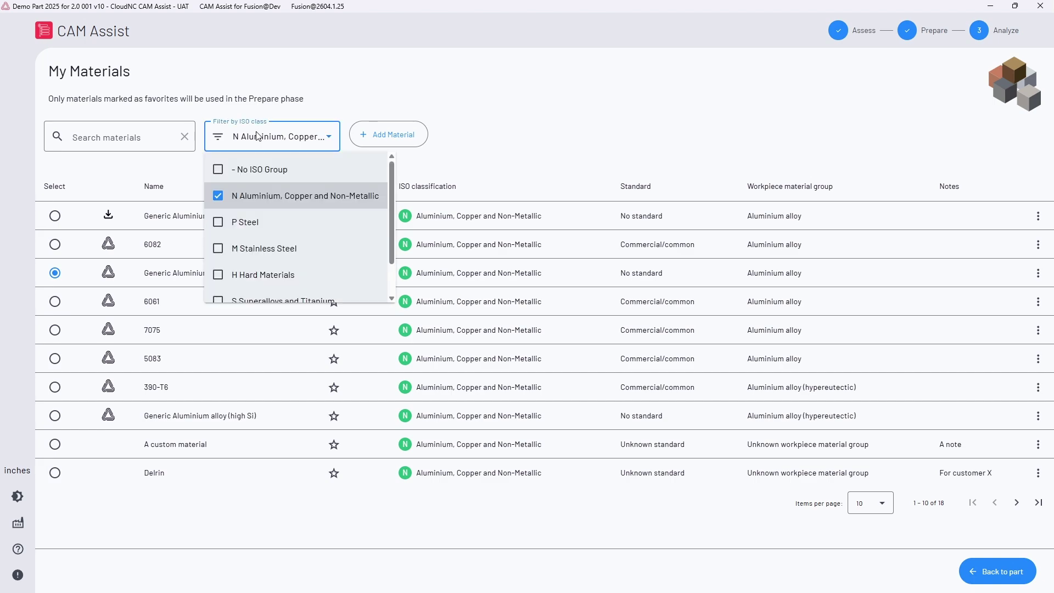
left_click(220, 223)
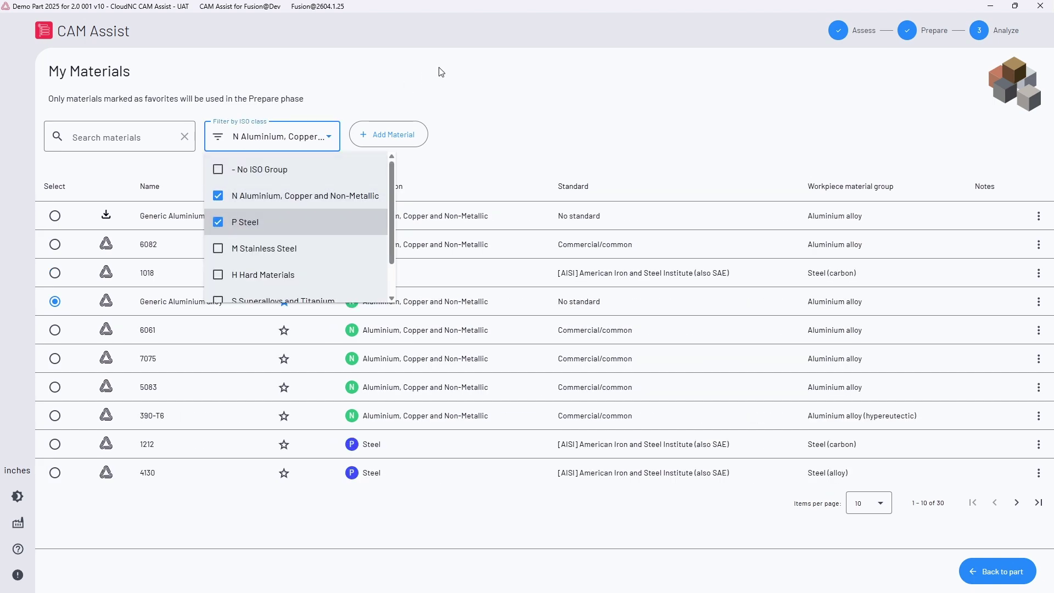
left_click(221, 190)
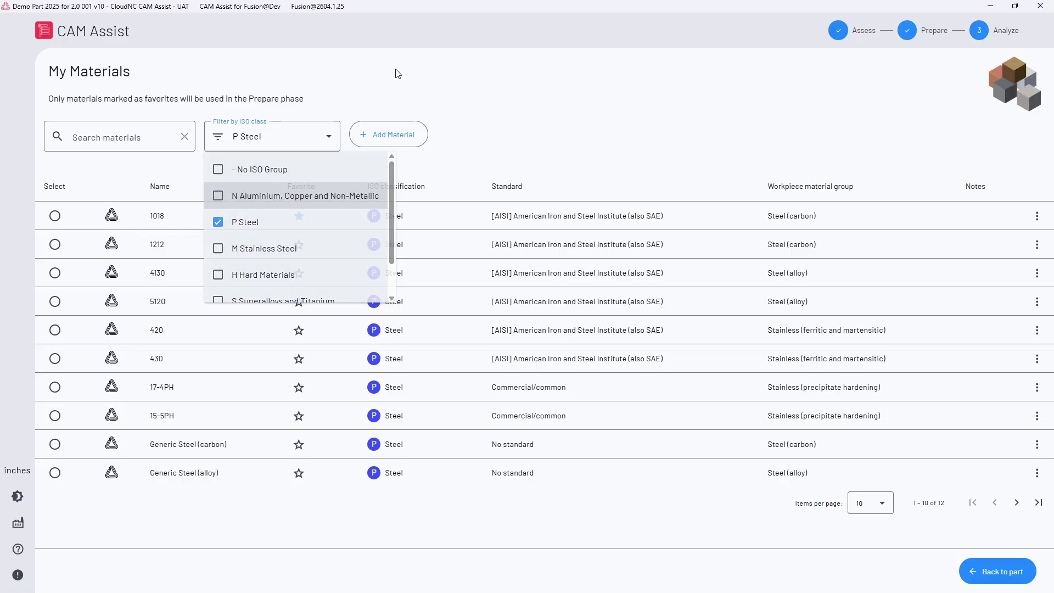
key("Escape")
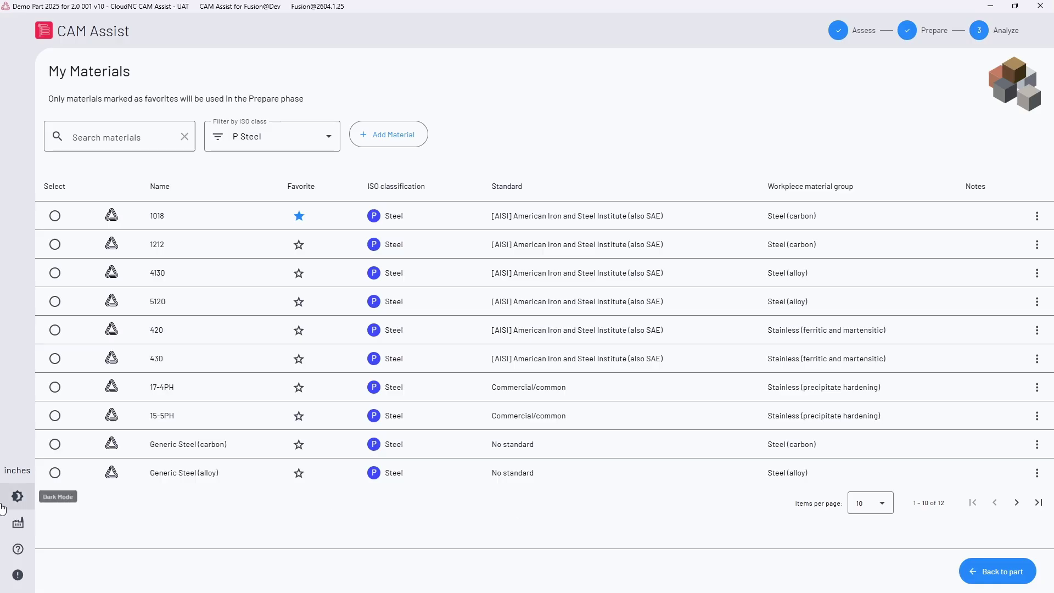
left_click(18, 522)
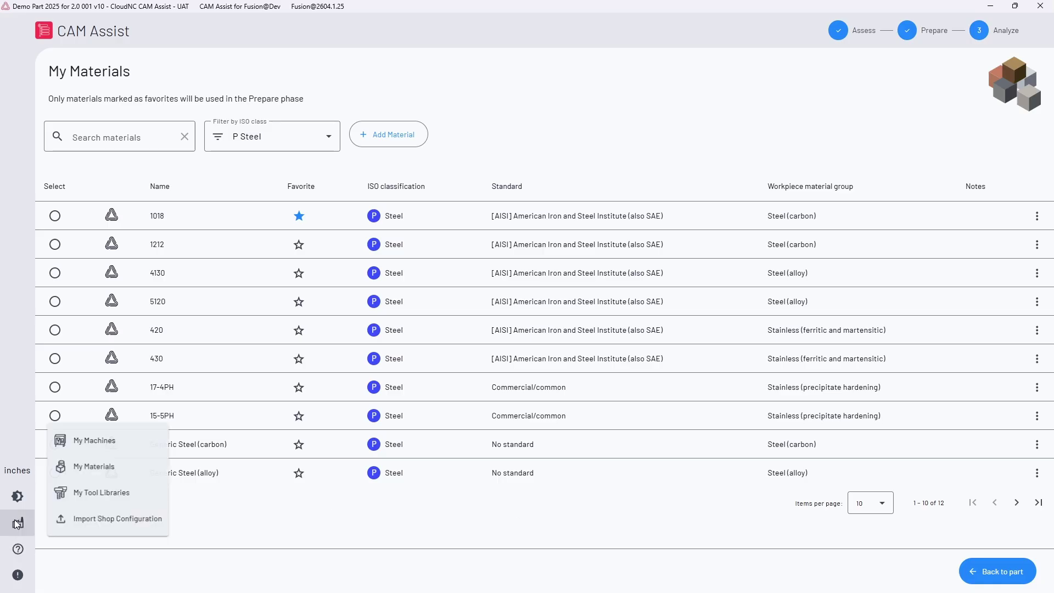
Open the Built-in v1 (inches) tool library and filter it to its 18 End mill tools.
left_click(88, 503)
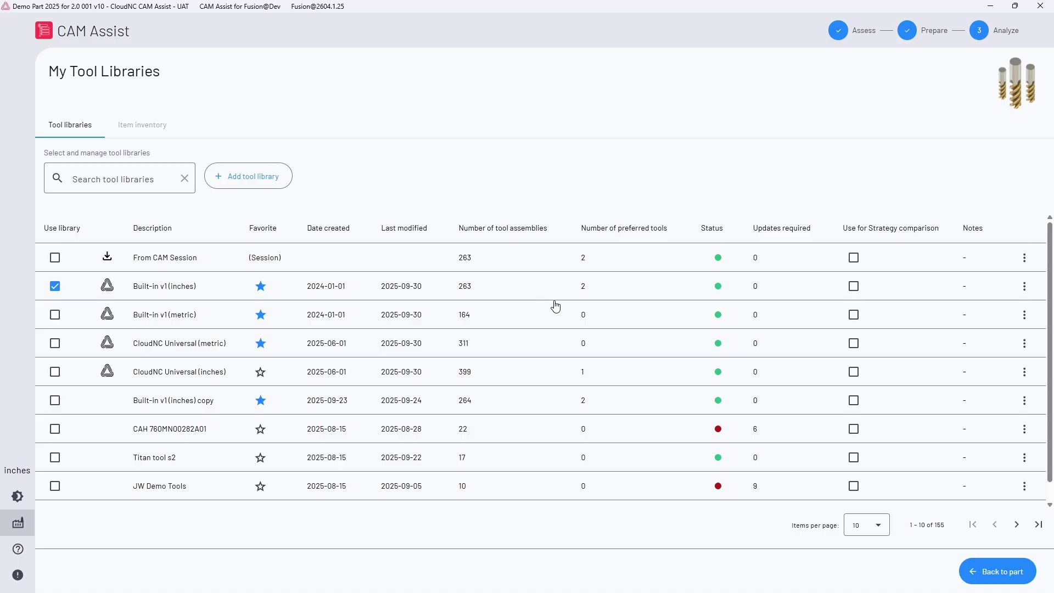
left_click(639, 293)
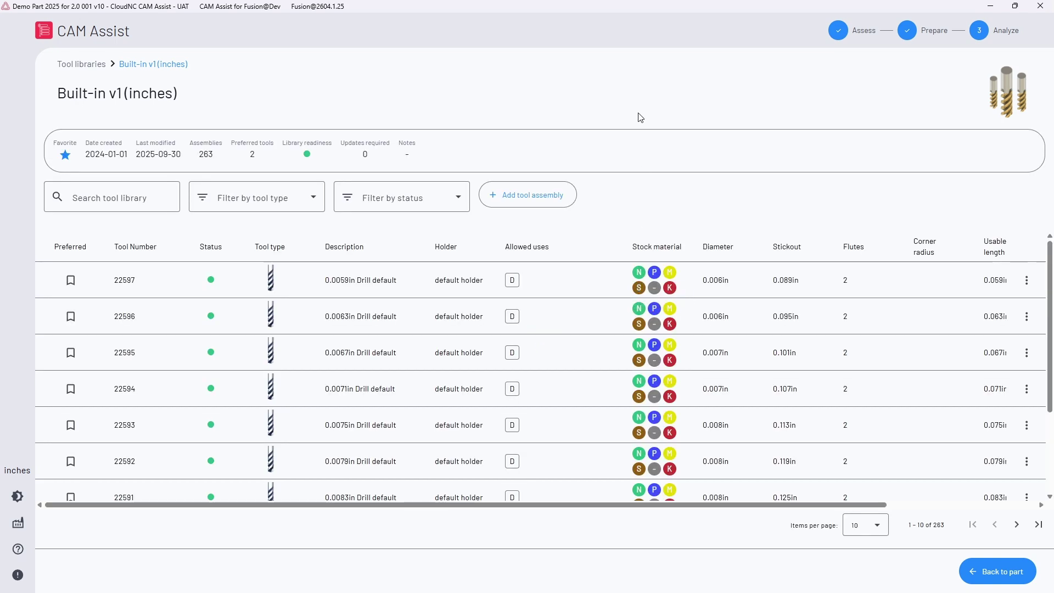
left_click(284, 199)
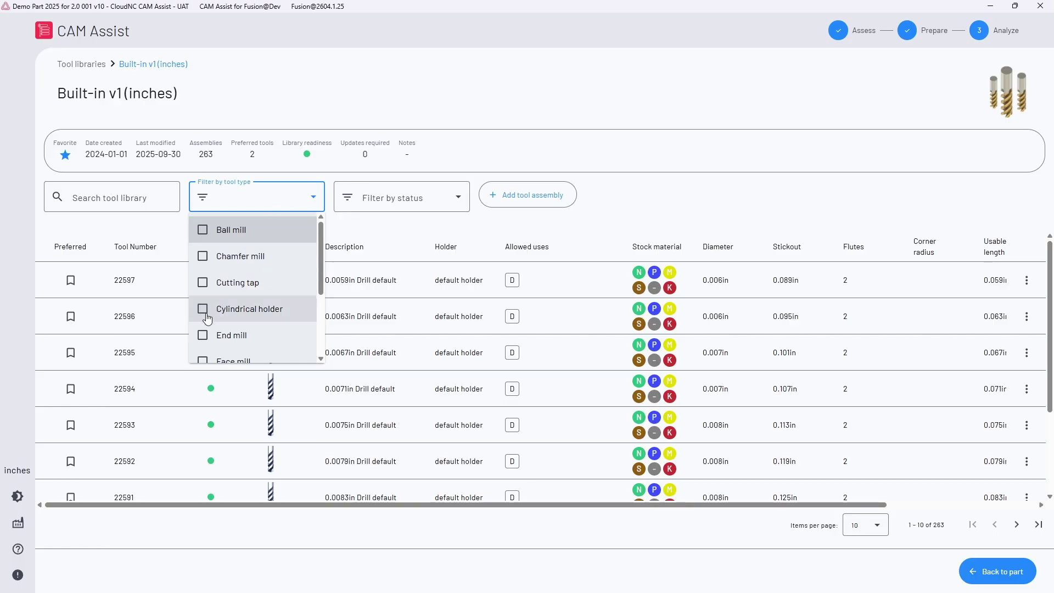
left_click(201, 335)
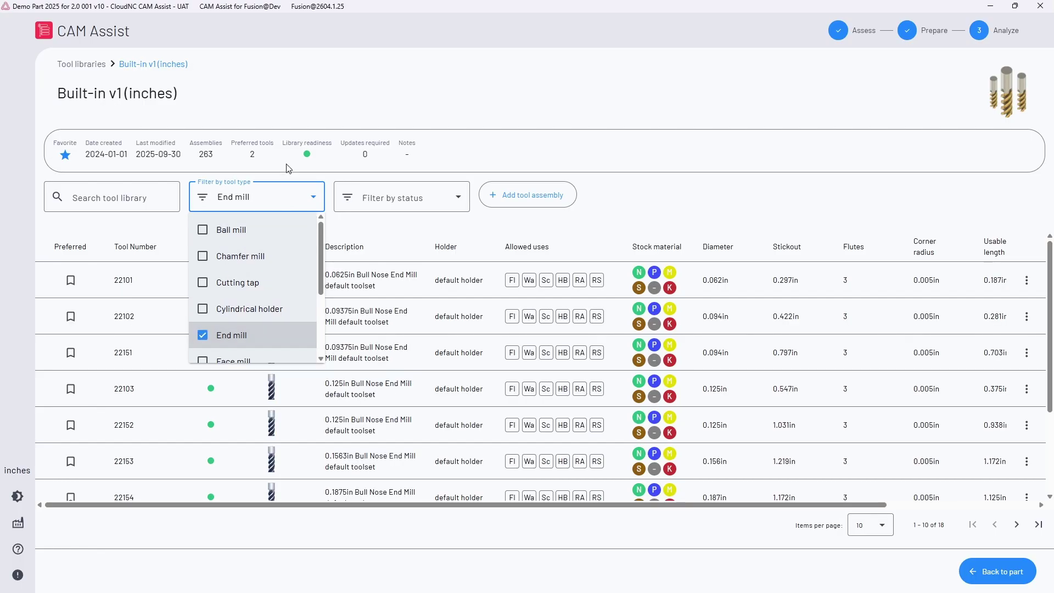
left_click(306, 145)
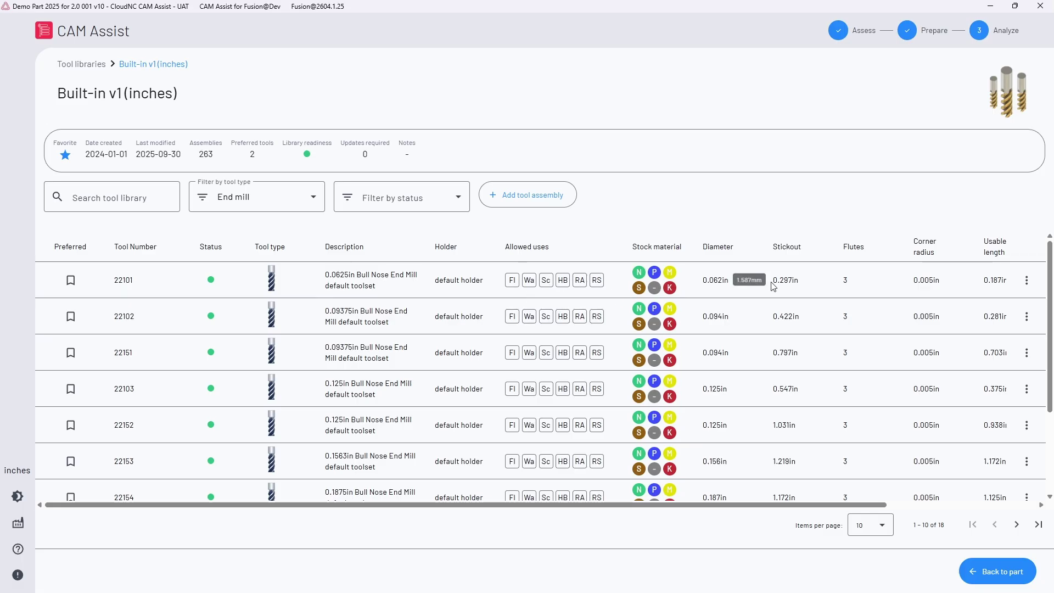
left_click(1029, 280)
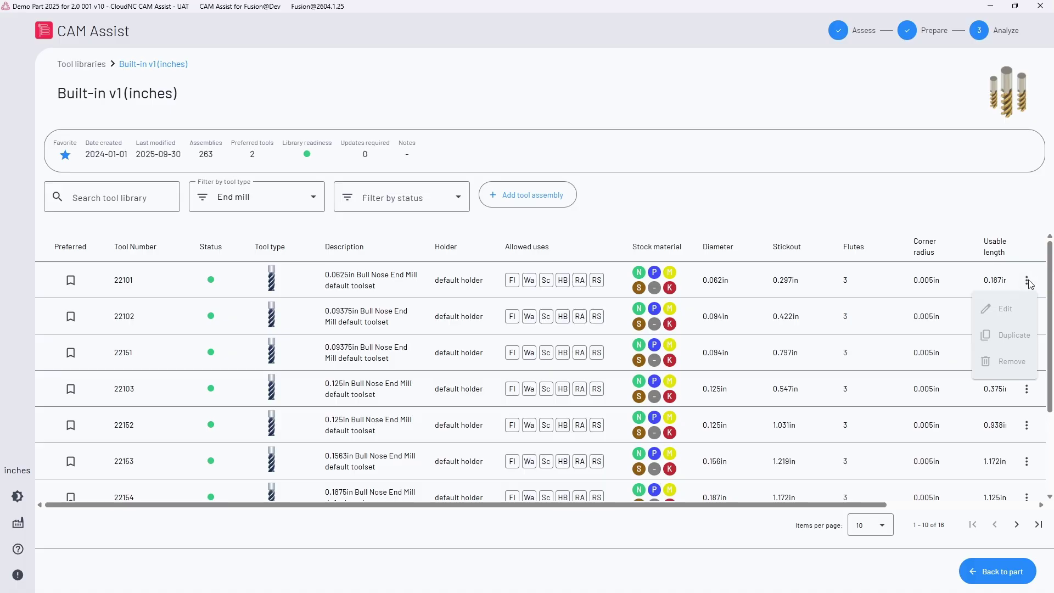
left_click(980, 203)
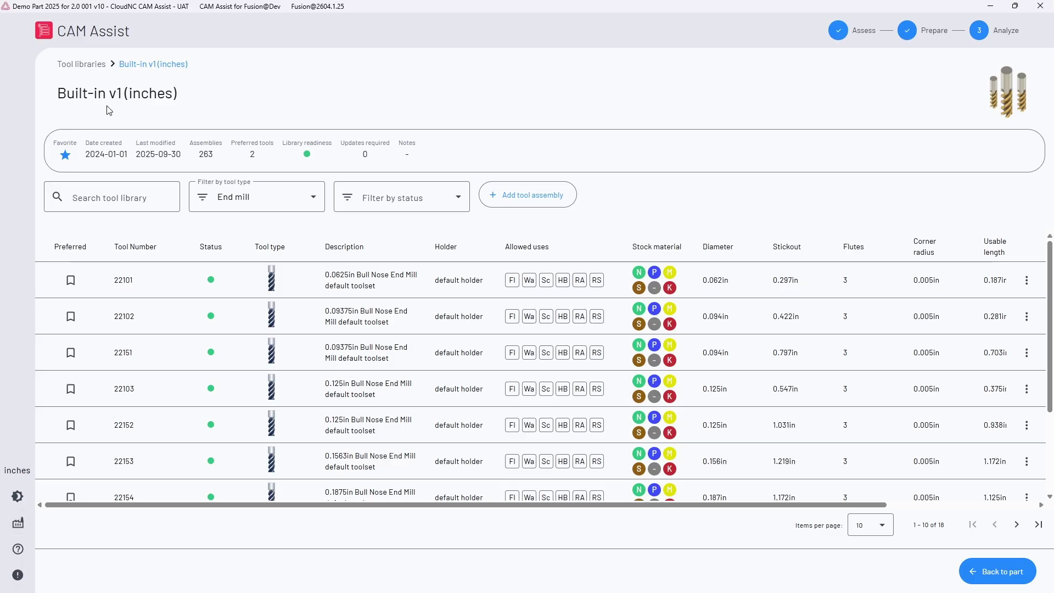
Open the Built-in v1 (inches) copy library and filter it to End mill tools.
left_click(93, 66)
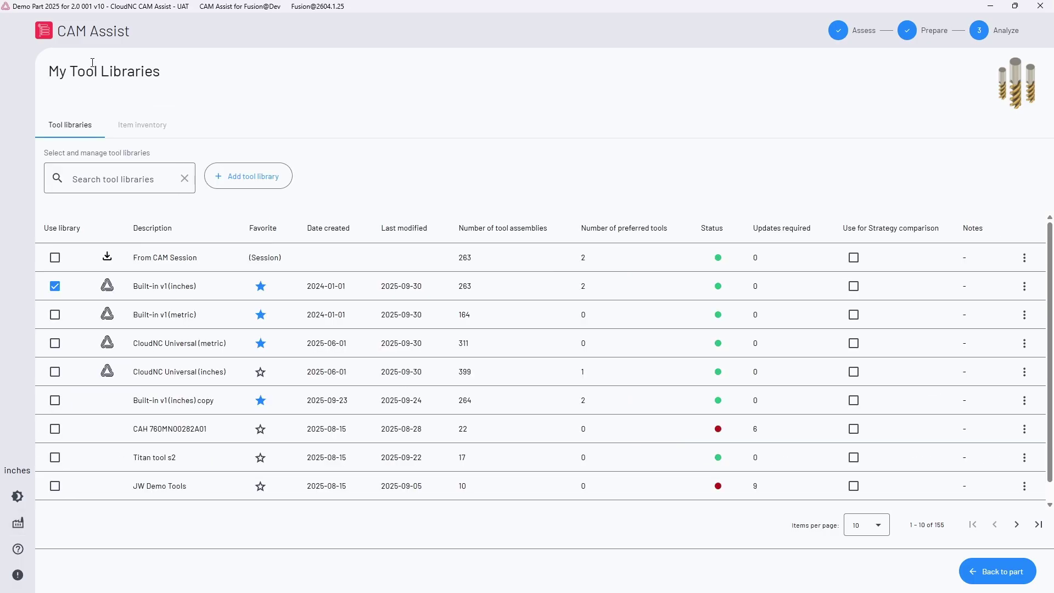
left_click(152, 404)
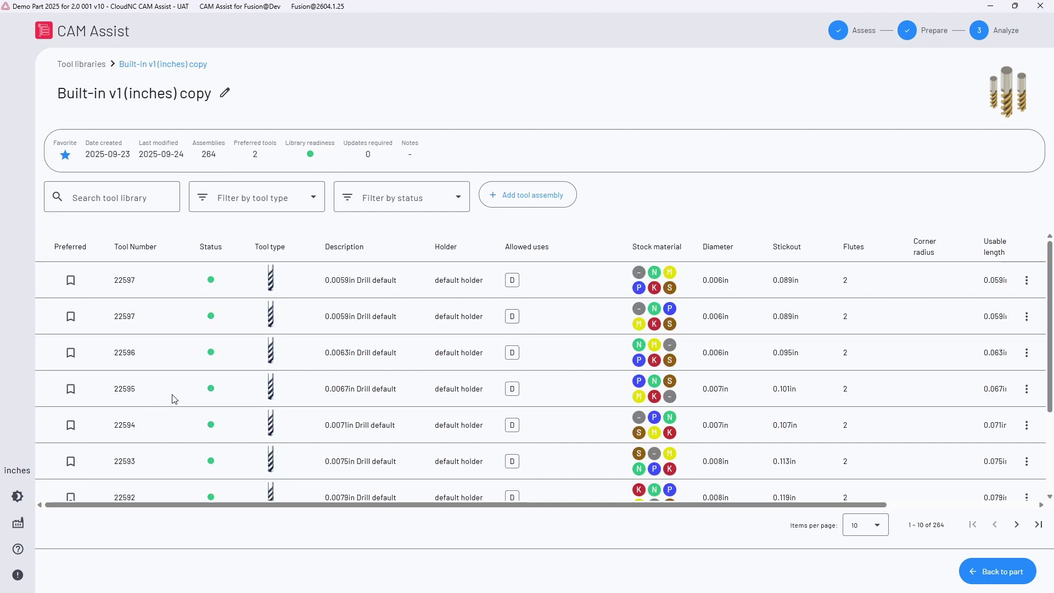
left_click(250, 202)
left_click(222, 335)
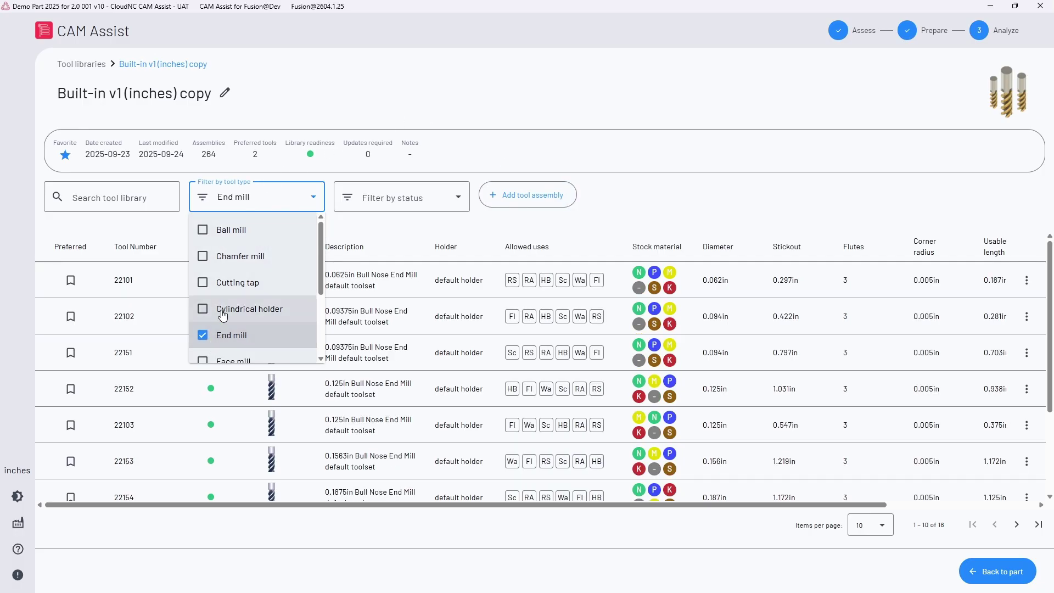
left_click(690, 160)
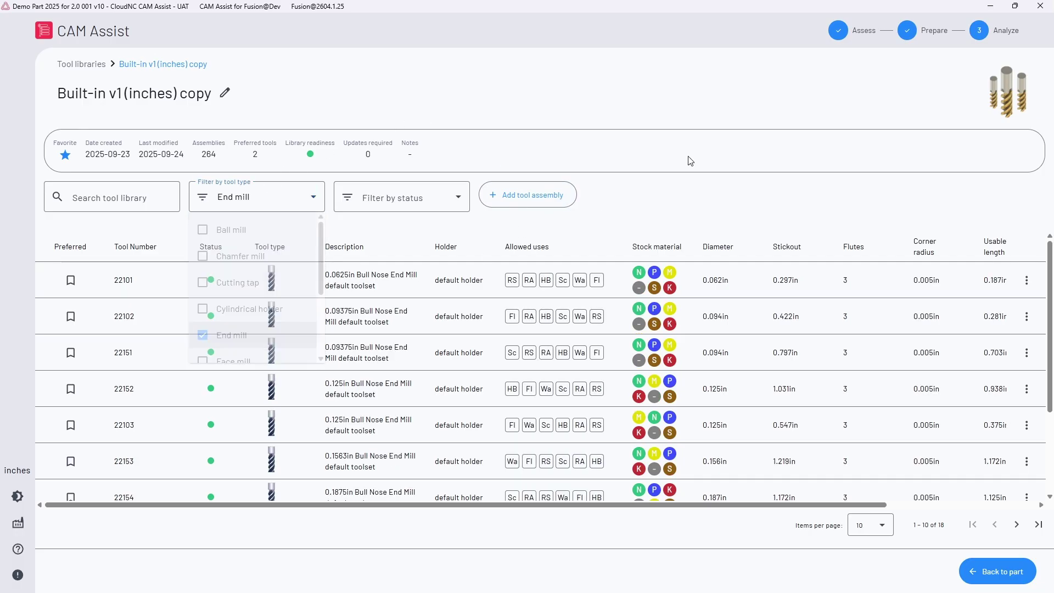
left_click(1031, 285)
Change the 0.0625in Bull Nose End Mill's stickout from 0.297 to 0.375 in.
left_click(1009, 311)
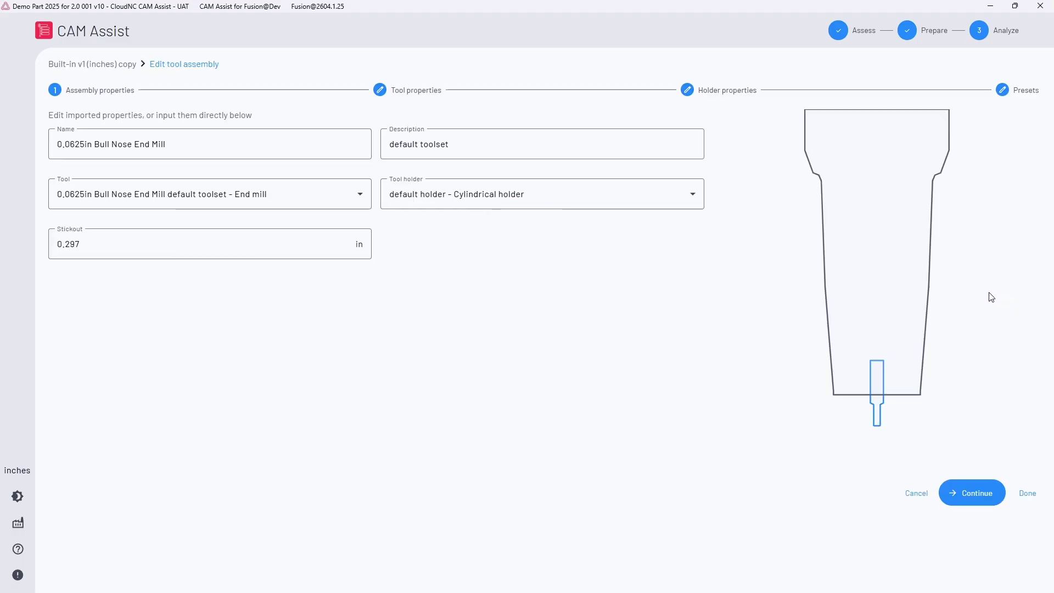
left_click(111, 247)
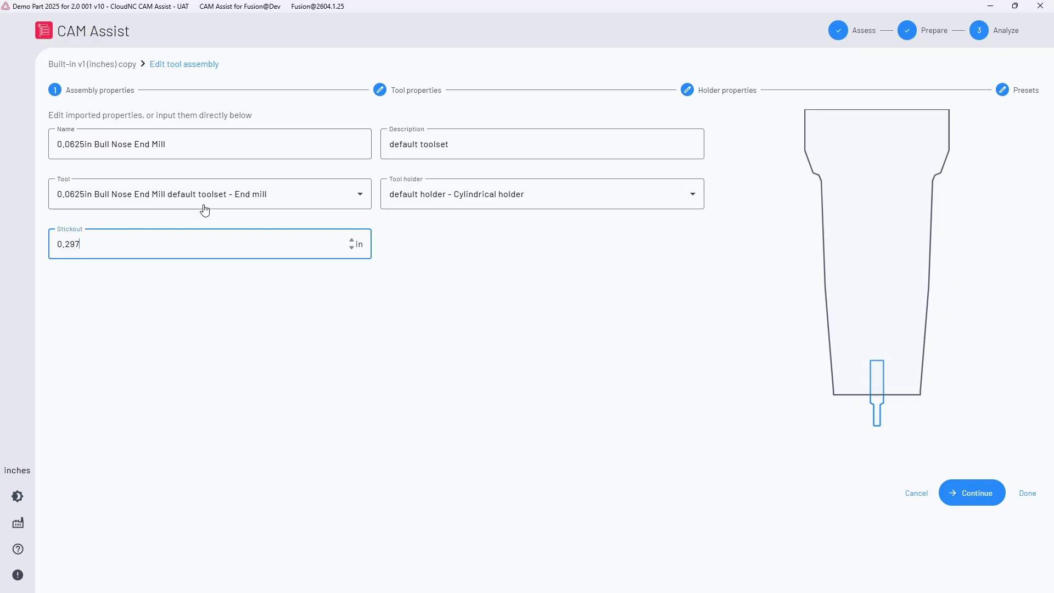
left_click(352, 242)
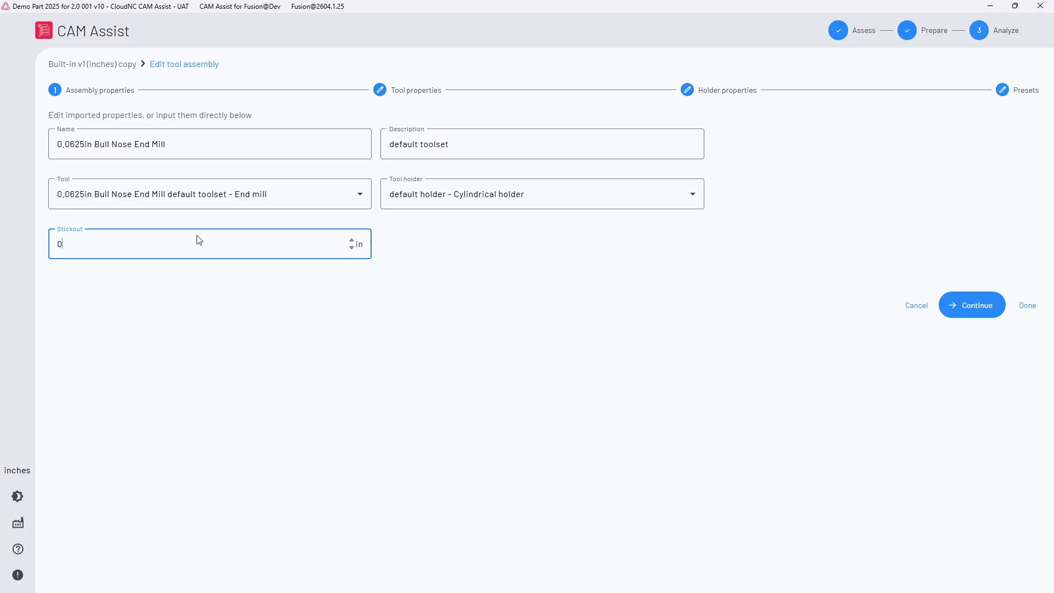
type("0.25")
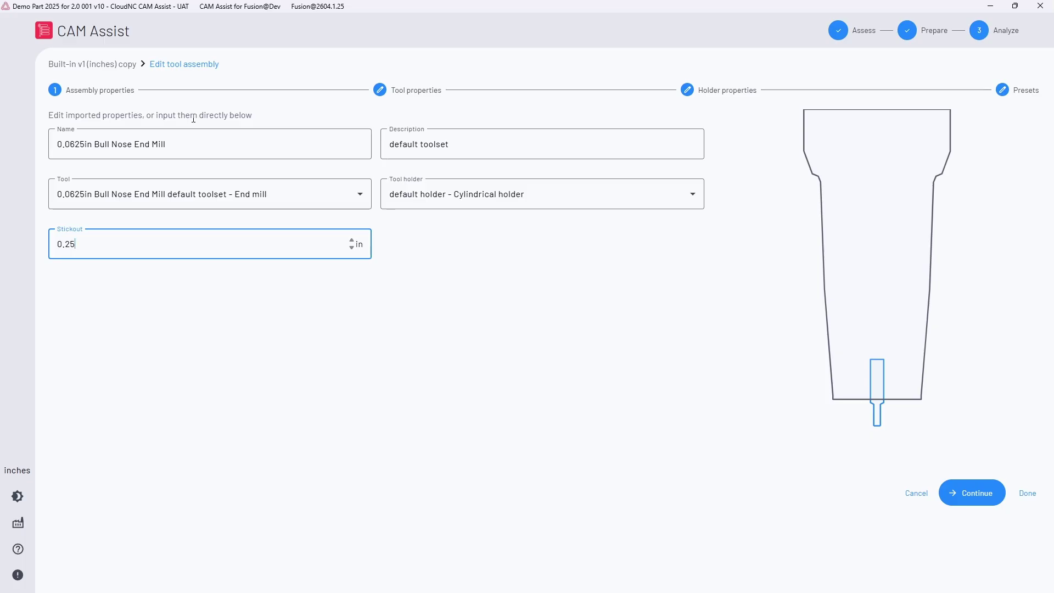
key("BackSpace")
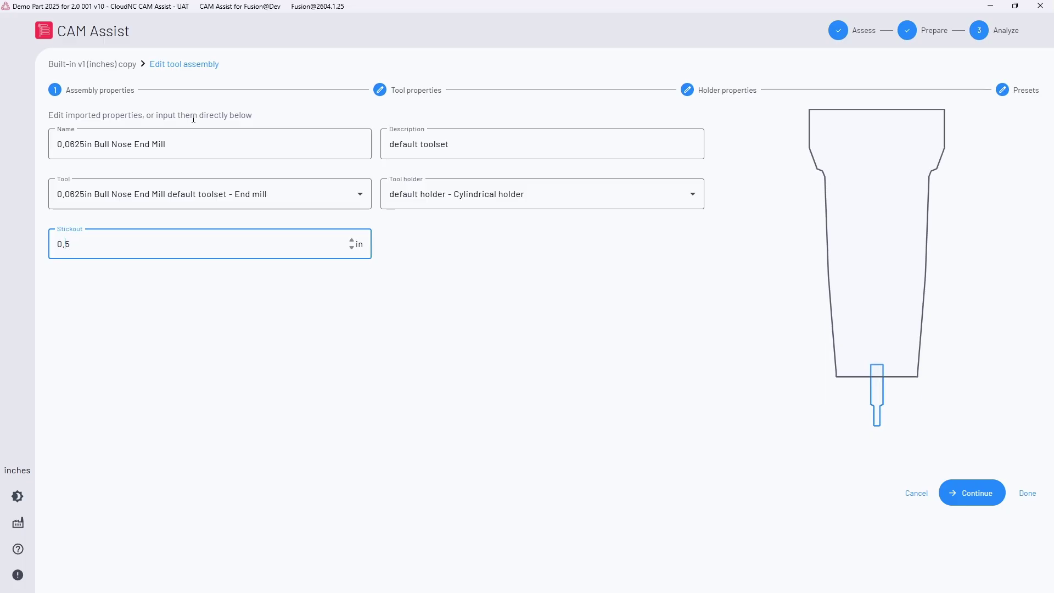
type("37")
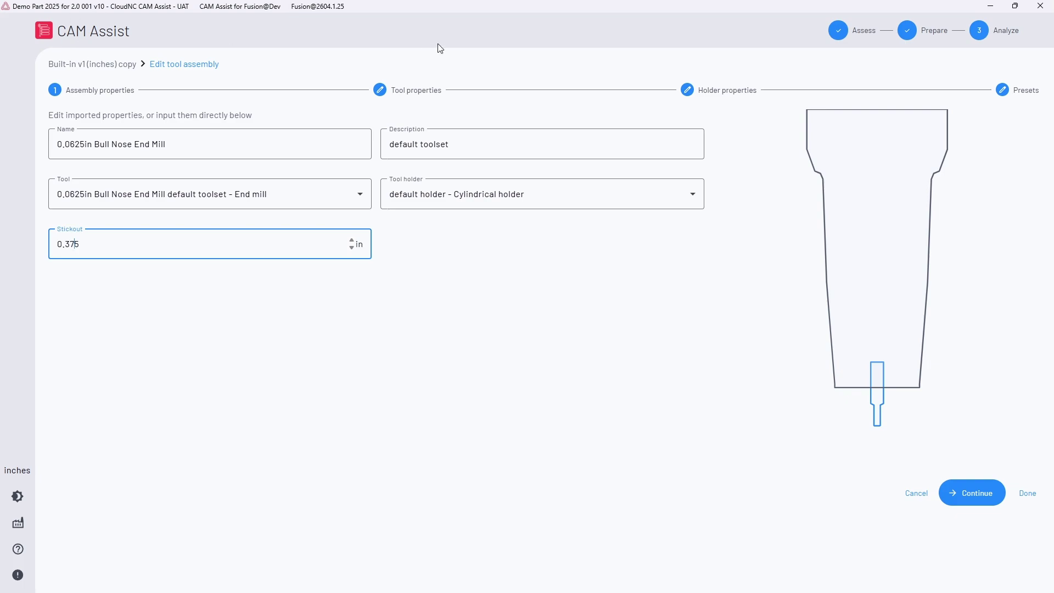
left_click(423, 91)
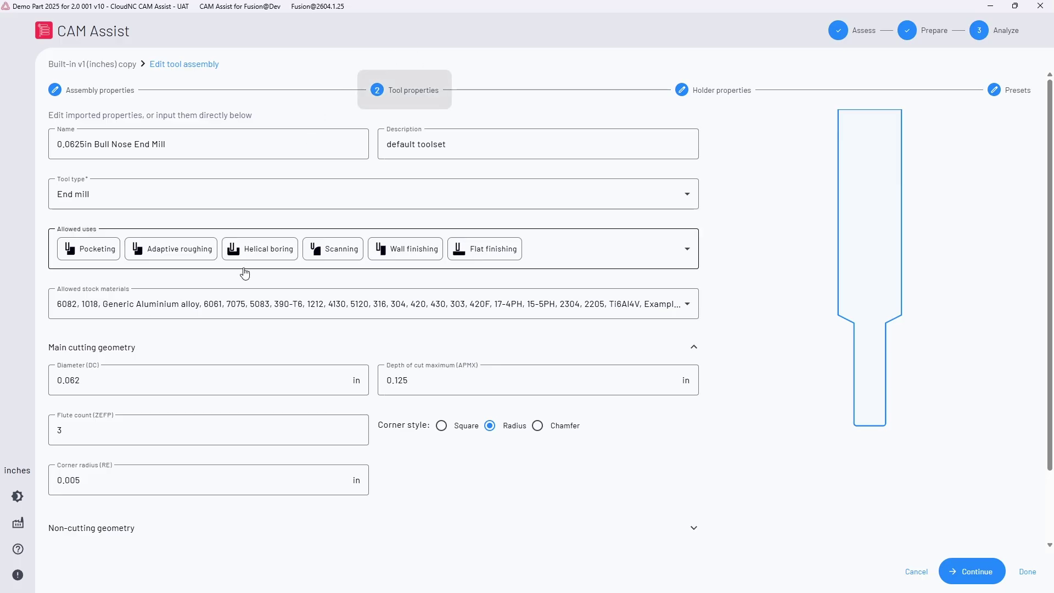
Uncheck Scanning in the end mill's Allowed uses list.
left_click(225, 303)
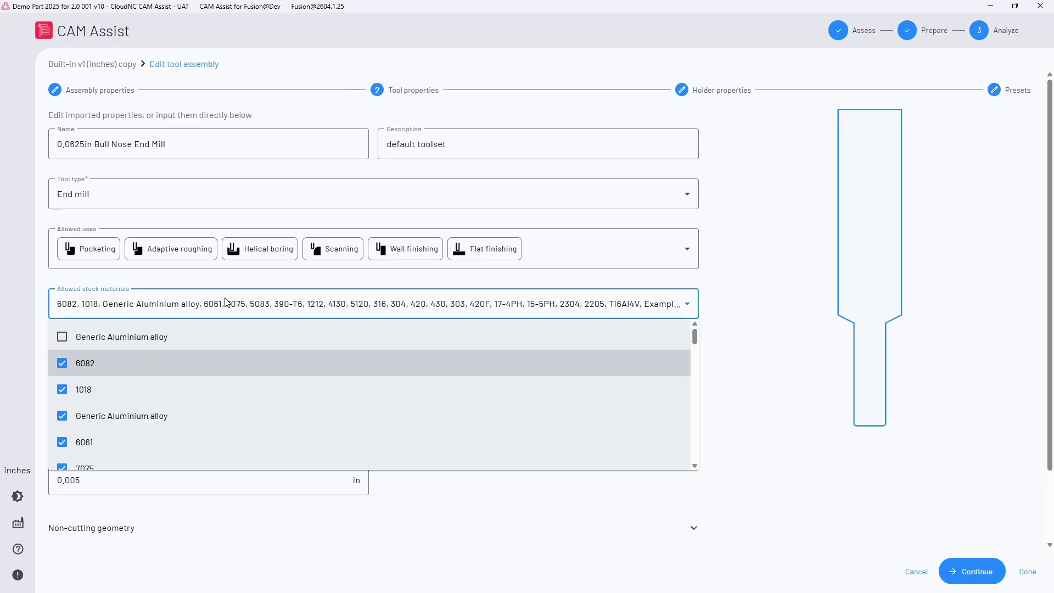
left_click(226, 302)
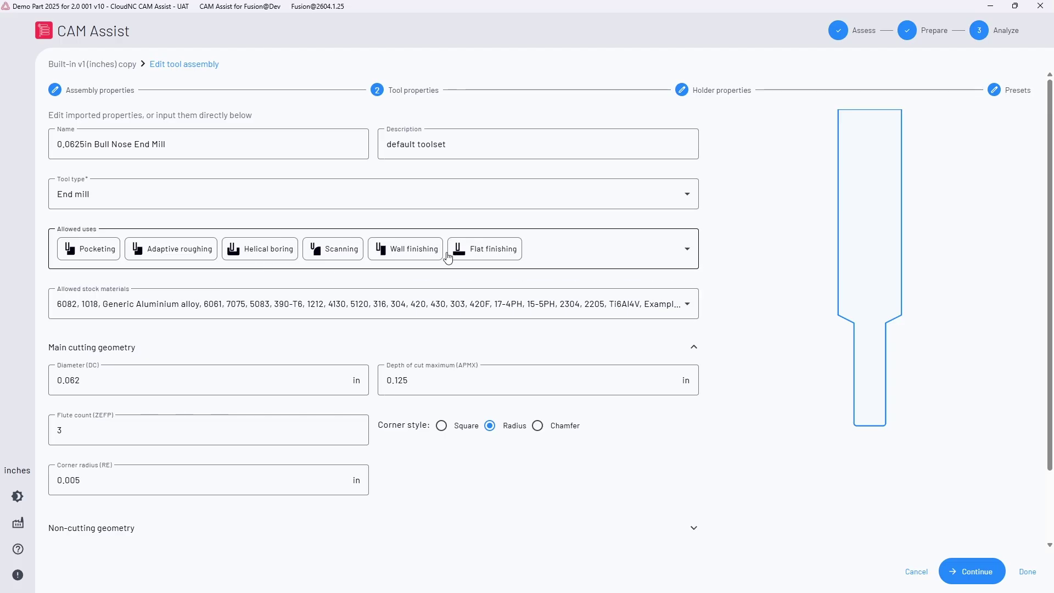
left_click(344, 254)
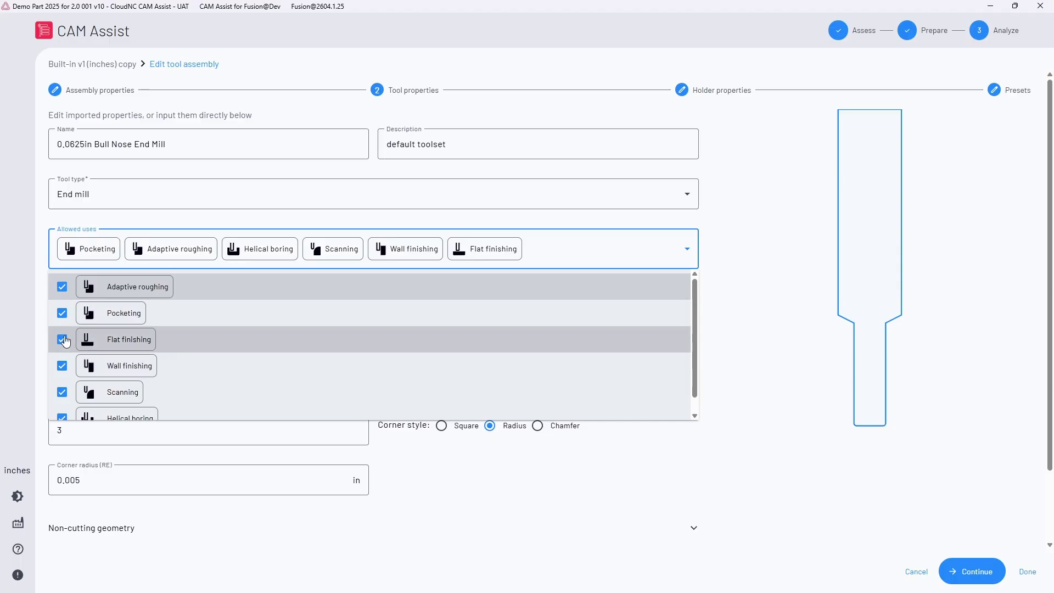
left_click(62, 393)
left_click(259, 219)
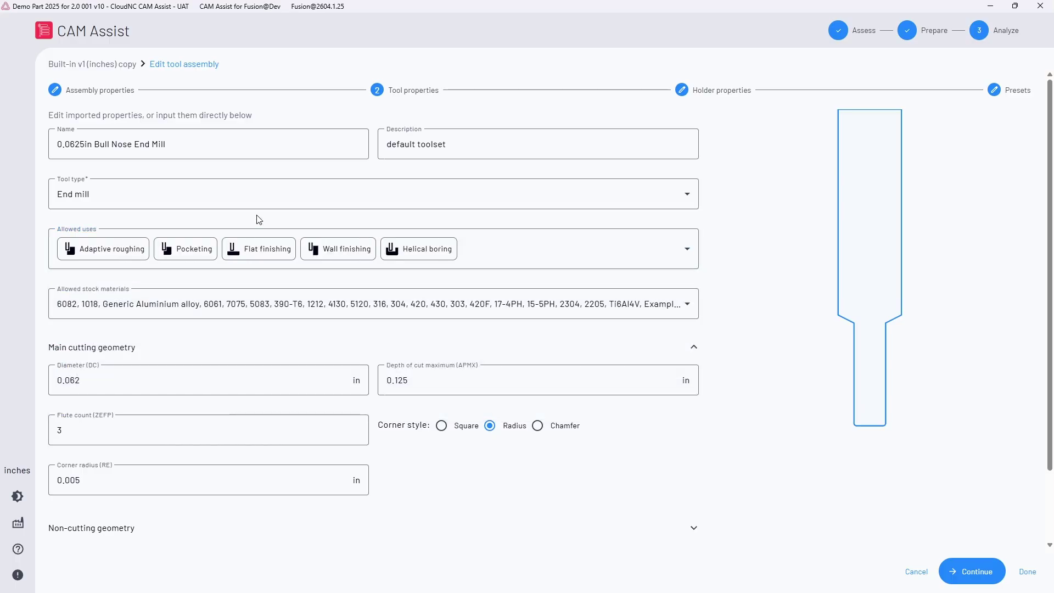
left_click(722, 91)
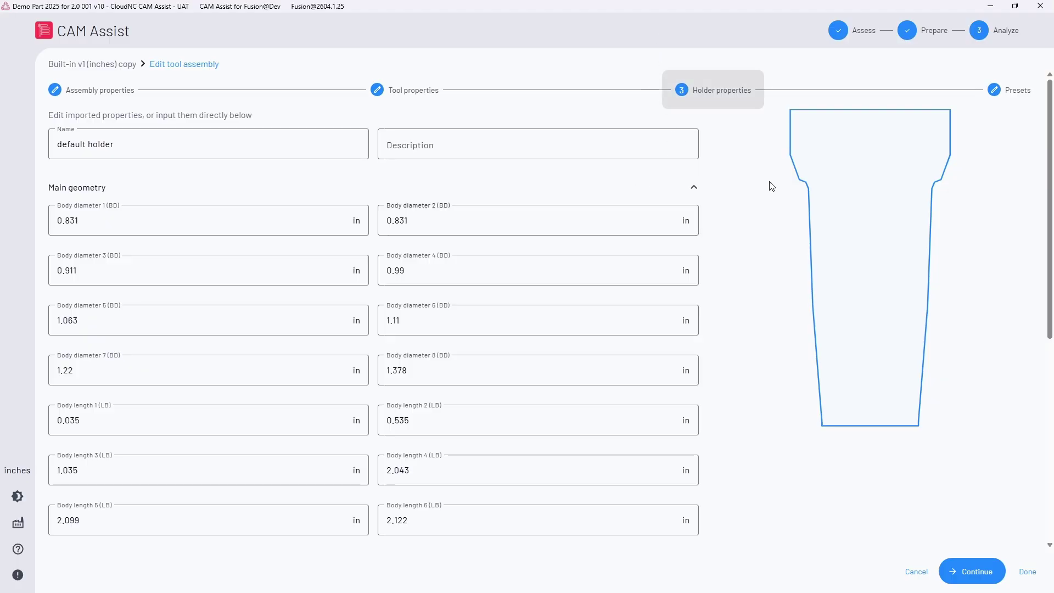
Add the default presets, then explore cutting parameters for the 7075 Adaptive roughing preset.
left_click(1009, 97)
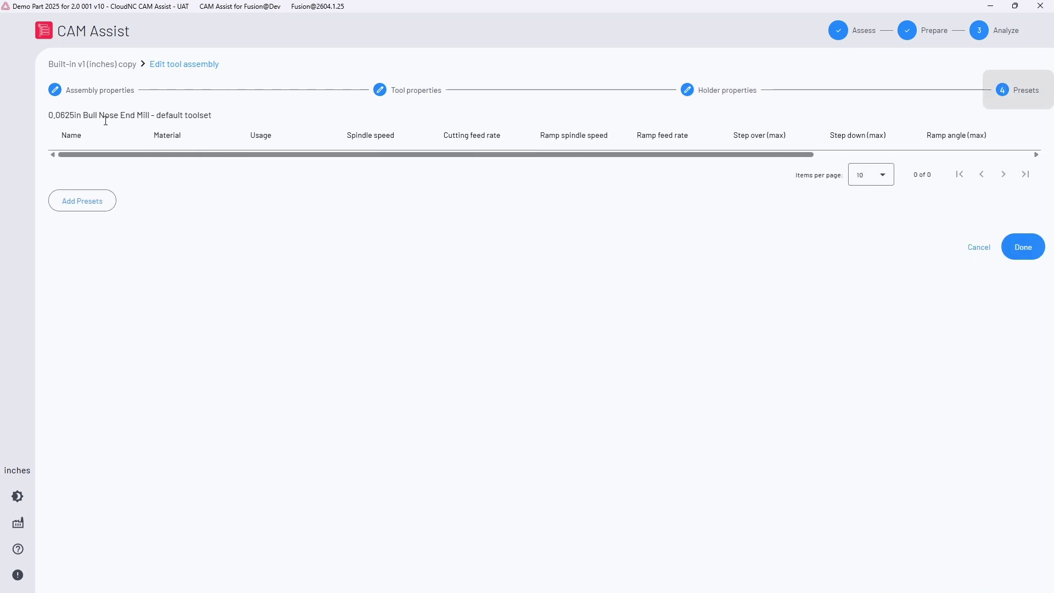
left_click(82, 201)
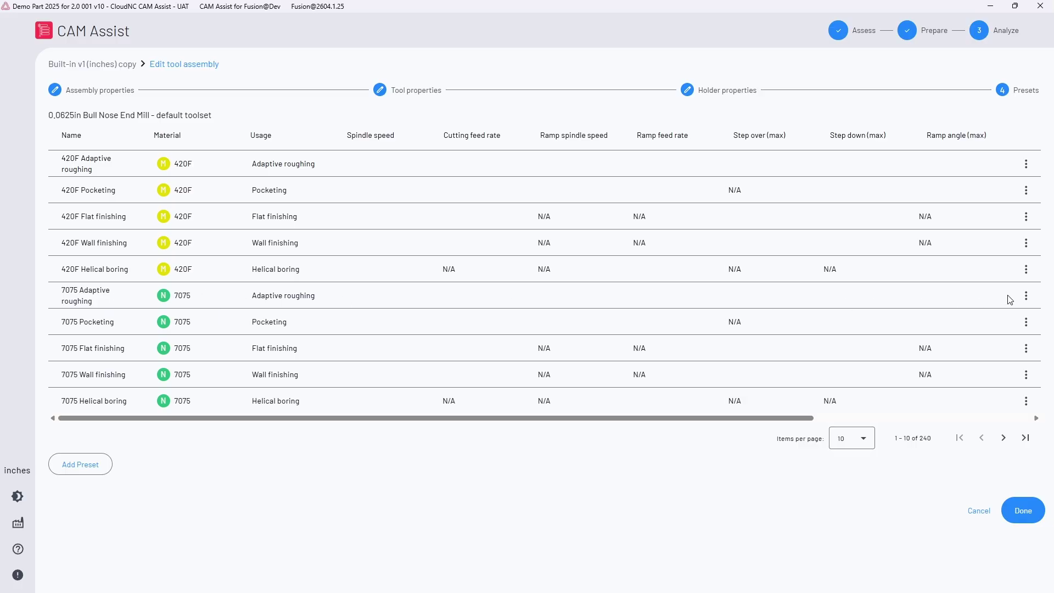
left_click(1025, 297)
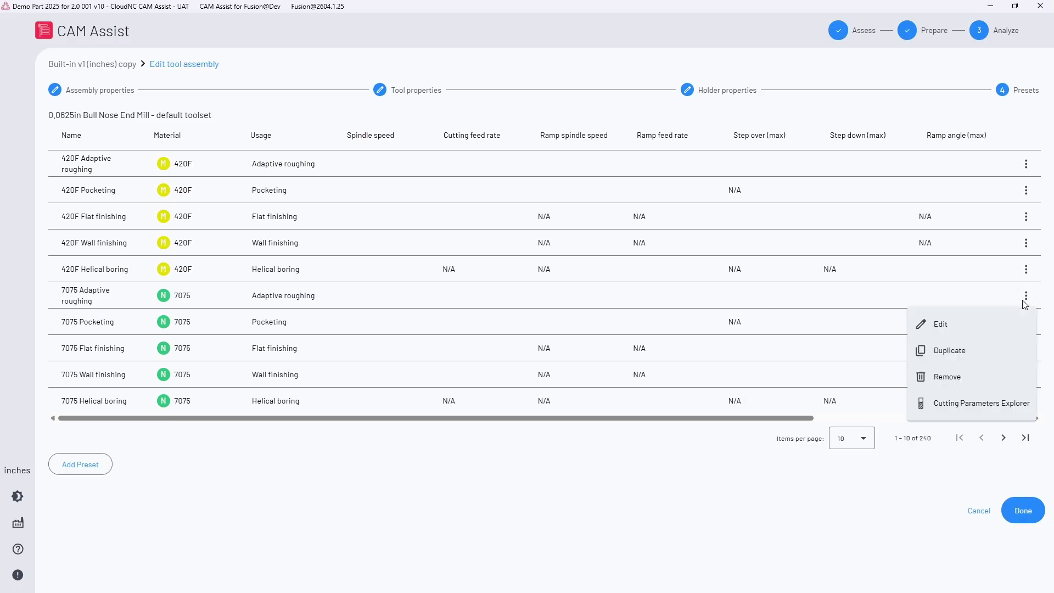
left_click(953, 328)
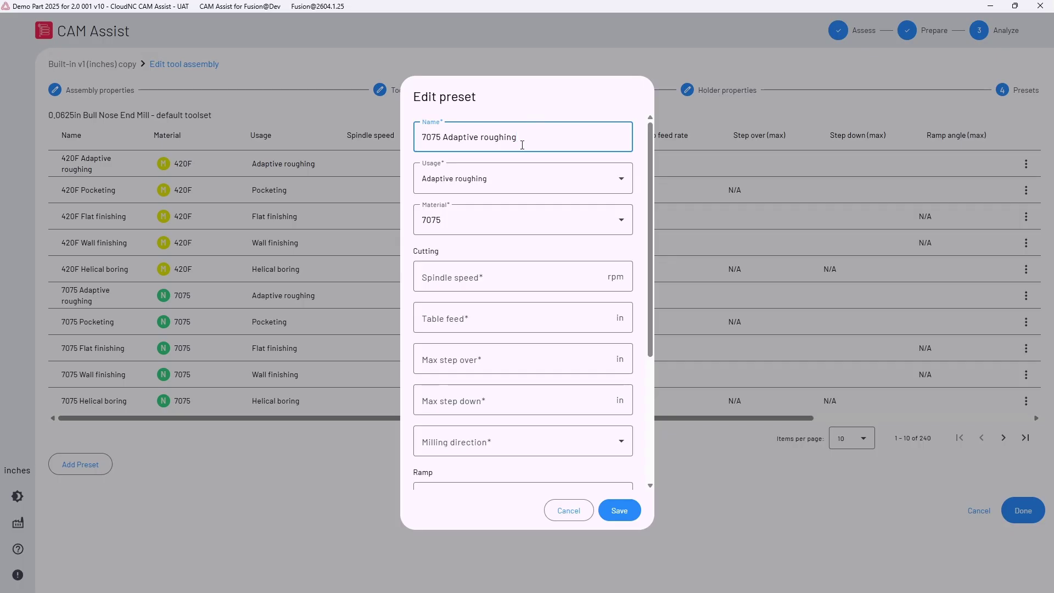
scroll(482, 379, "down", 3)
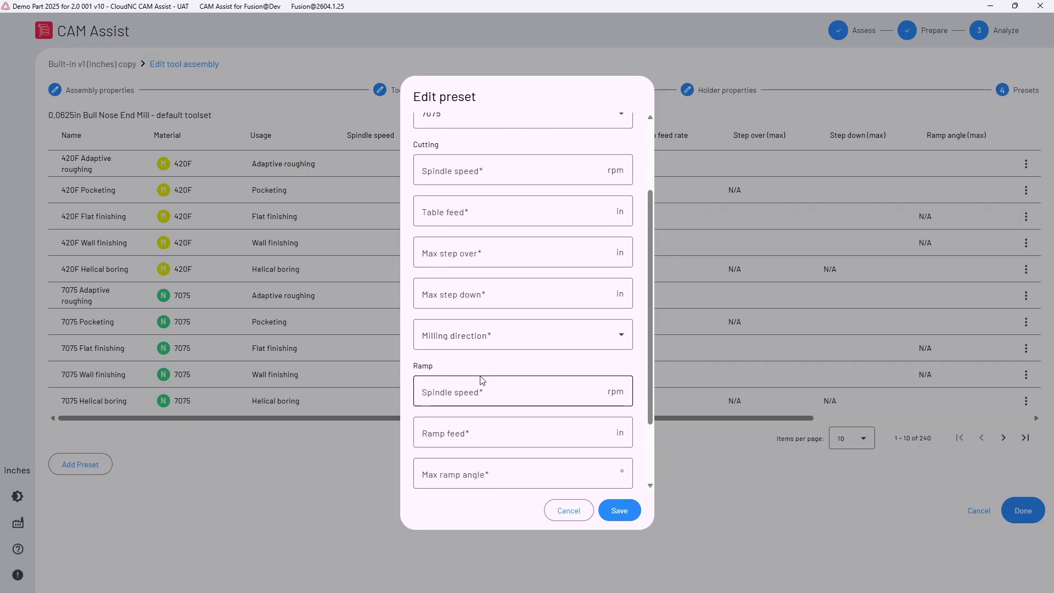
left_click(582, 517)
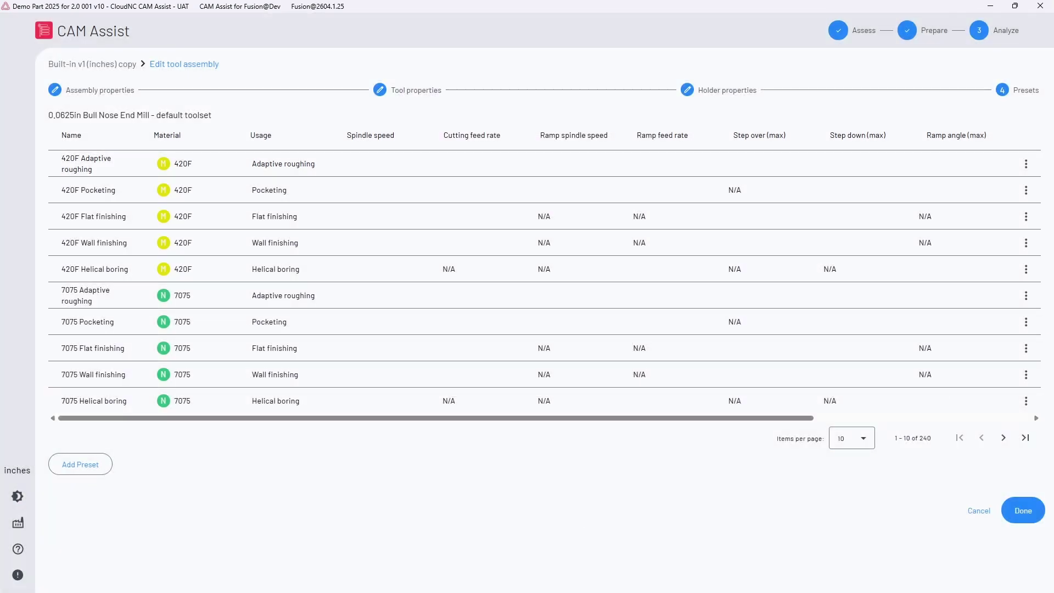
left_click(1026, 296)
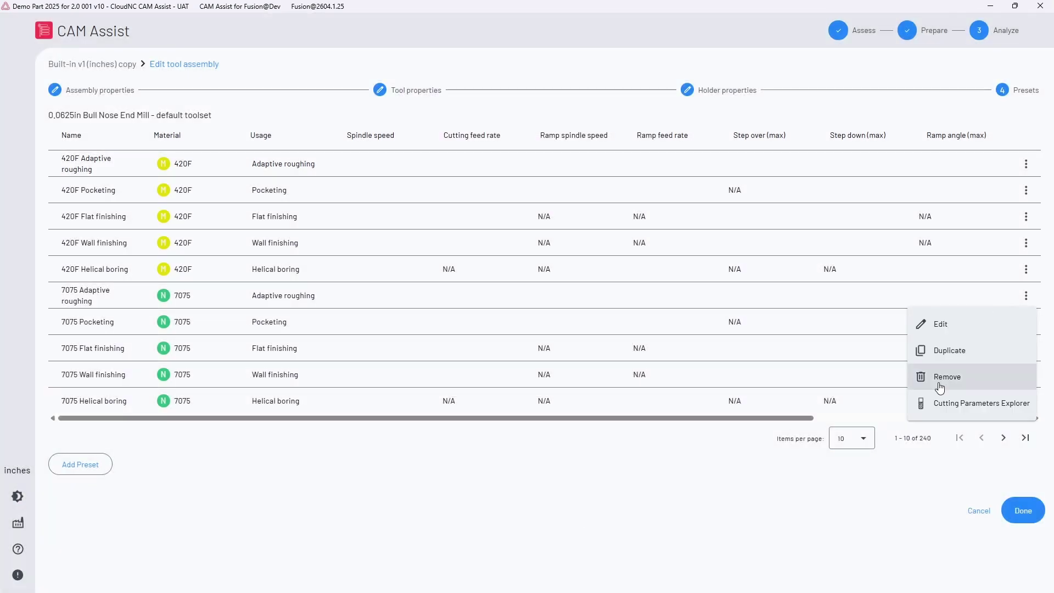
left_click(950, 406)
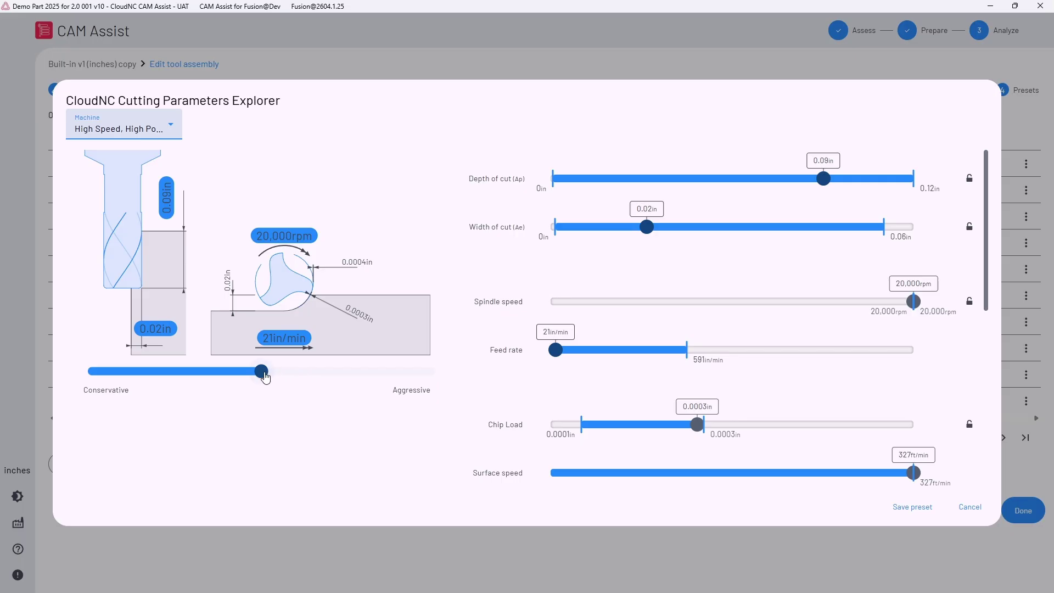
Slide the 7075 Adaptive roughing preset toward Aggressive, save it, and finish the tool assembly.
left_click_drag(261, 372, 295, 371)
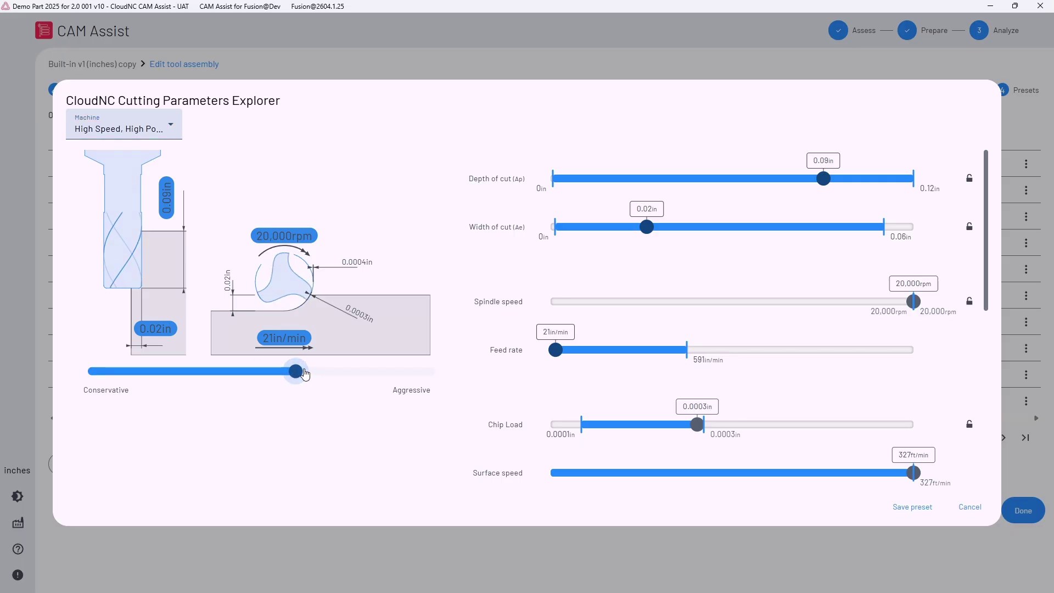
left_click(928, 506)
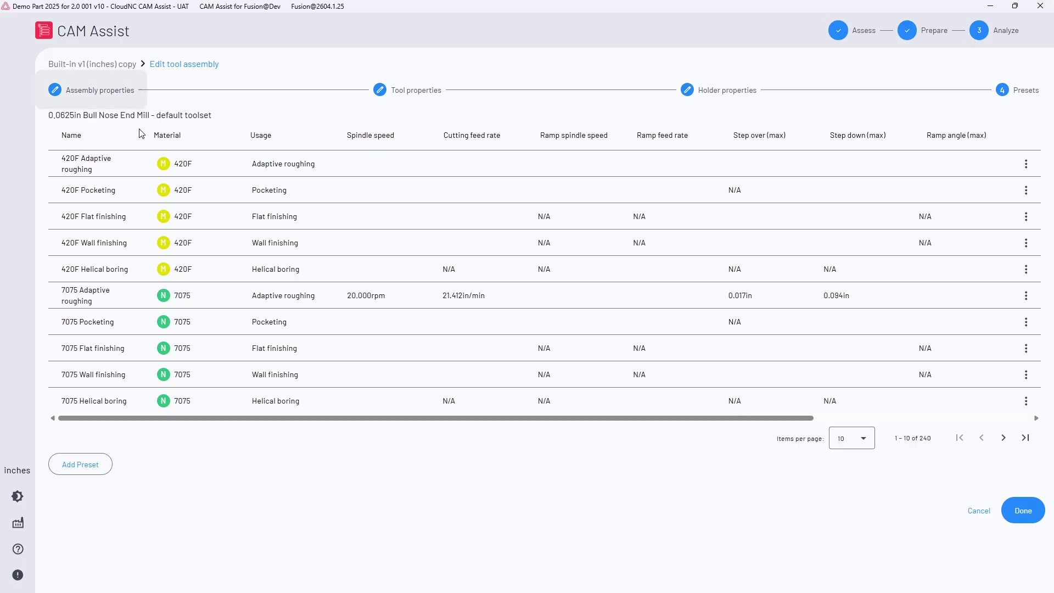
left_click(1032, 513)
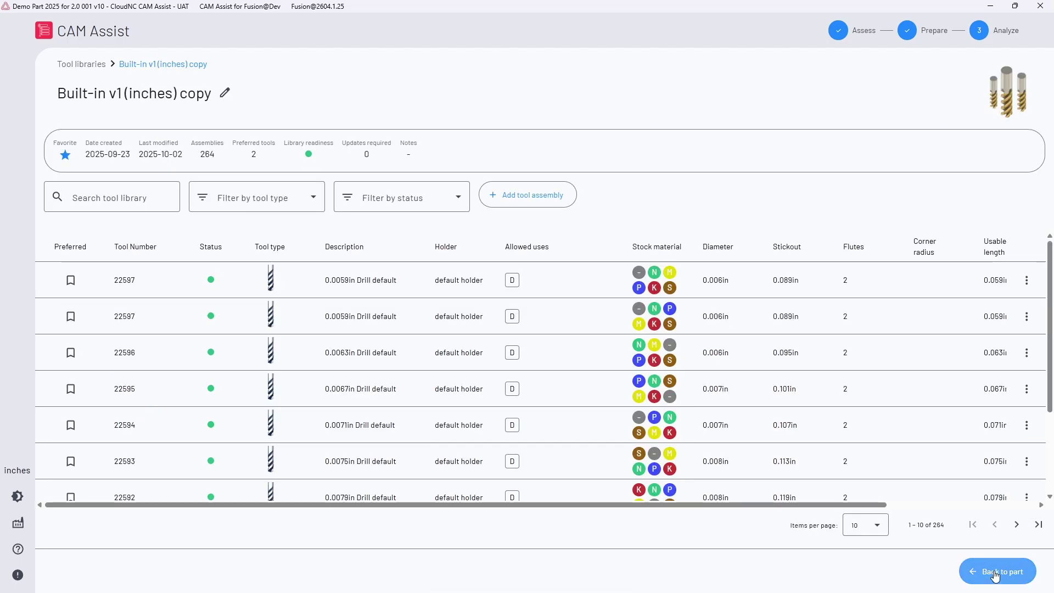
Back on Strategy analysis, inspect the part's 185 finished and 5 unfinished faces.
left_click(996, 574)
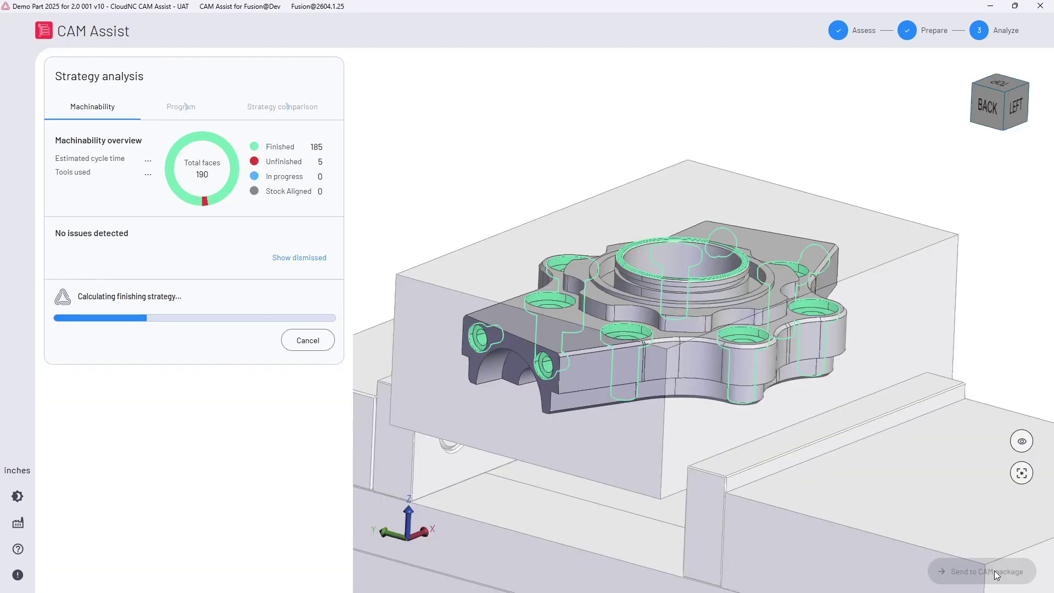
left_click(278, 148)
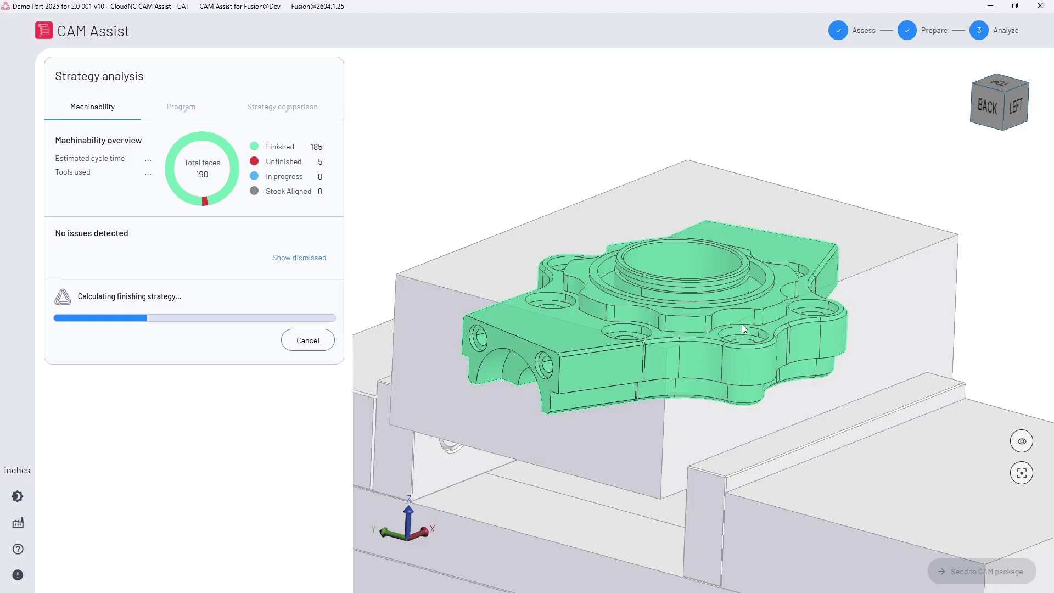
left_click(277, 162)
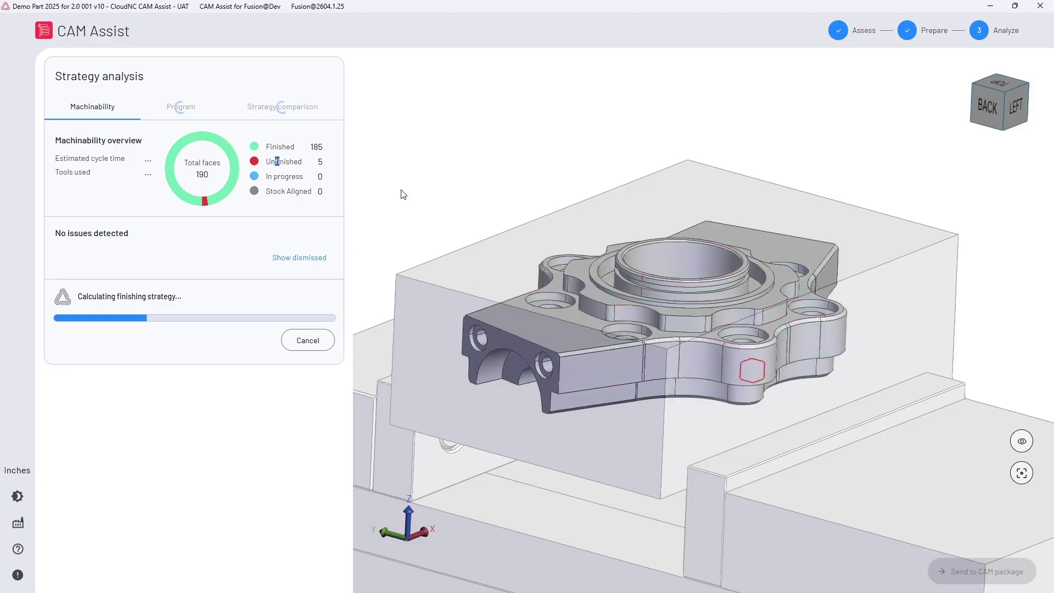
middle_click_drag(716, 401, 729, 240)
scroll(729, 532, "down", 5)
scroll(733, 521, "up", 10)
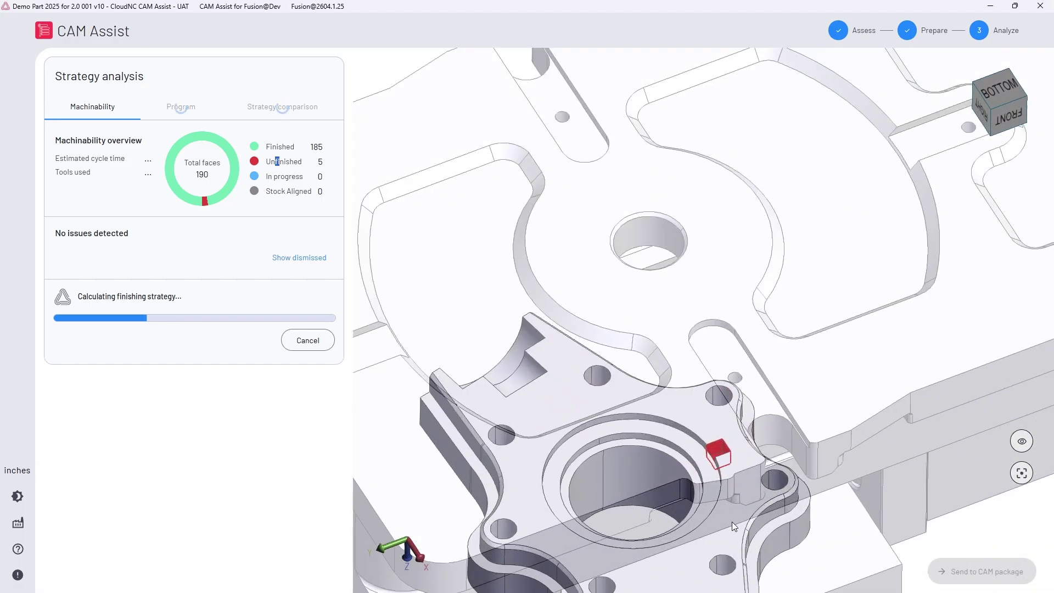
scroll(716, 427, "up", 3)
scroll(719, 431, "down", 3)
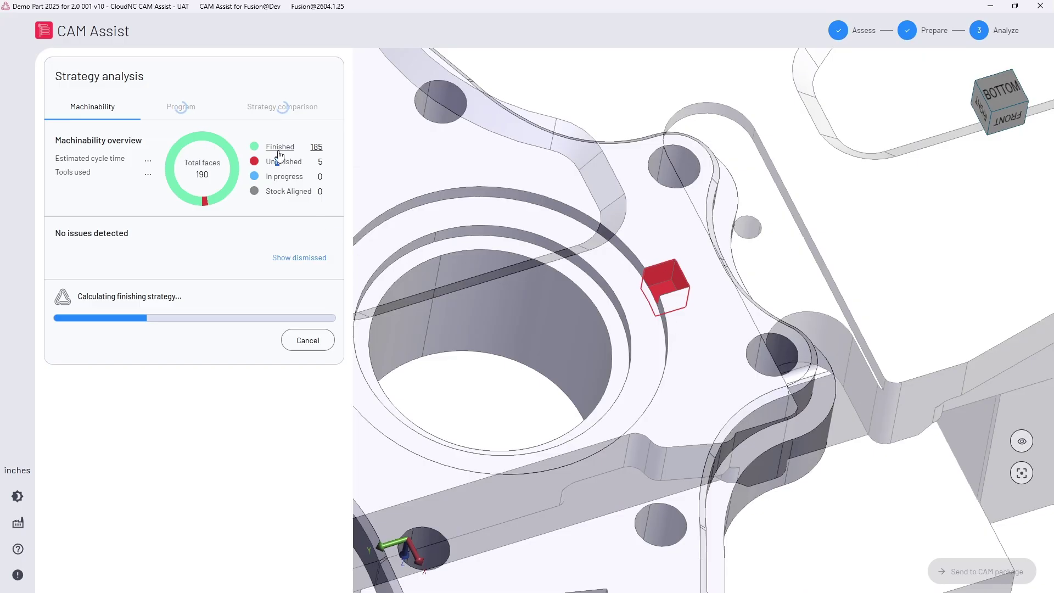
left_click(282, 151)
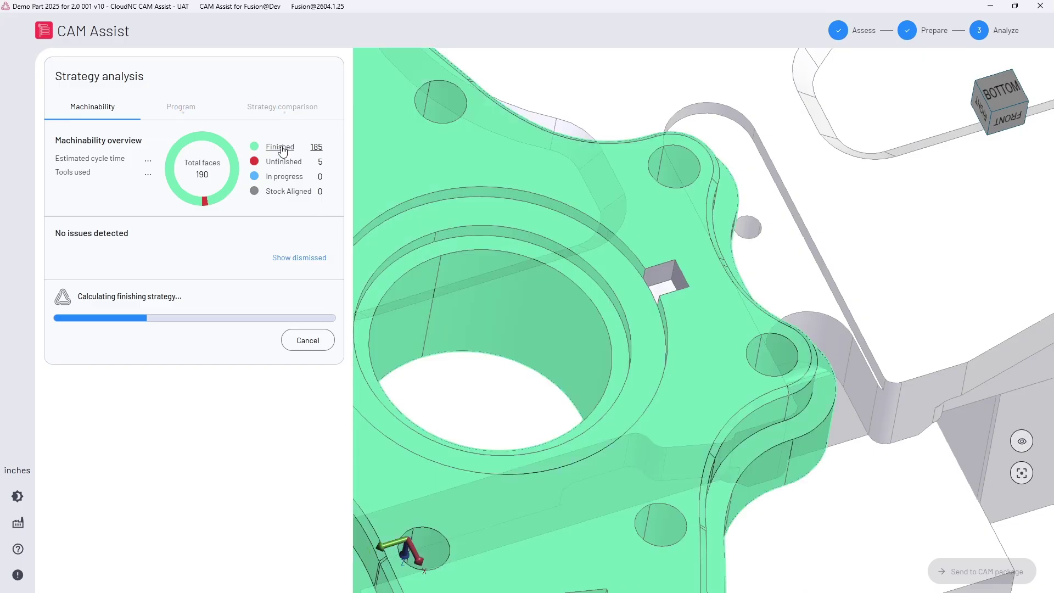
Open My Tool Libraries, cancel a new tool library, and scroll the 155-library table.
left_click(18, 525)
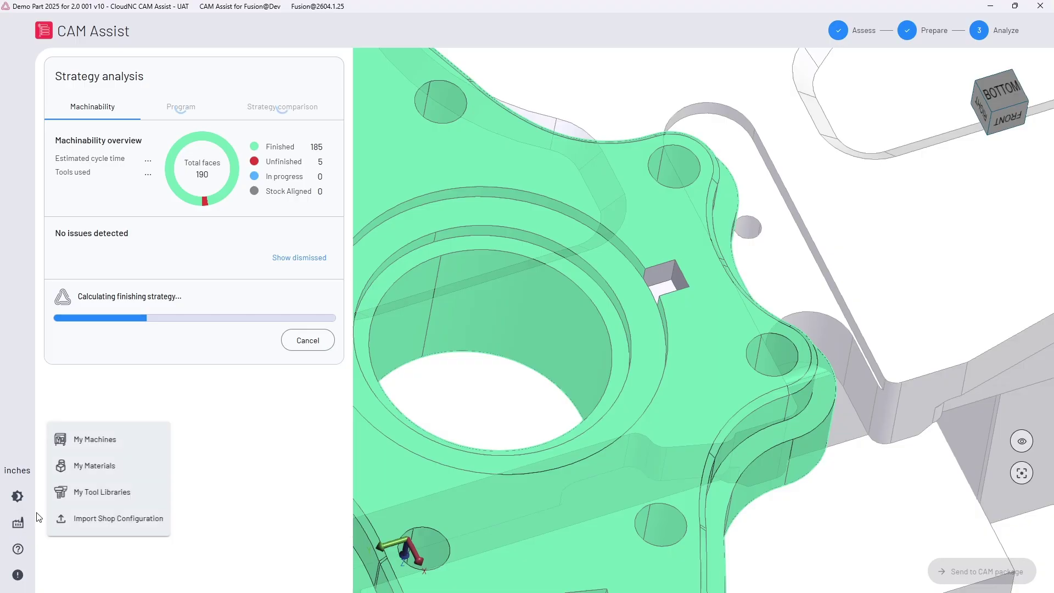
left_click(100, 493)
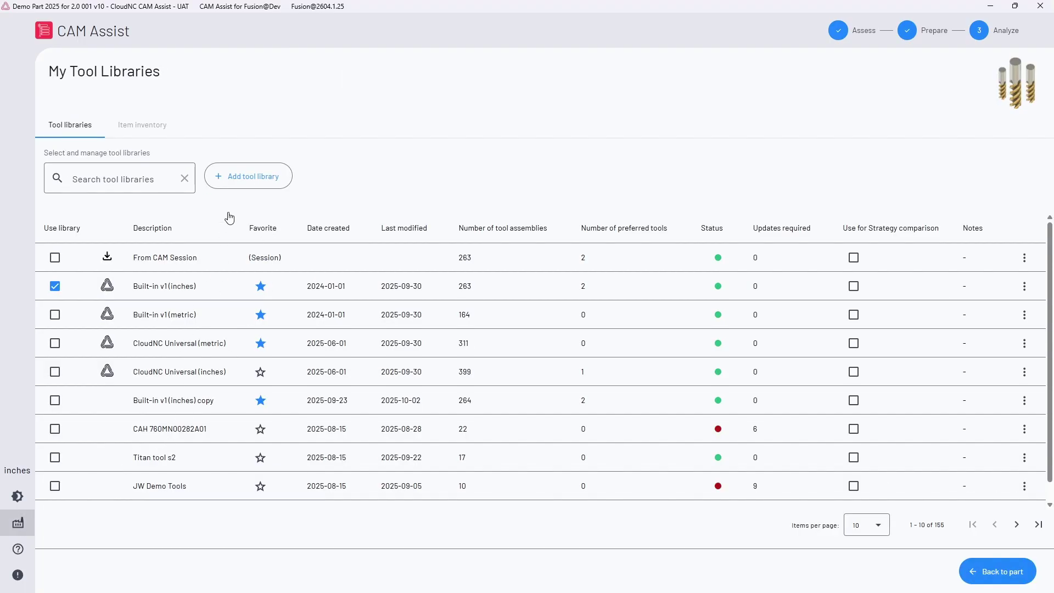
left_click(249, 176)
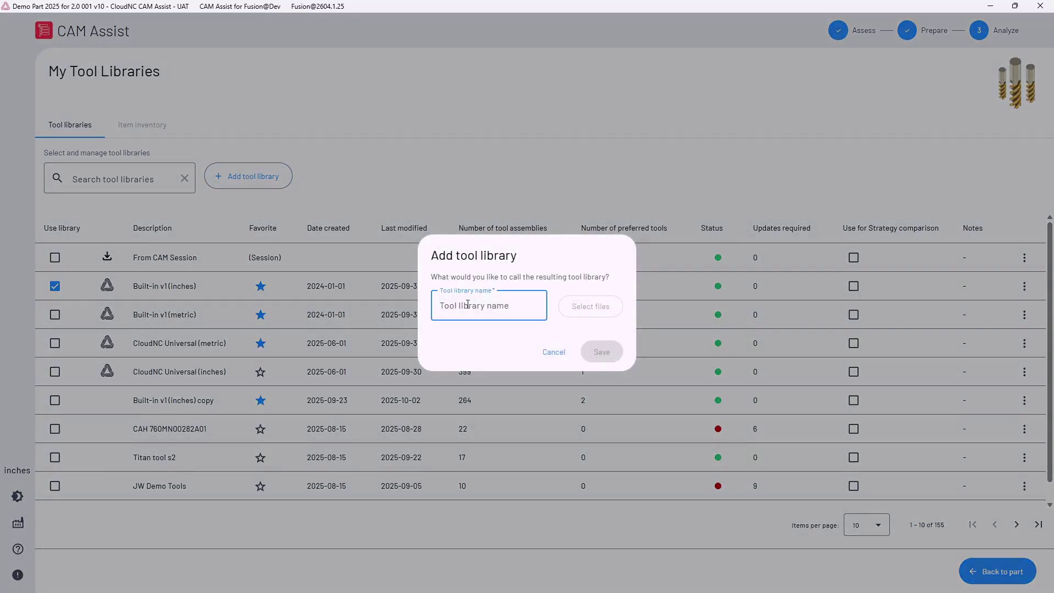
left_click(554, 353)
scroll(231, 368, "down", 1)
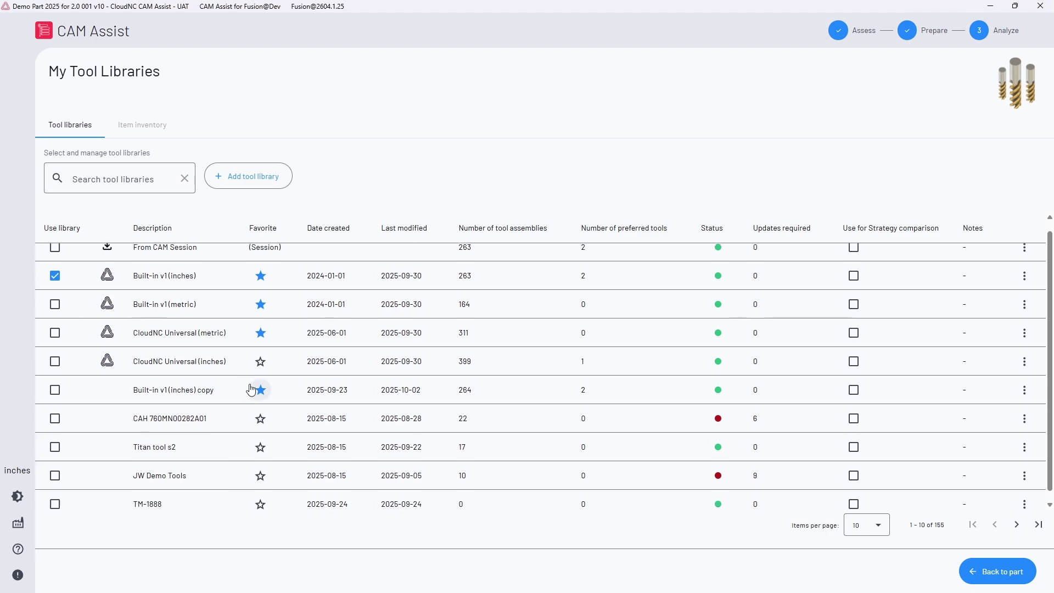
scroll(250, 389, "up", 1)
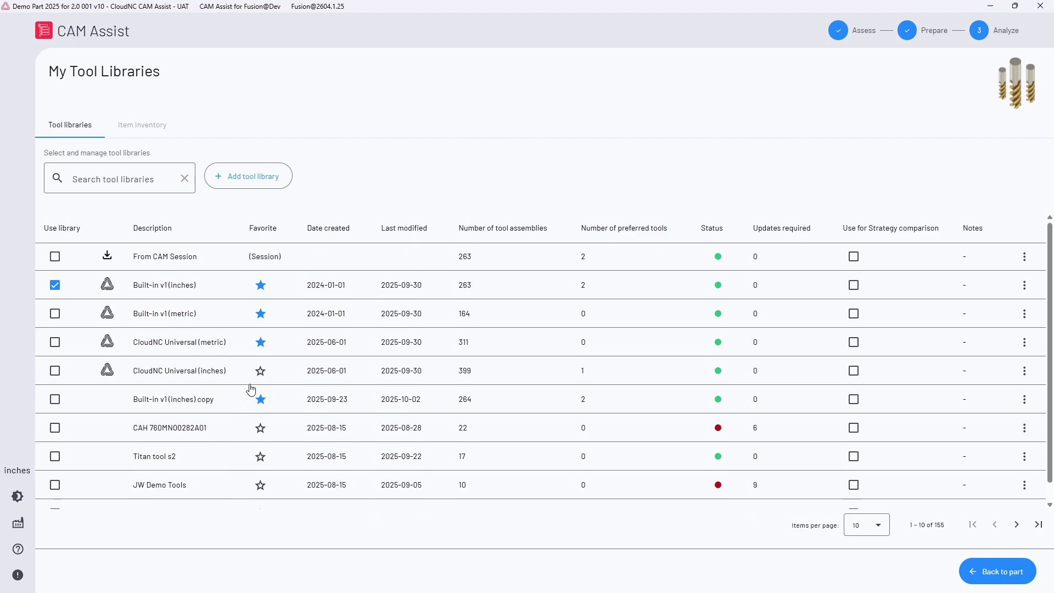
Start a shop configuration import for a new tool library named Demo Tools.
left_click(18, 524)
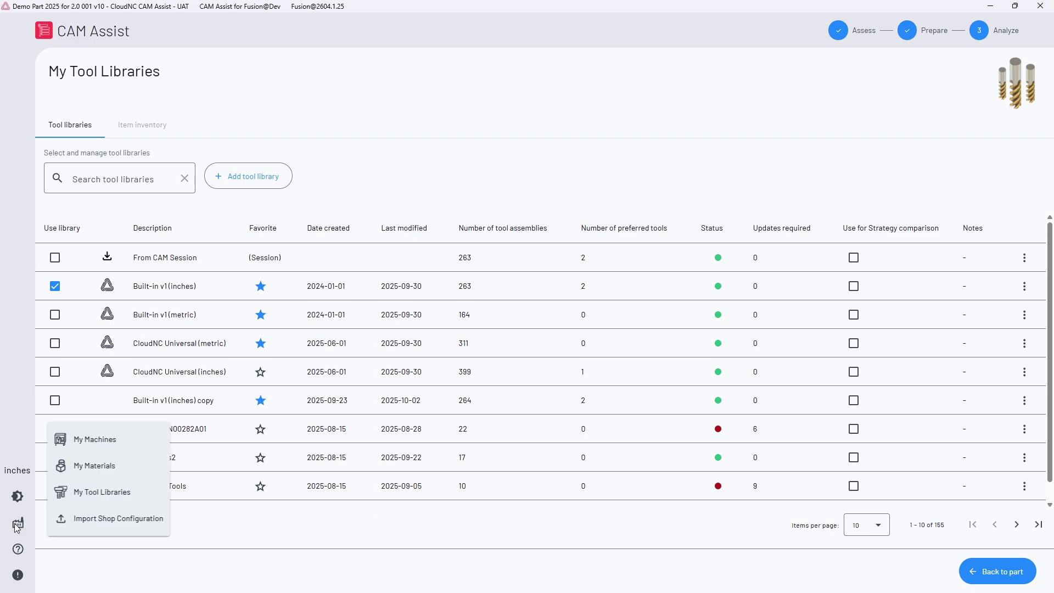
left_click(91, 522)
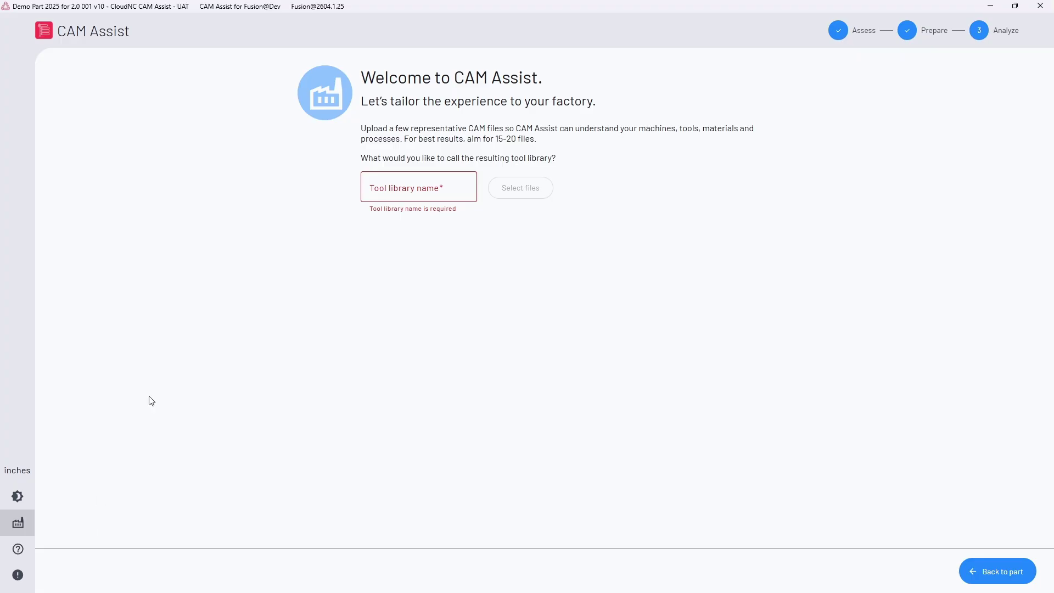
left_click(409, 187)
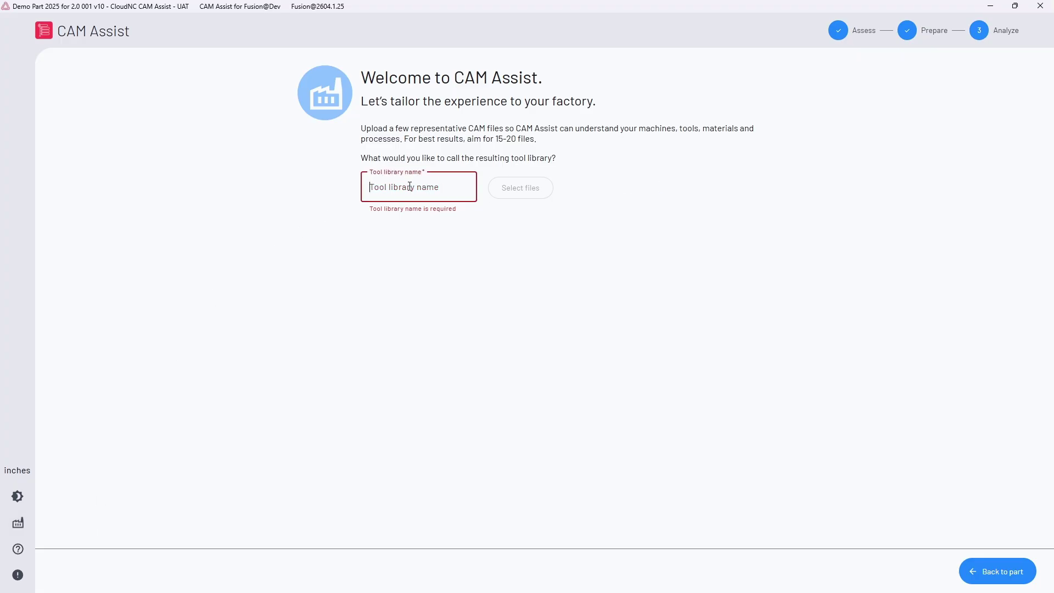
type("Demo Tools")
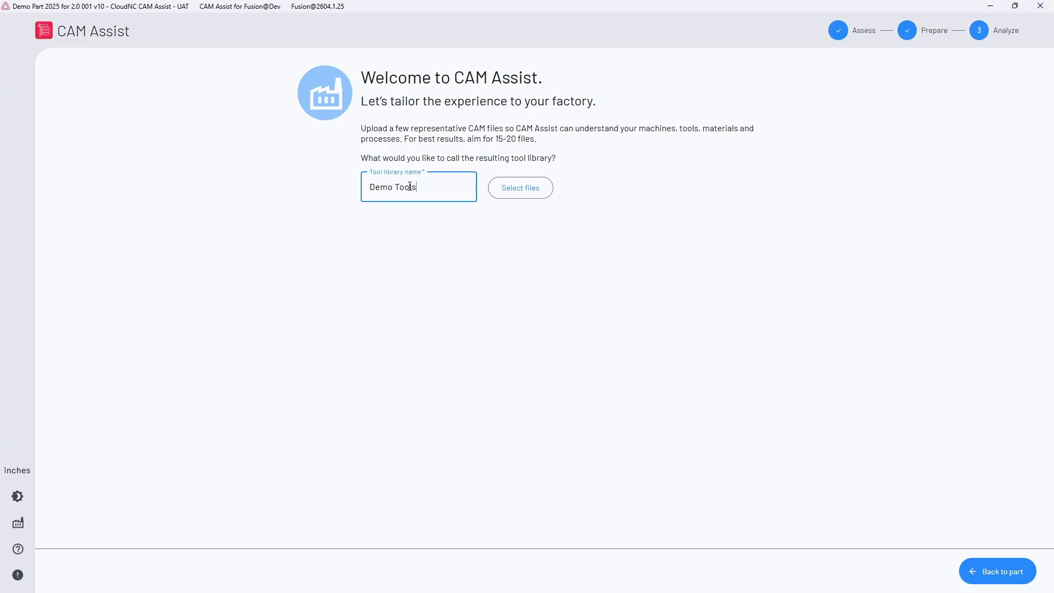
Import the 20231218 tools JSON file found by searching Downloads for *.json.
left_click(525, 189)
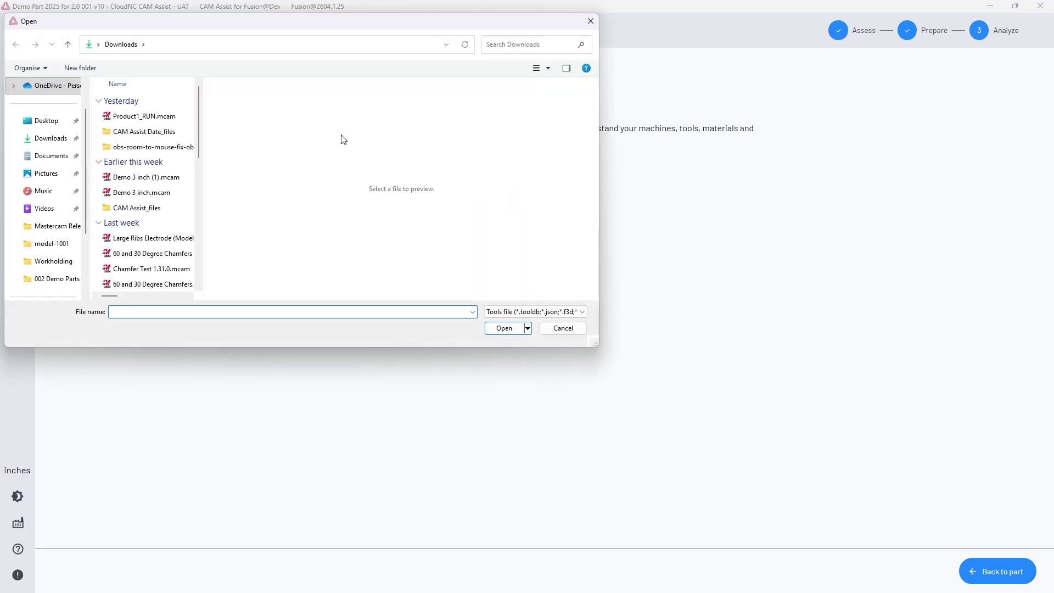
left_click(48, 138)
left_click(516, 43)
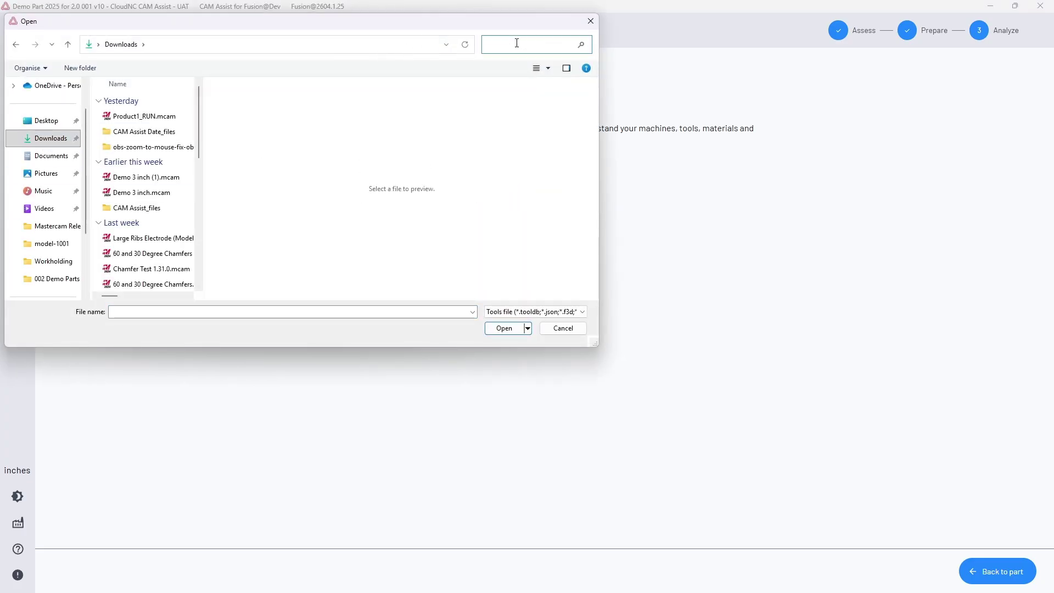
type("*.js")
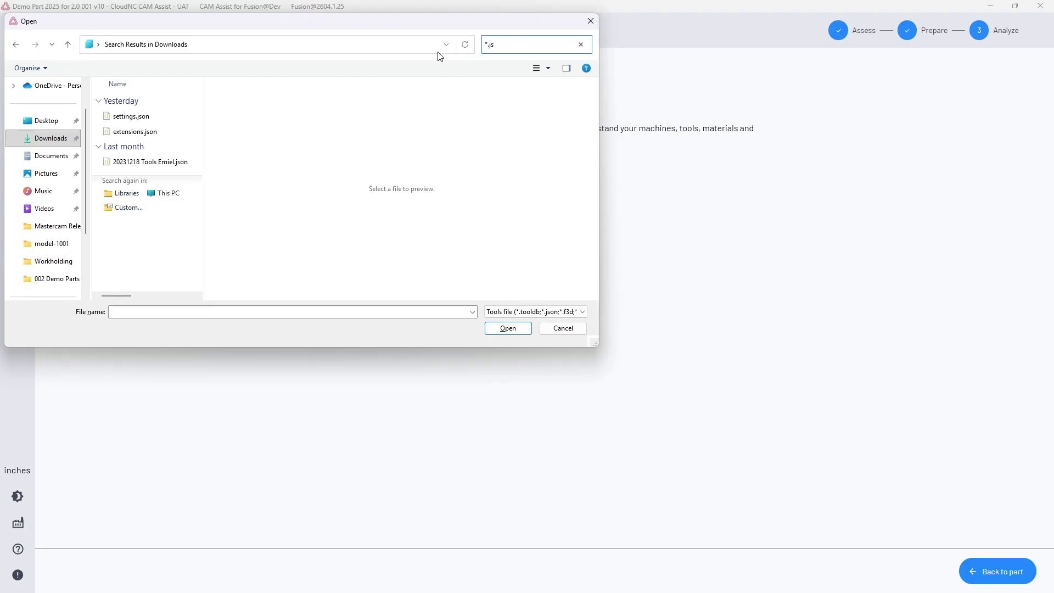
left_click(150, 161)
left_click(510, 331)
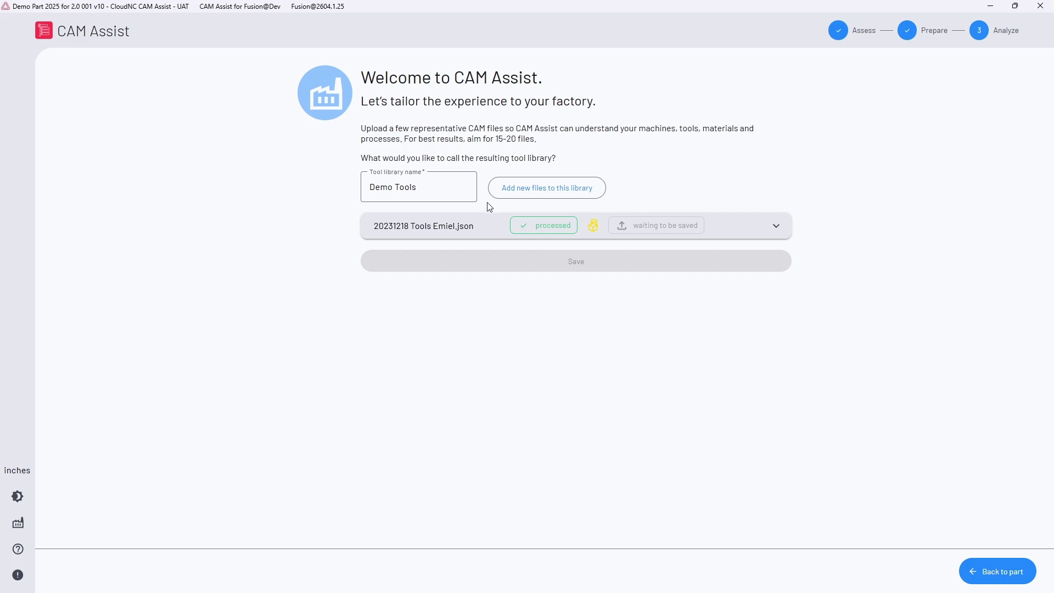
Assign the Generic Aluminium alloy material preset to the imported tools and save them to Demo Tools.
left_click(596, 225)
mouse_move(613, 328)
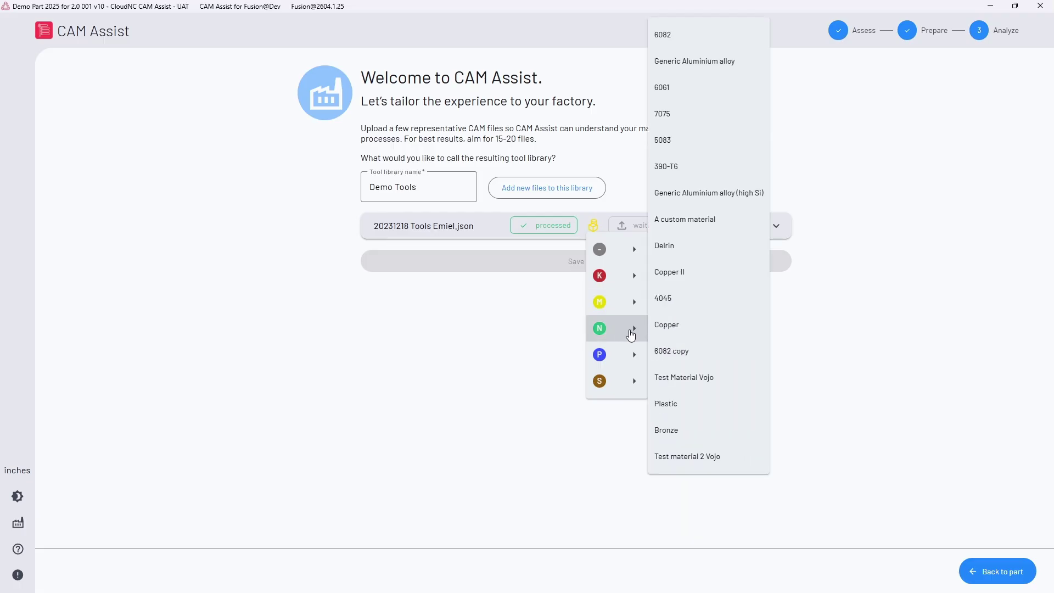
left_click(663, 67)
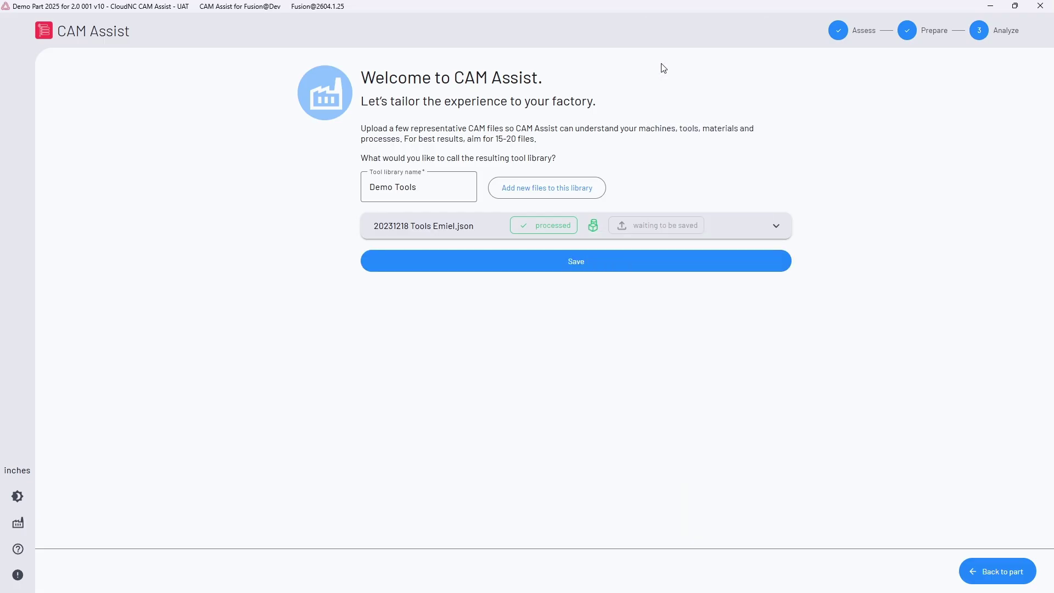
left_click(600, 263)
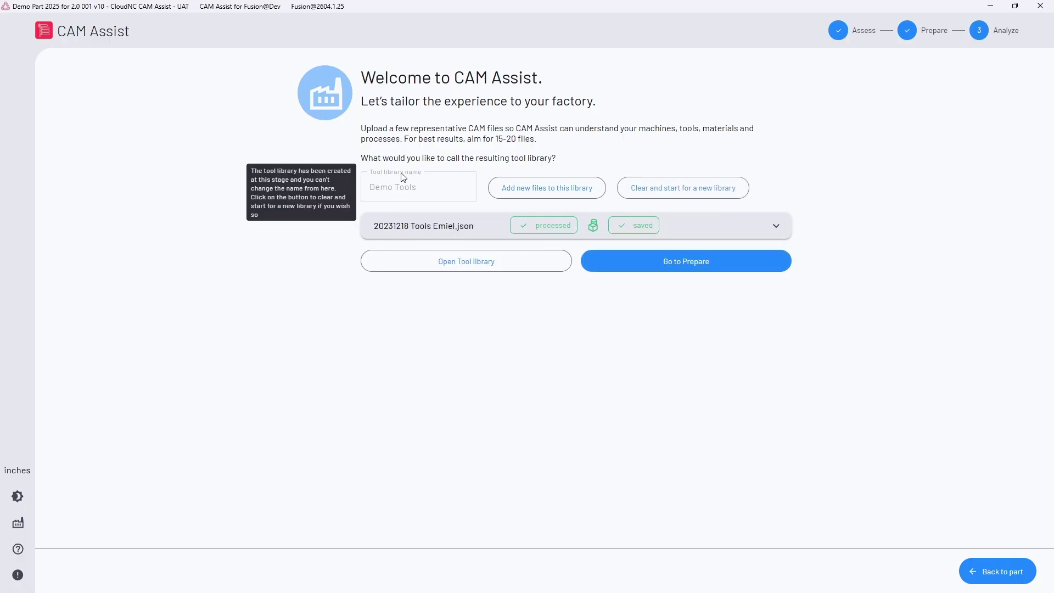
left_click(451, 267)
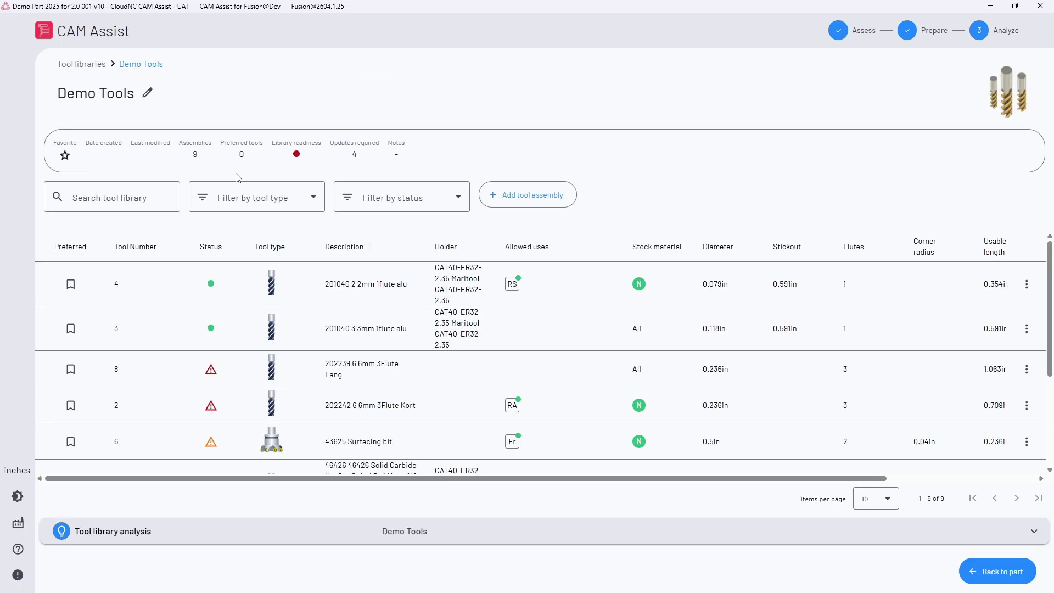
scroll(333, 346, "down", 3)
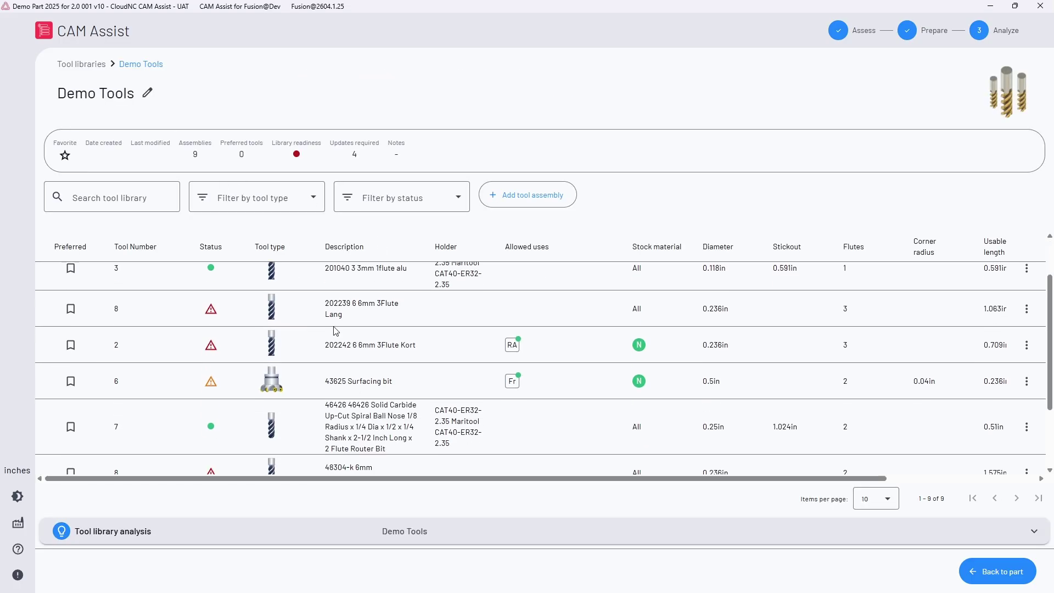
scroll(336, 344, "up", 3)
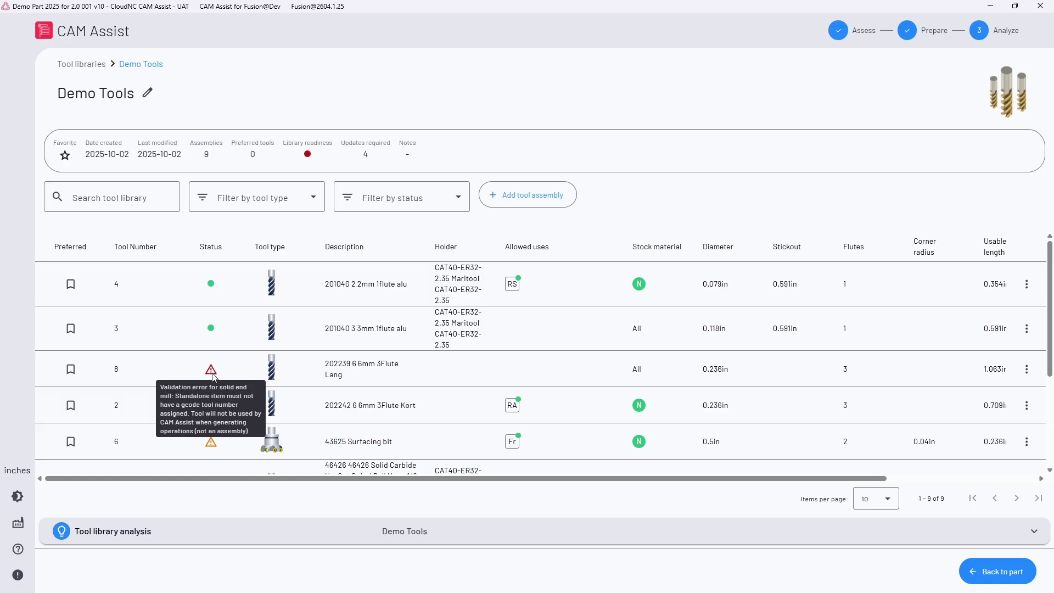
mouse_move(213, 446)
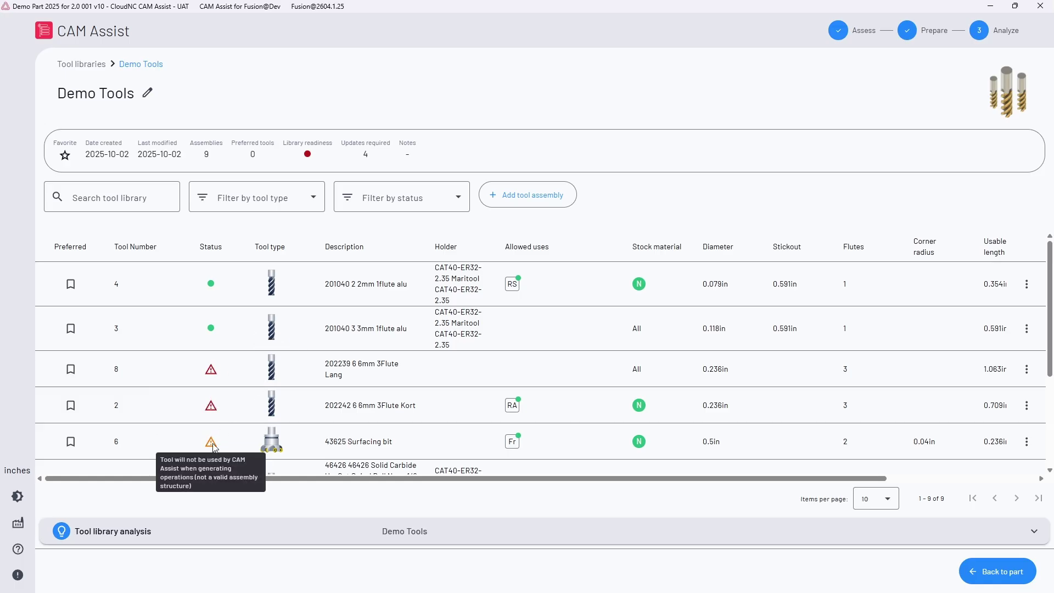
Return to the part's strategy analysis, list the Program operations, and fit the part in view.
left_click(999, 573)
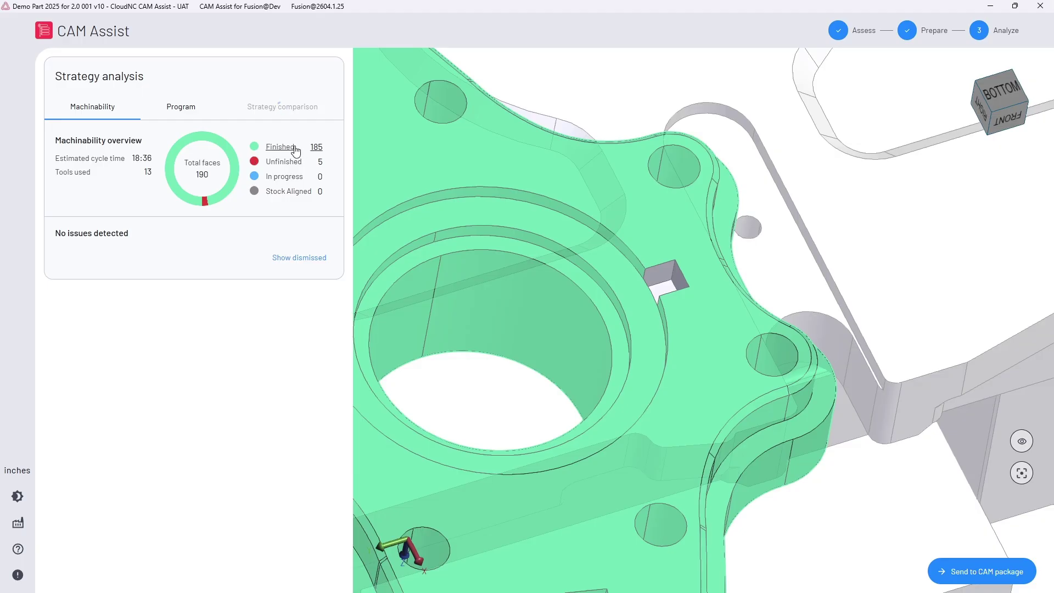
left_click(182, 106)
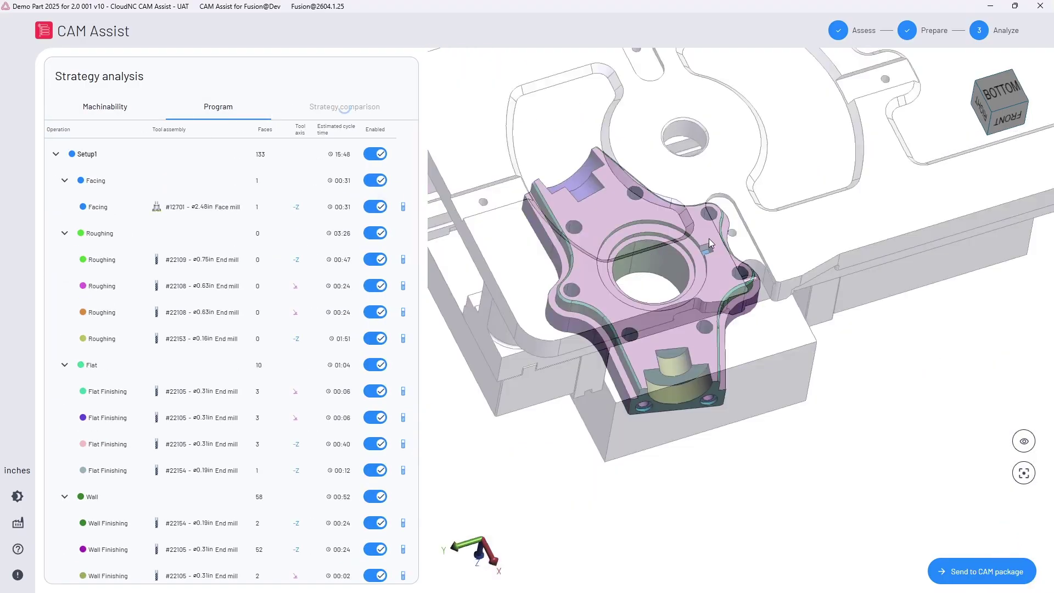
left_click(1024, 473)
left_click(988, 501)
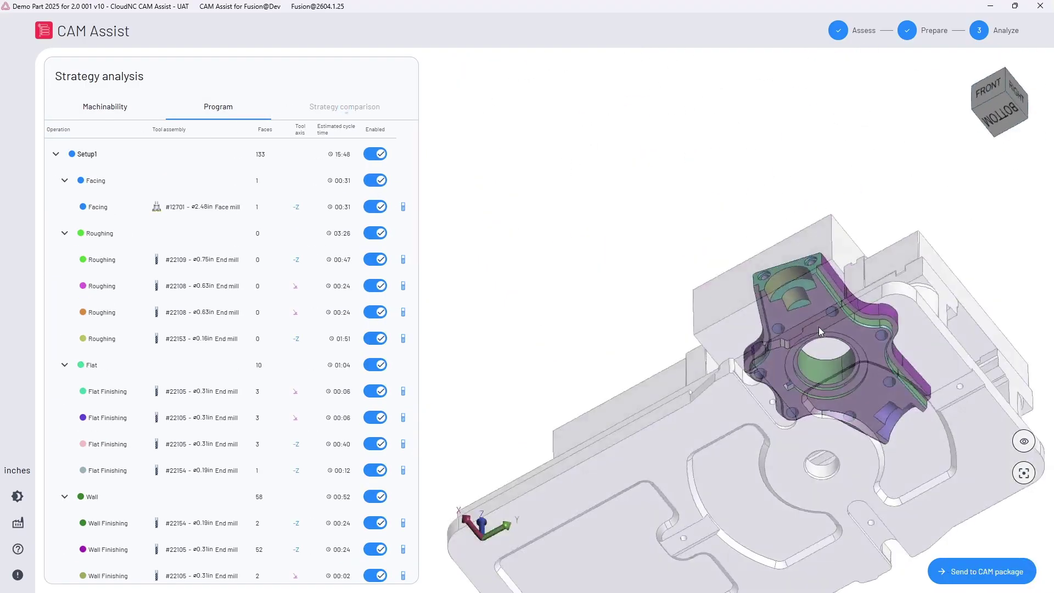
Set the stock body to Hide and orbit the part to a flatter top-down view.
left_click(1024, 441)
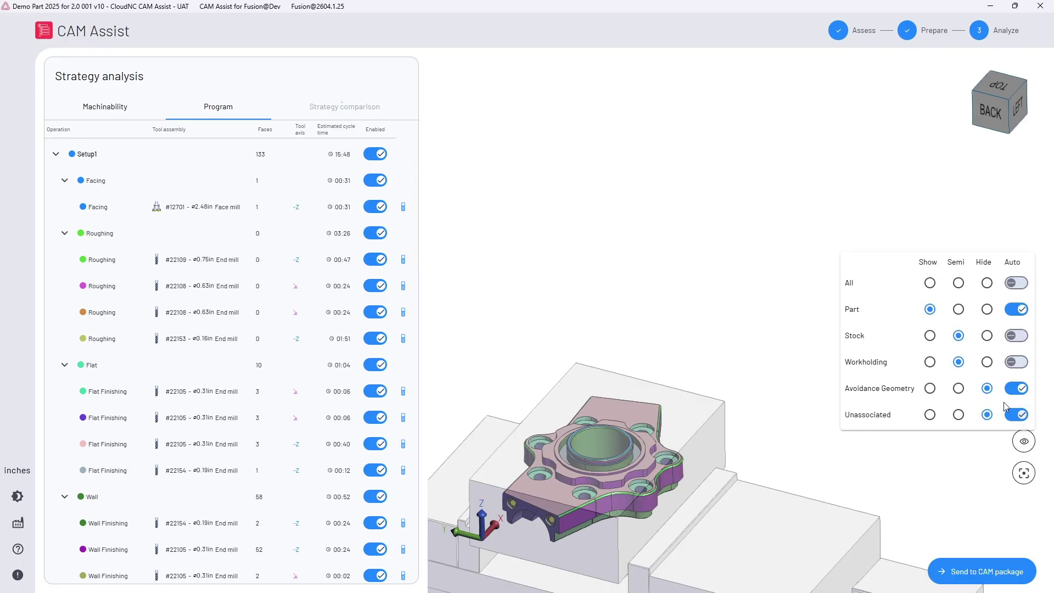
left_click(987, 337)
left_click(652, 329)
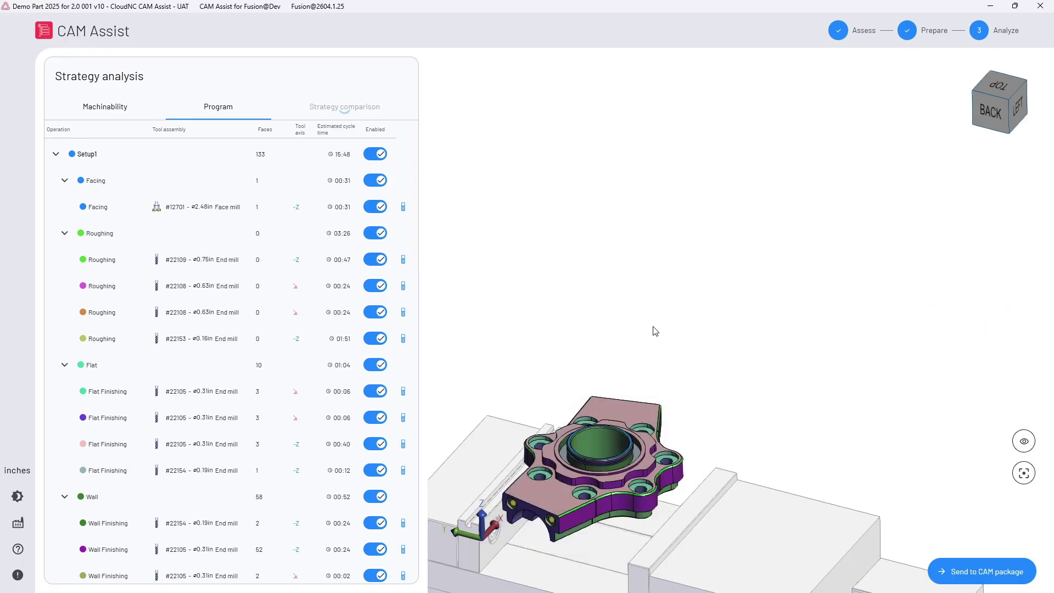
scroll(662, 357, "up", 2)
scroll(631, 412, "down", 6)
scroll(601, 494, "up", 3)
scroll(654, 384, "up", 3)
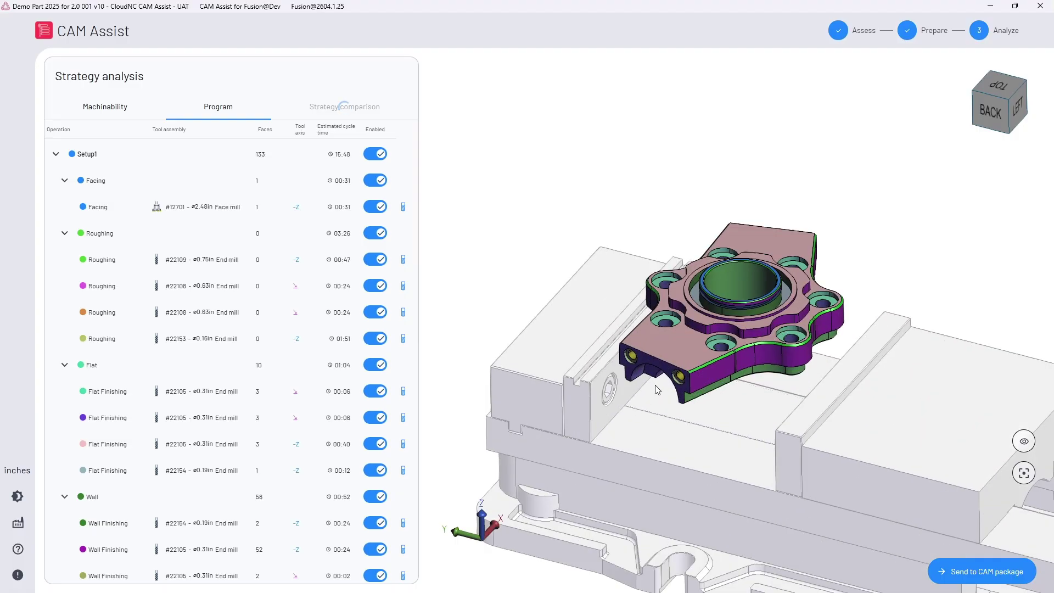
scroll(687, 348, "up", 2)
scroll(713, 318, "up", 2)
left_click_drag(714, 318, 567, 316)
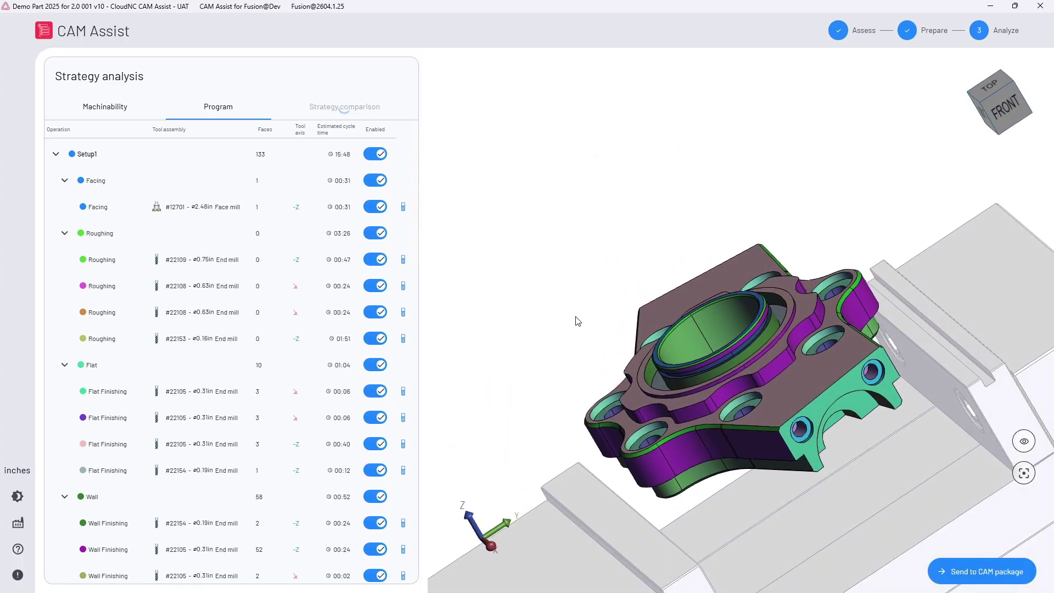
scroll(740, 384, "up", 5)
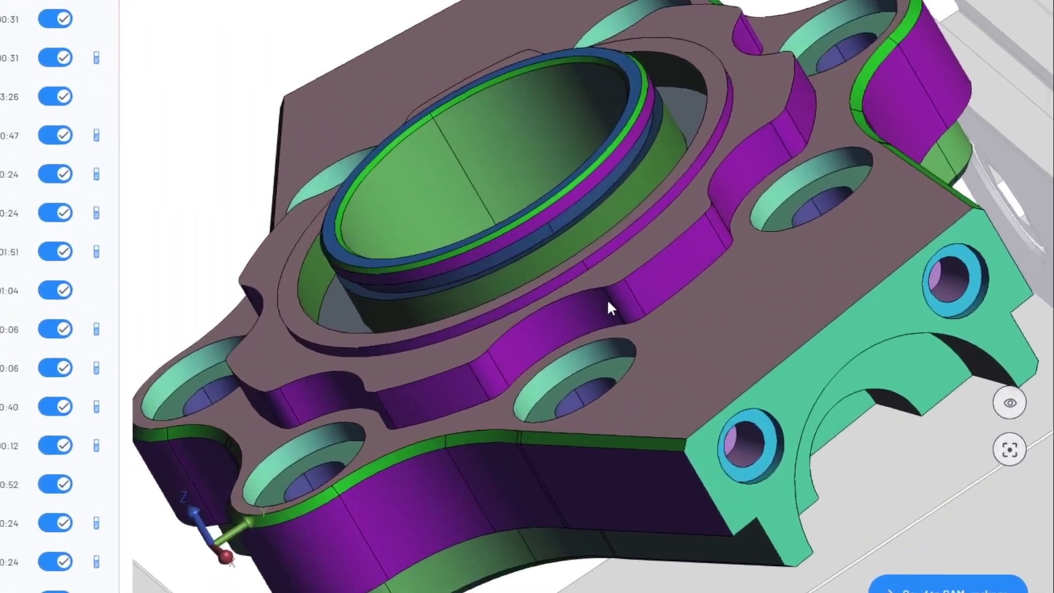
scroll(583, 306, "down", 4)
left_click_drag(548, 294, 611, 290)
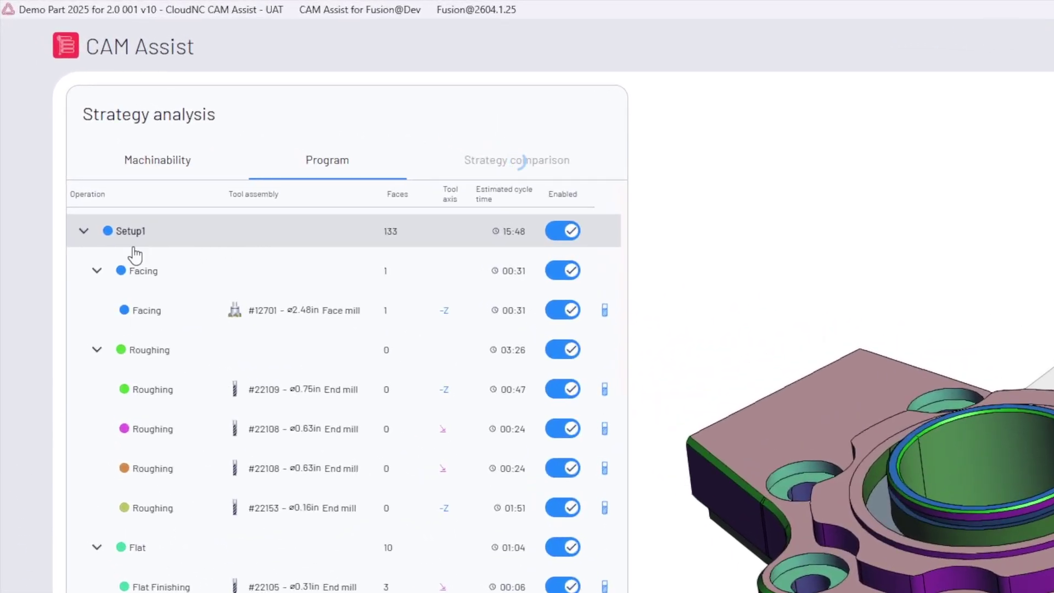
Collapse both setups, re-expand Setup1, and highlight the Facing operation's single face on the bore's top ring.
left_click(84, 232)
left_click(84, 270)
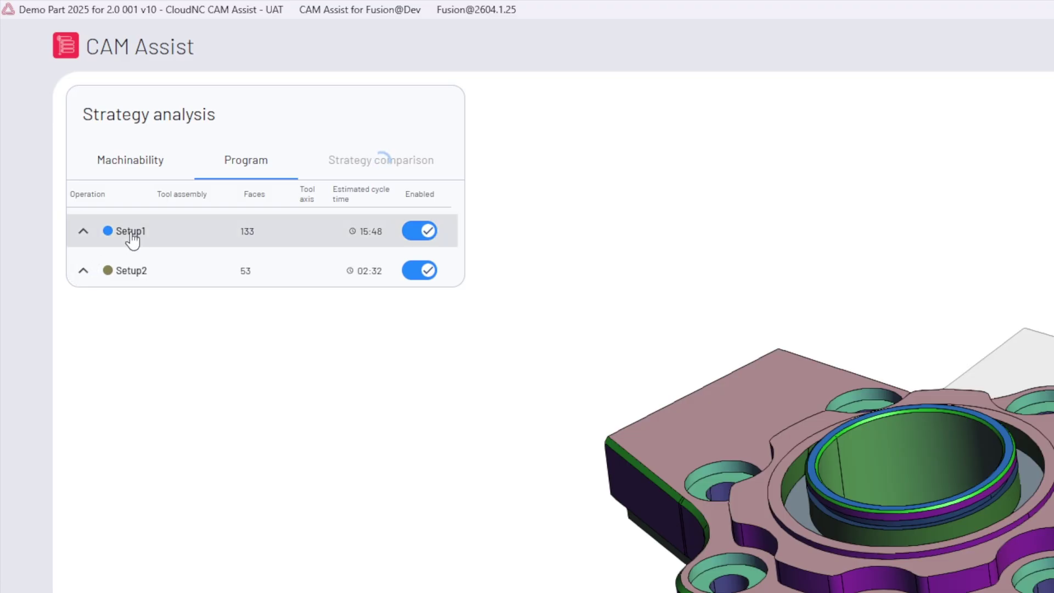
left_click(83, 235)
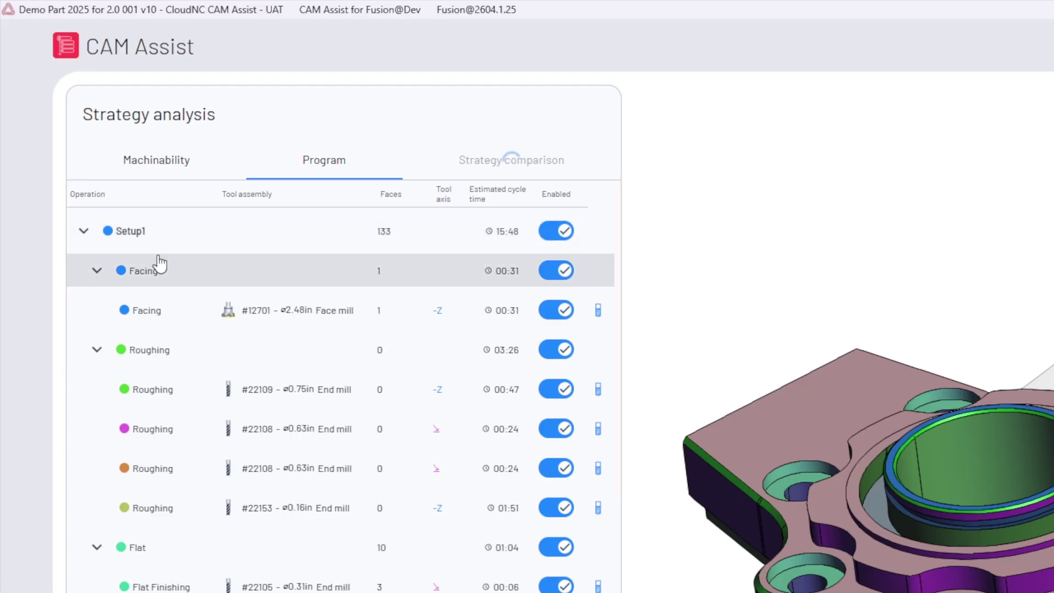
left_click(299, 317)
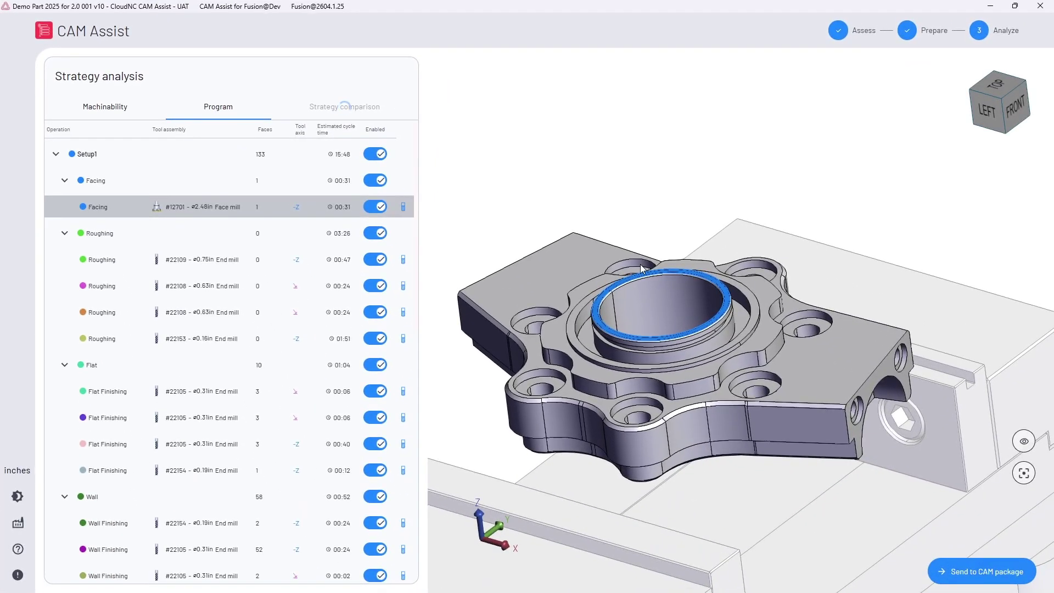
Preview the stock volume of each Setup1 Roughing operation, orbiting to inspect it from several angles.
left_click(115, 239)
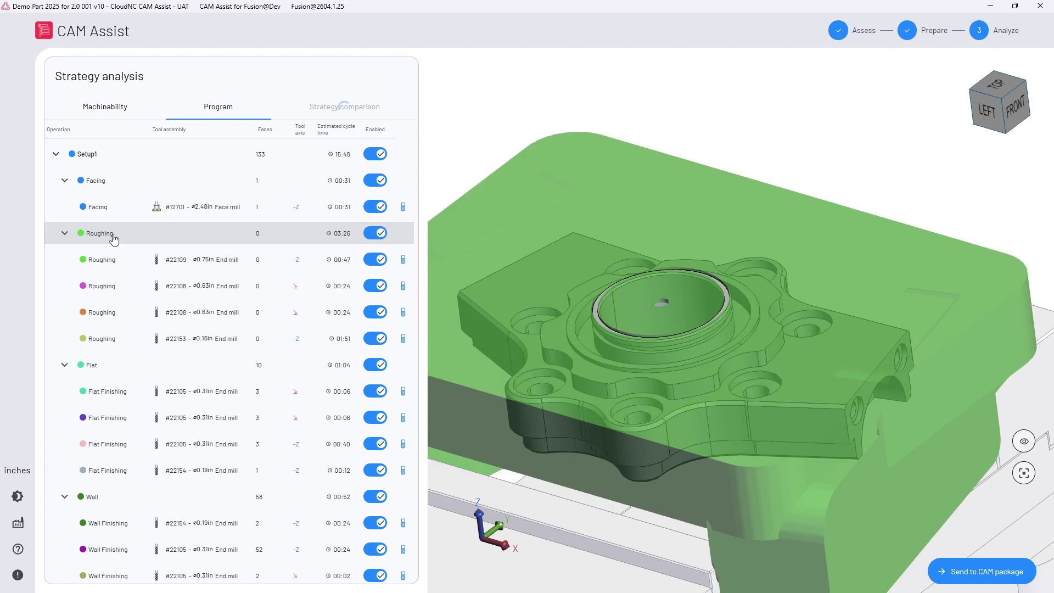
left_click(111, 261)
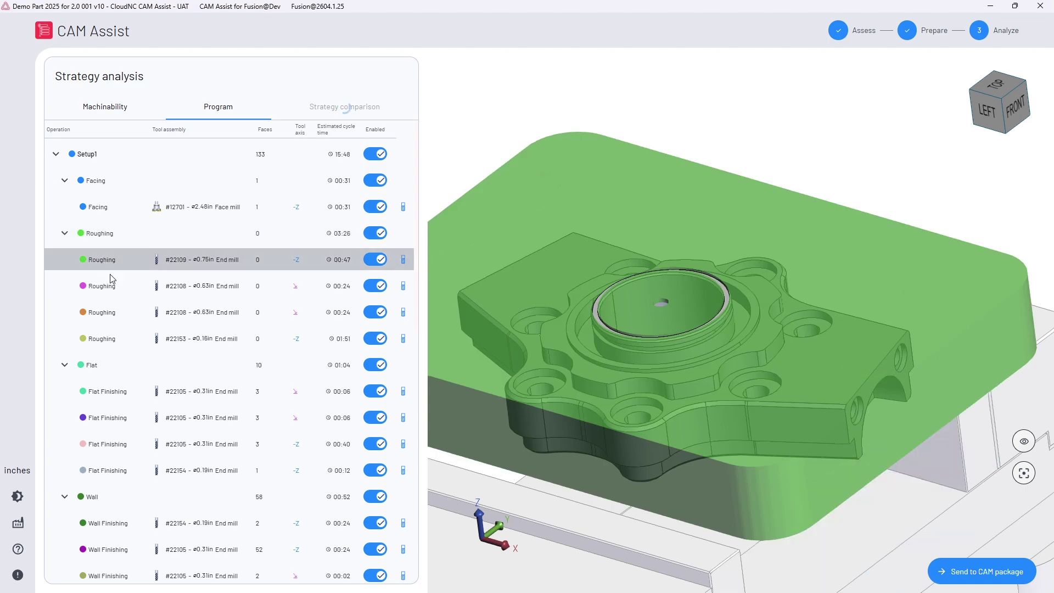
left_click(112, 287)
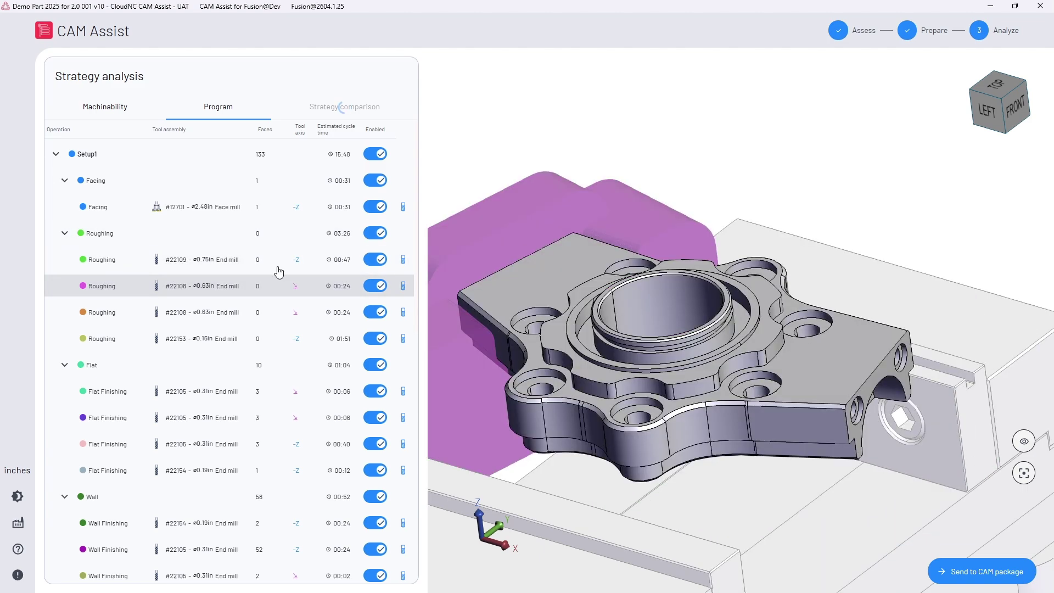
left_click_drag(604, 266, 637, 289)
left_click(188, 321)
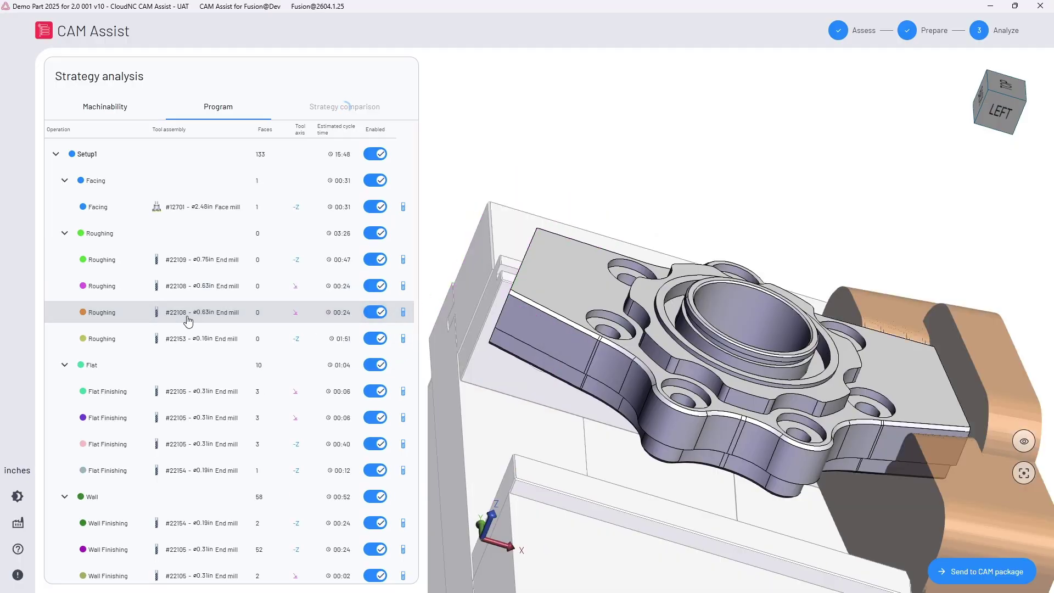
left_click_drag(560, 316, 589, 367)
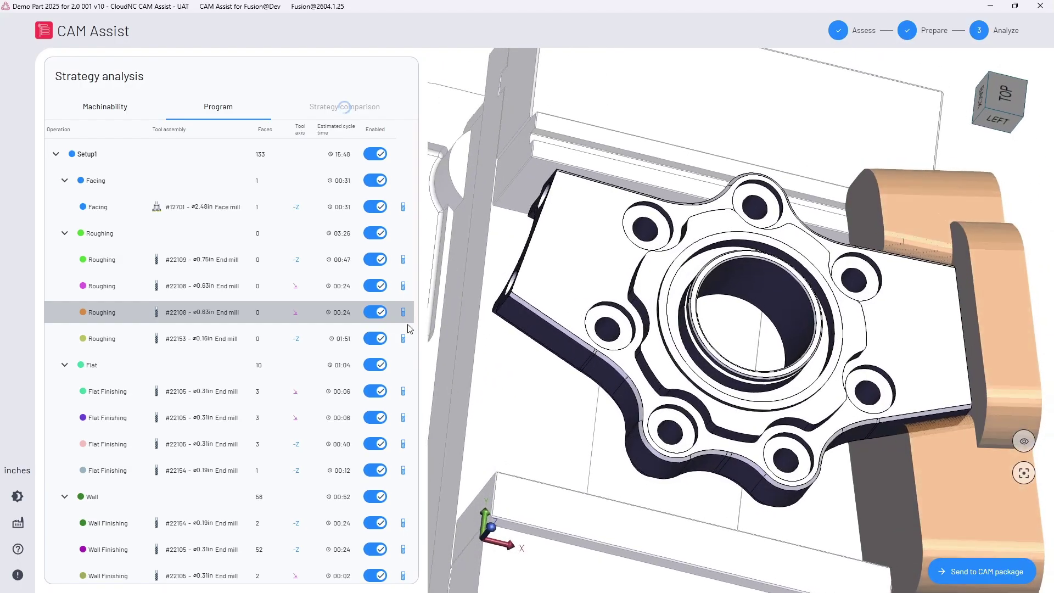
left_click(105, 348)
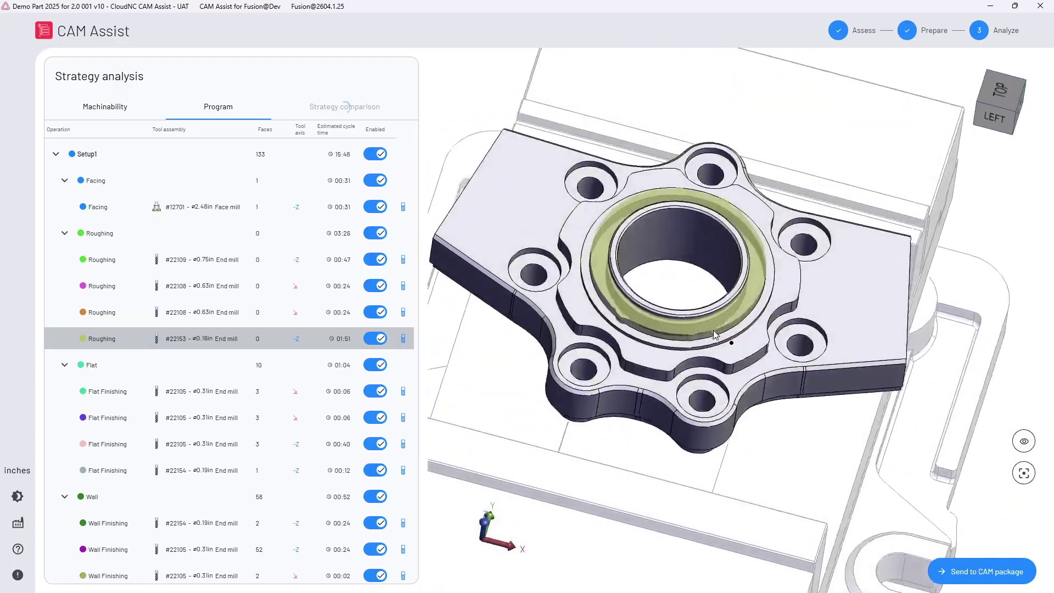
scroll(670, 305, "up", 4)
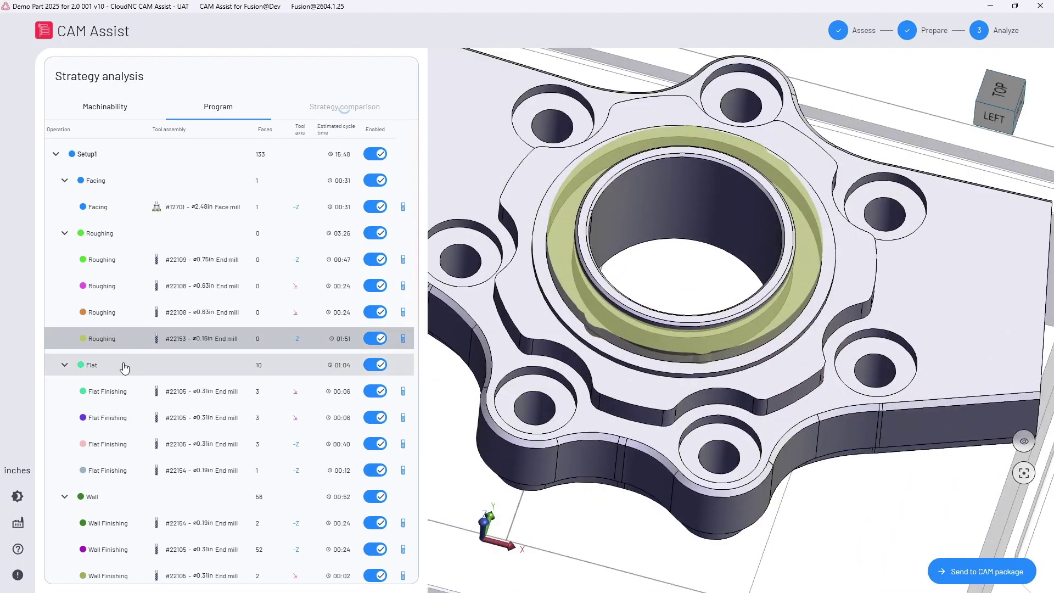
Highlight the faces of the four Flat Finishing operations and the Wall operations.
left_click(111, 375)
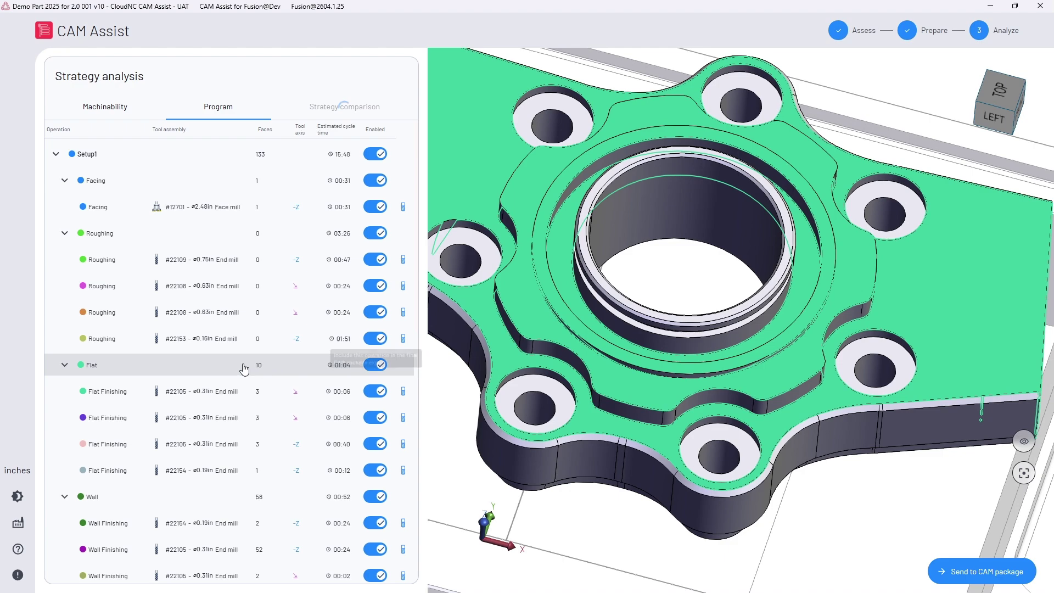
left_click(98, 401)
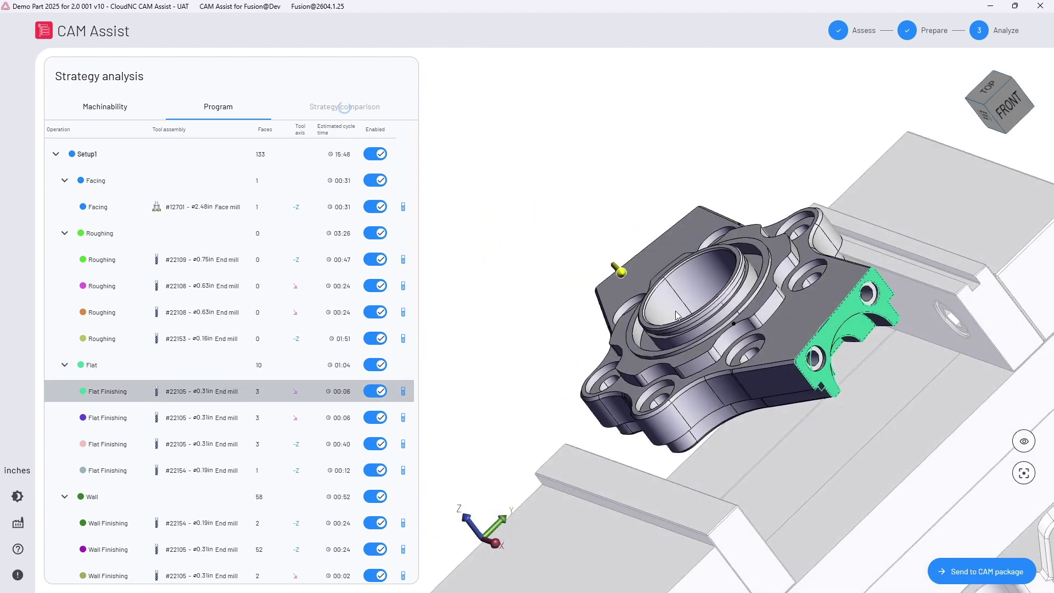
left_click(139, 418)
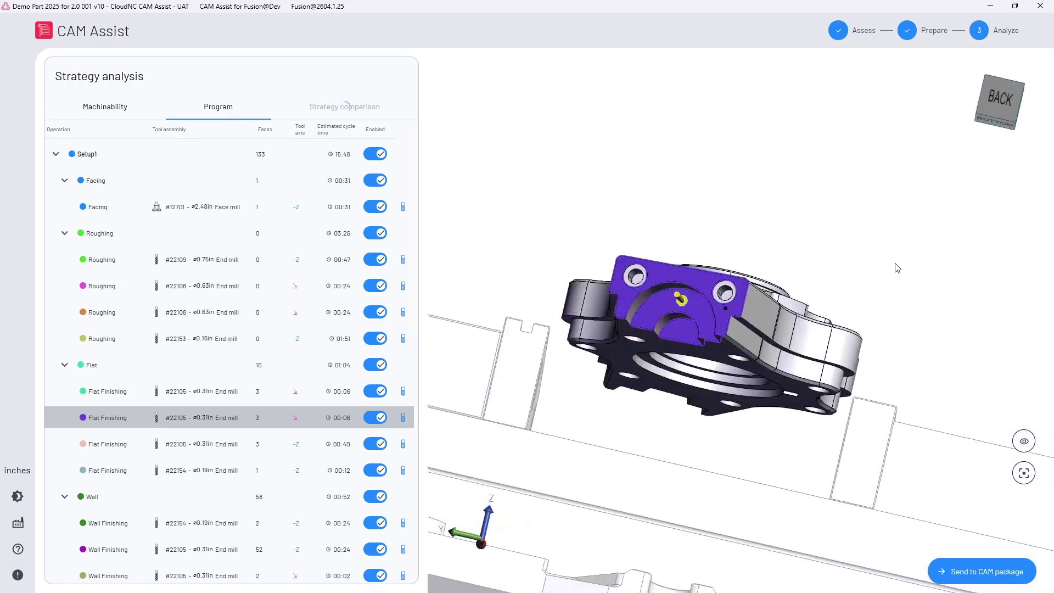
left_click(98, 446)
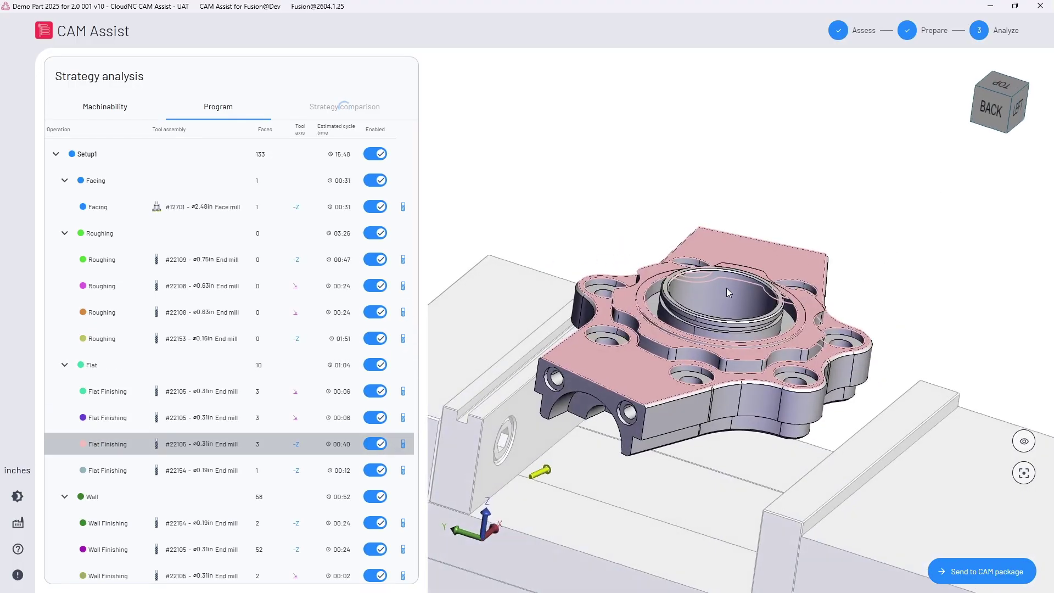
left_click(143, 471)
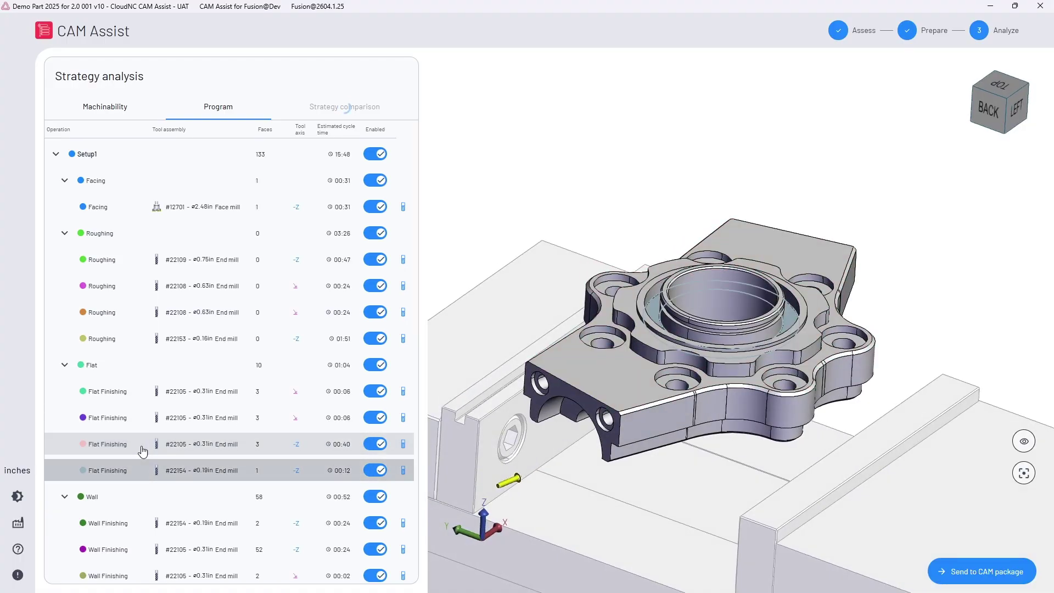
left_click(145, 497)
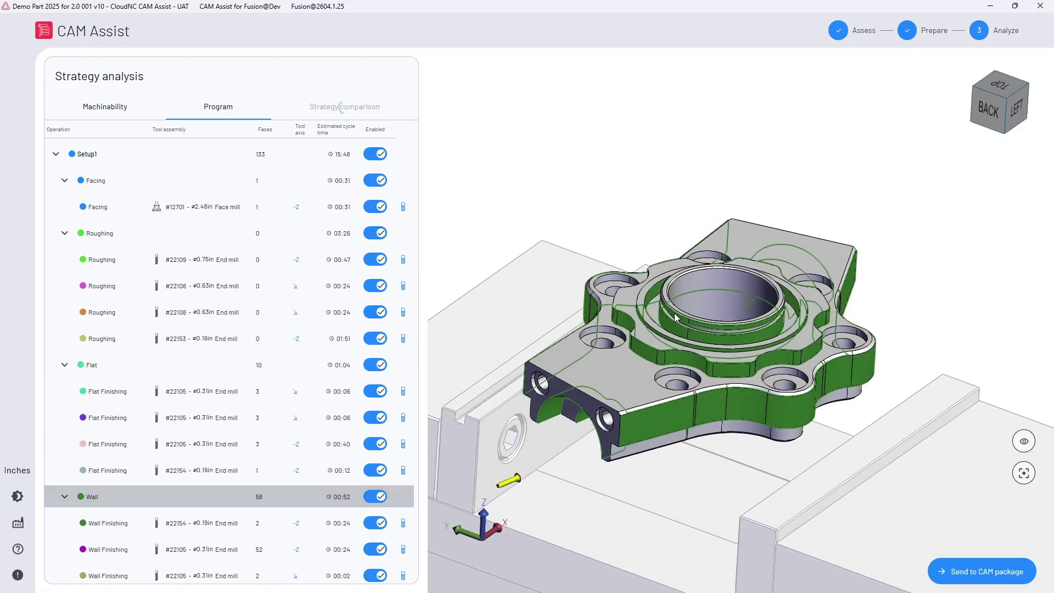
Highlight the holes covered by Holemaking and the Boring operations, then the T-slot Finishing faces.
scroll(675, 317, "down", 3)
scroll(140, 424, "down", 4)
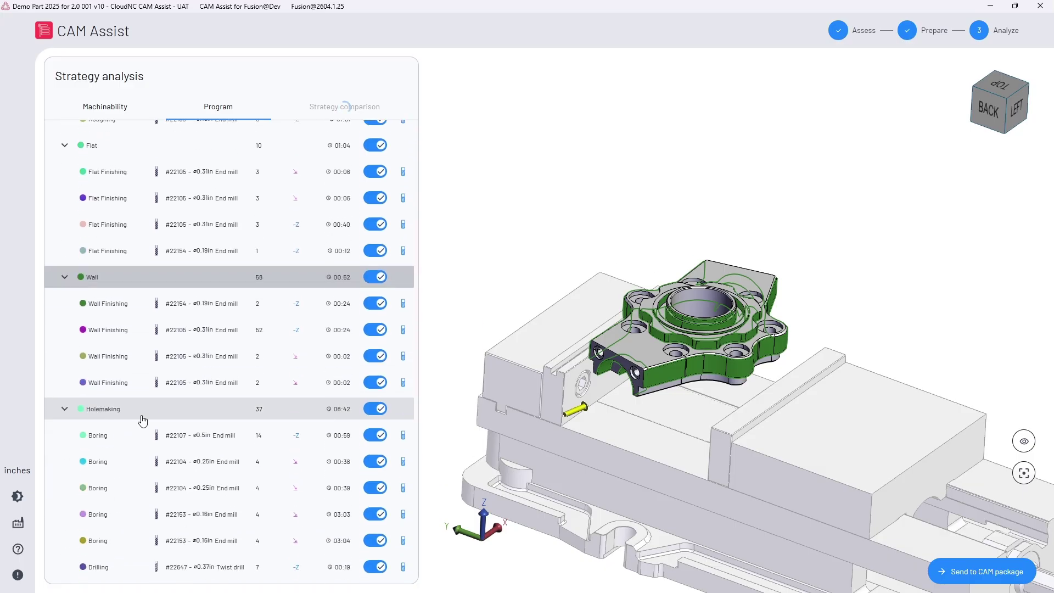
scroll(143, 420, "down", 3)
left_click(123, 253)
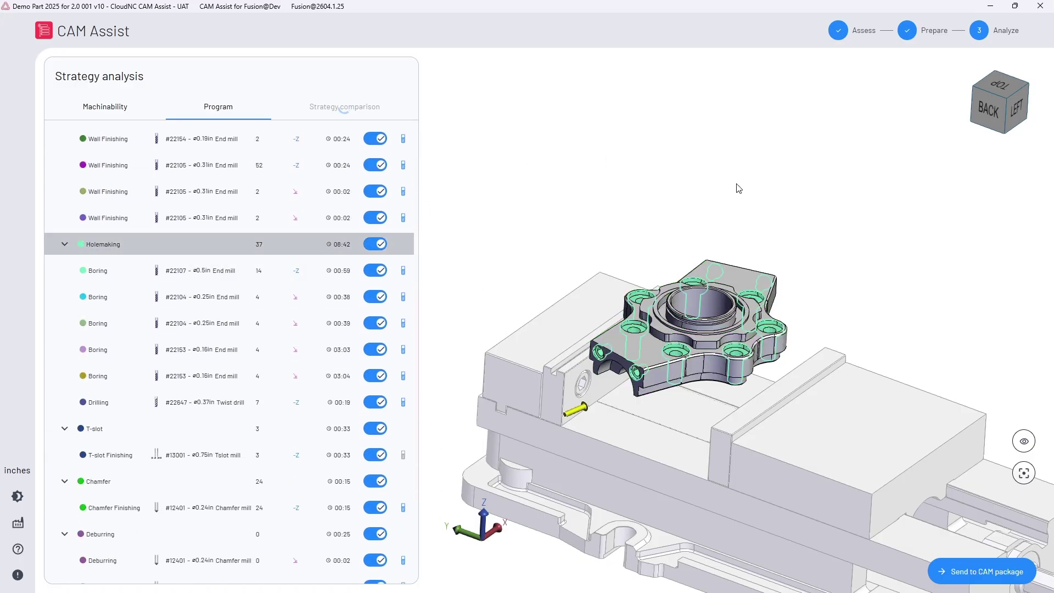
scroll(694, 306, "up", 4)
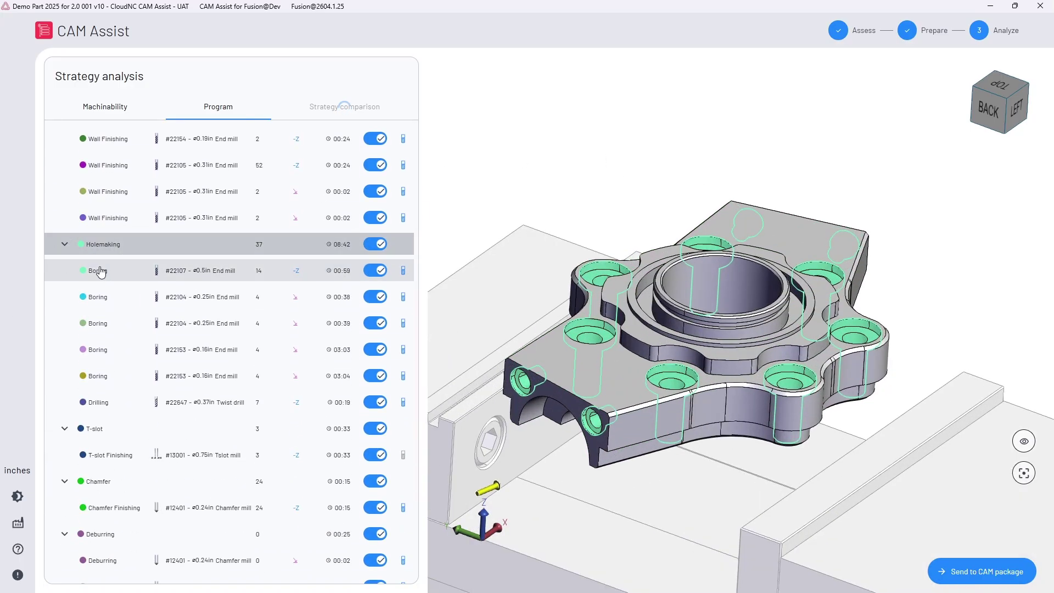
left_click(115, 301)
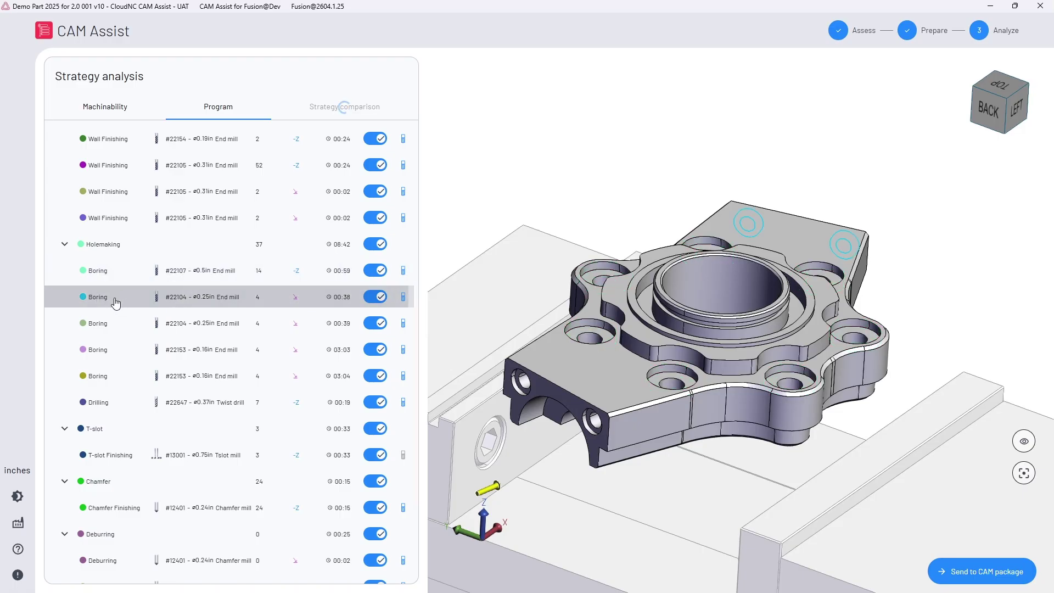
left_click(99, 330)
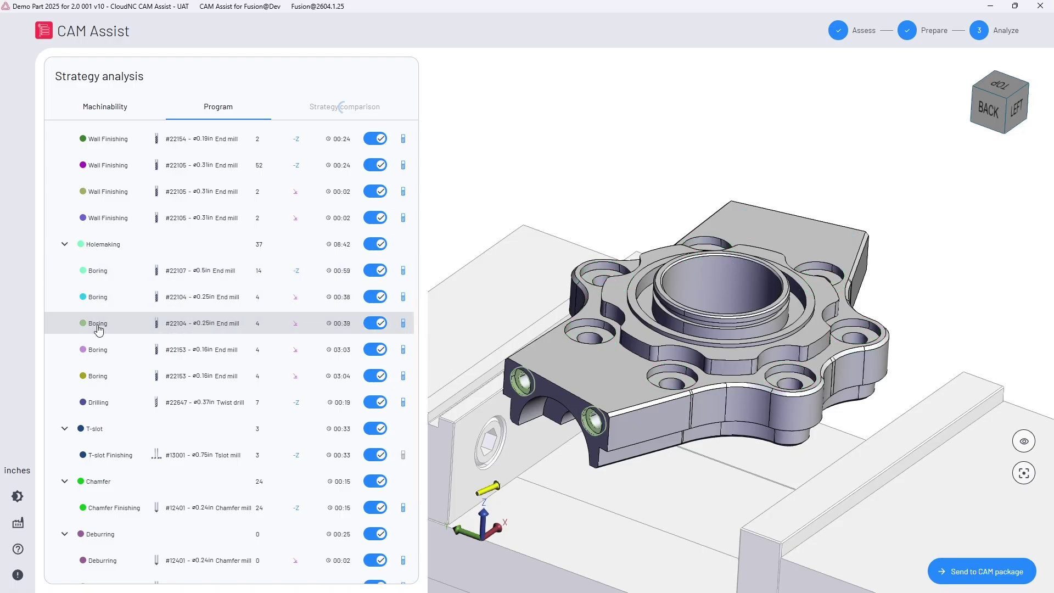
left_click(110, 455)
Preview the Chamfer Finishing edges, then collapse Setup1 and show the part oriented for Setup2.
left_click(114, 507)
scroll(133, 400, "down", 4)
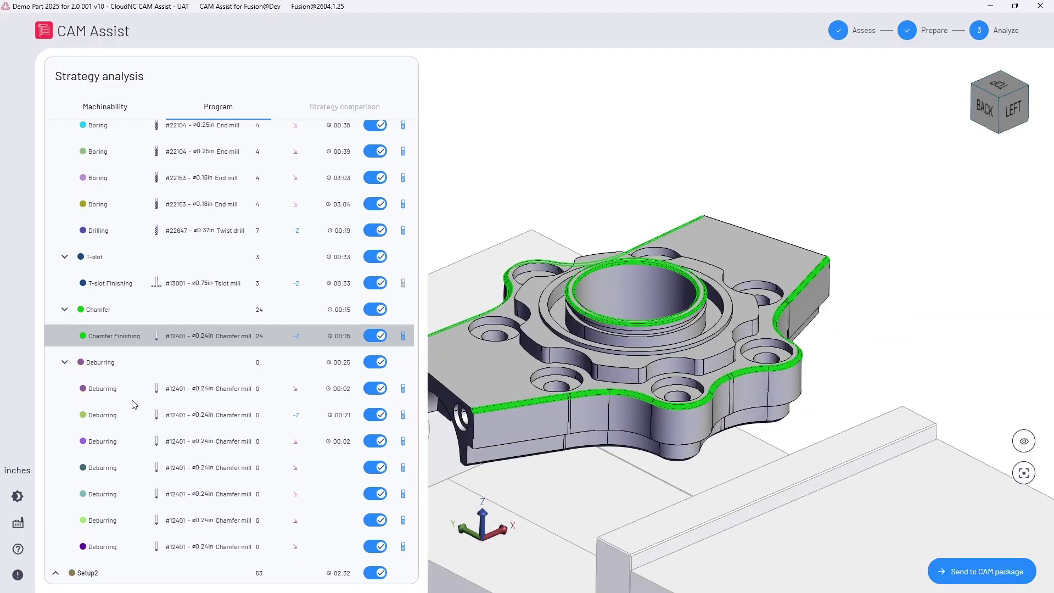
scroll(134, 330, "up", 10)
left_click(56, 154)
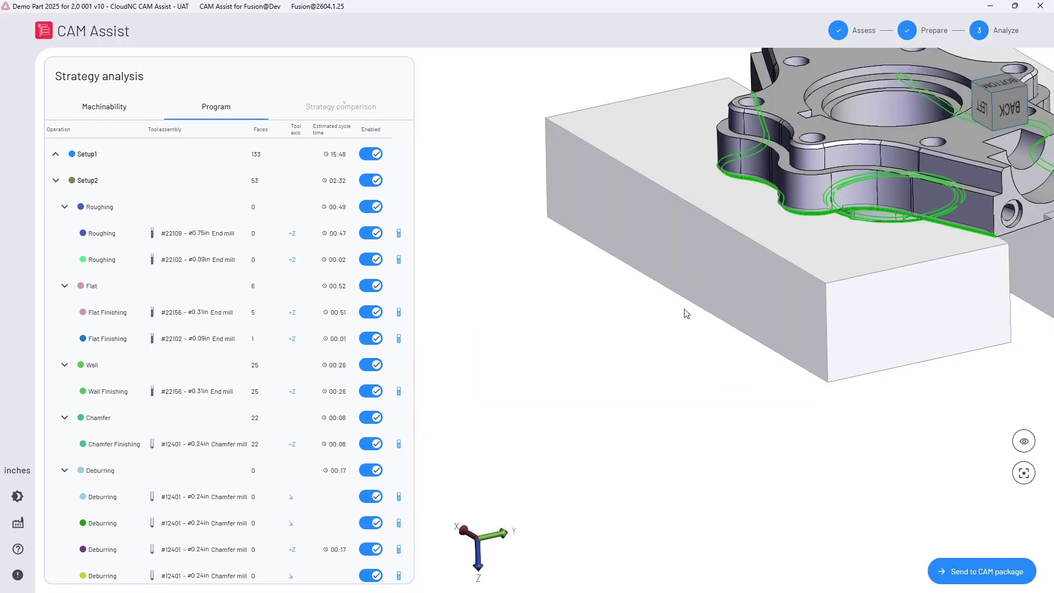
left_click(153, 183)
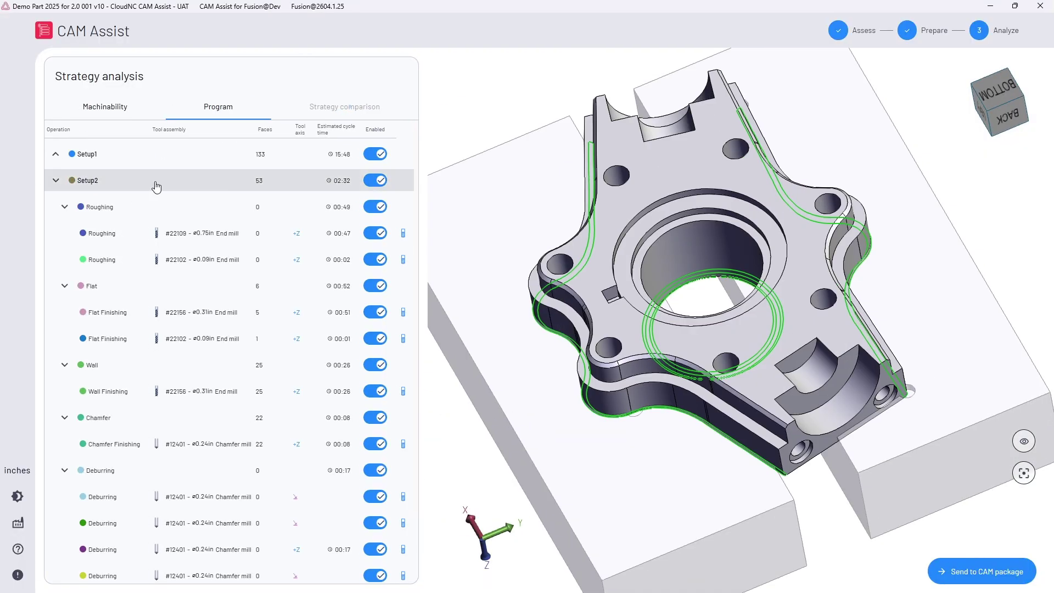
Toggle Setup2's operation switches off and back on, then preview its first Roughing operation's stock.
left_click(375, 180)
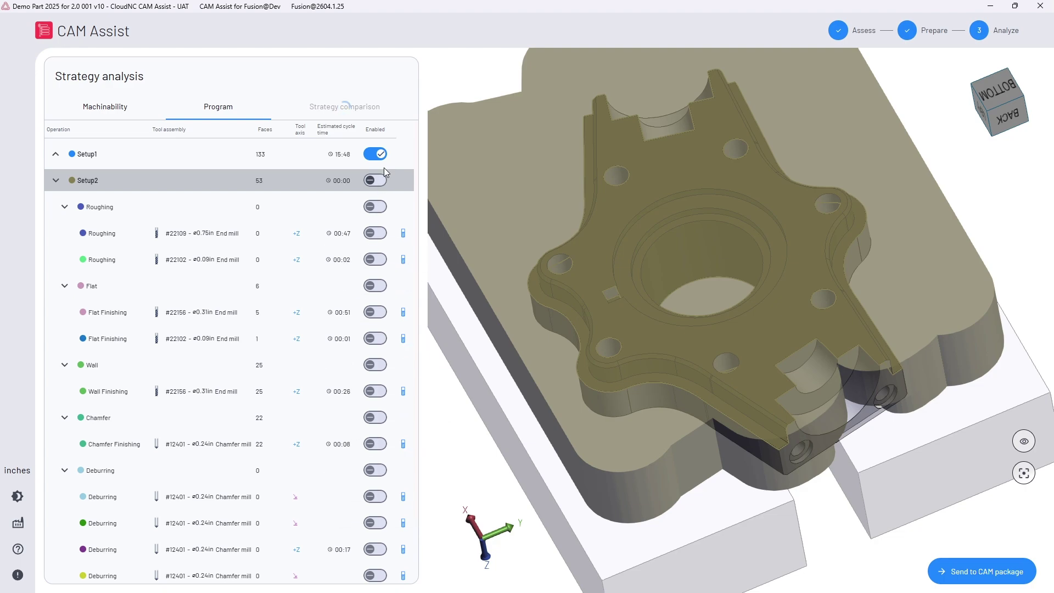
left_click(376, 182)
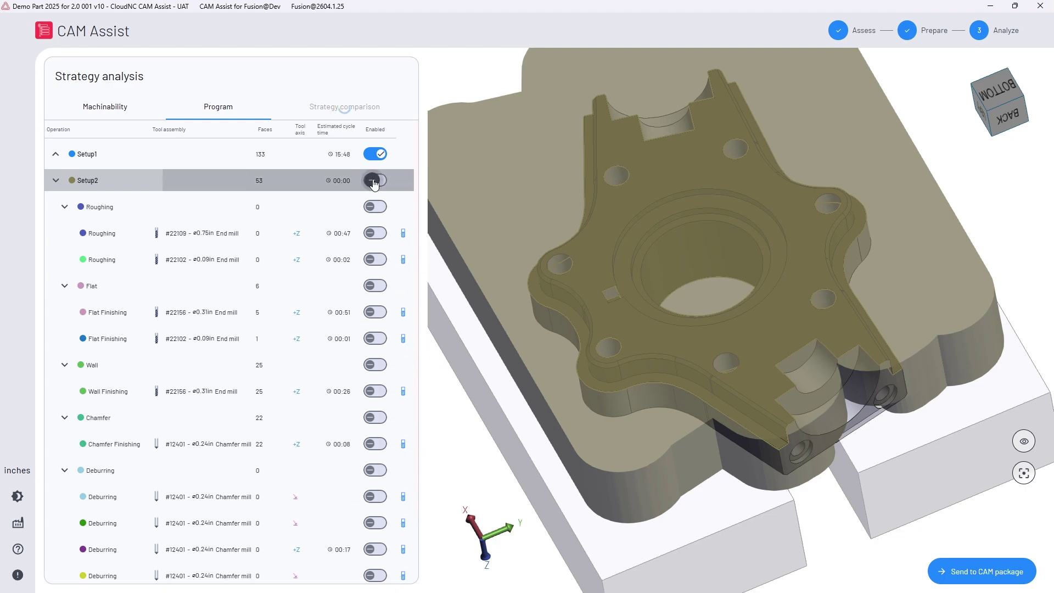
left_click(376, 207)
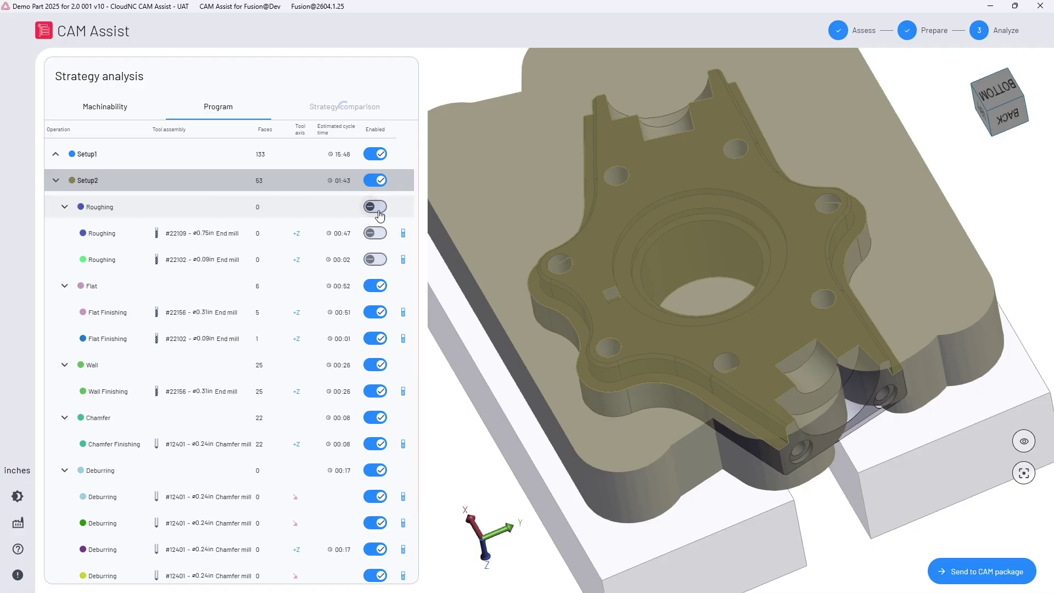
left_click(376, 206)
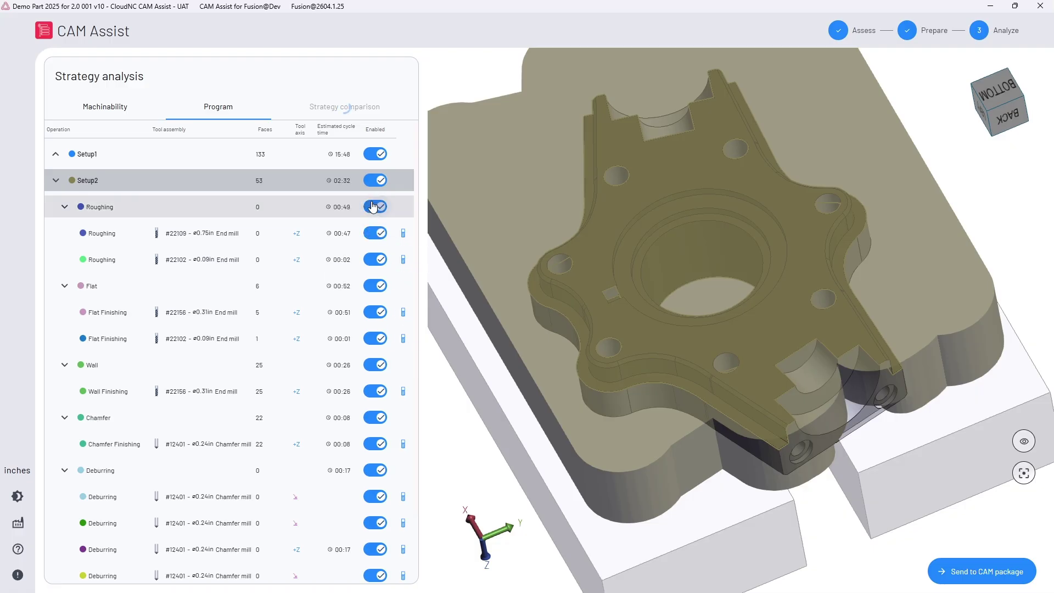
left_click(376, 235)
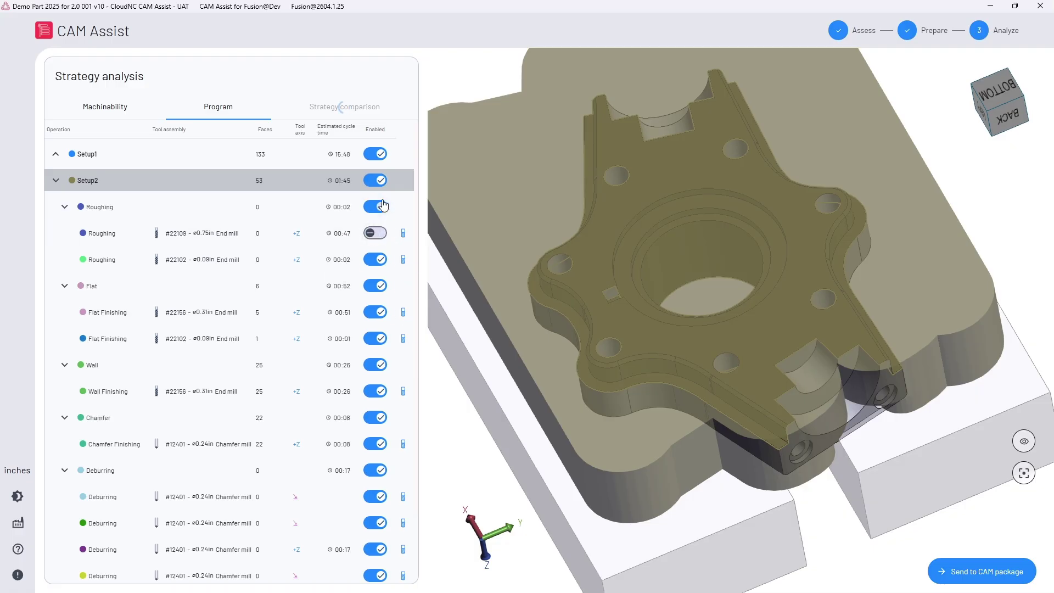
left_click(183, 235)
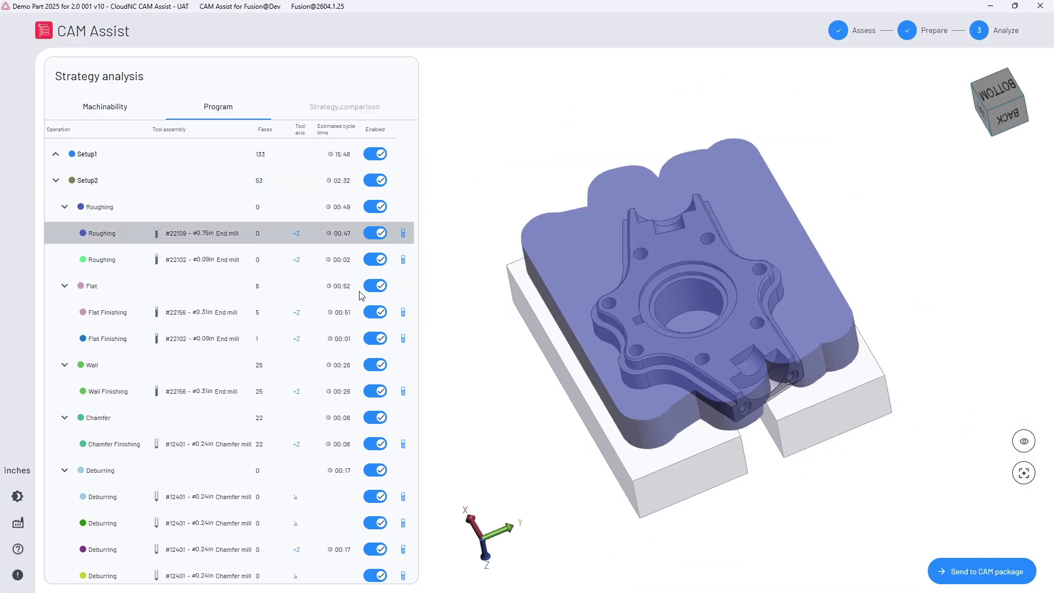
left_click_drag(545, 289, 577, 247)
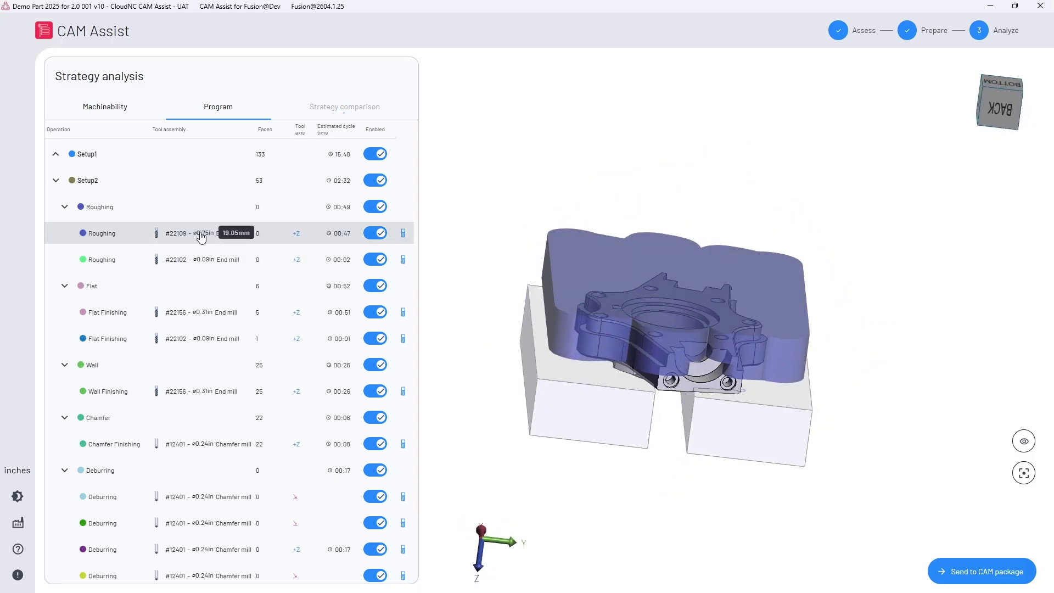
Shift Setup2's 0.75in Roughing parameters toward Aggressive, 15,906 rpm and 493 in/min, and save.
left_click(403, 234)
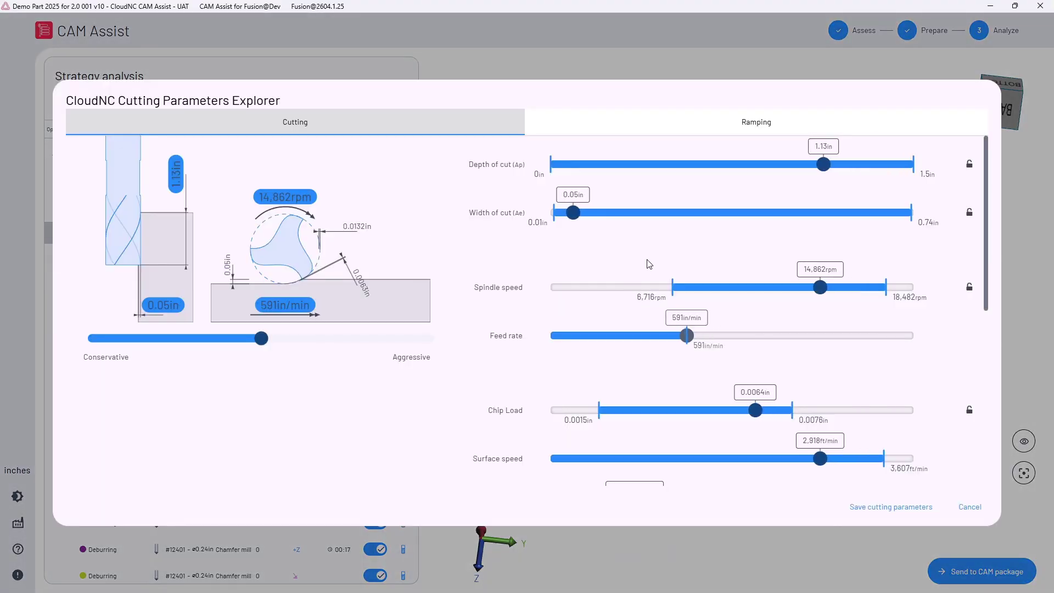
left_click_drag(265, 341, 366, 344)
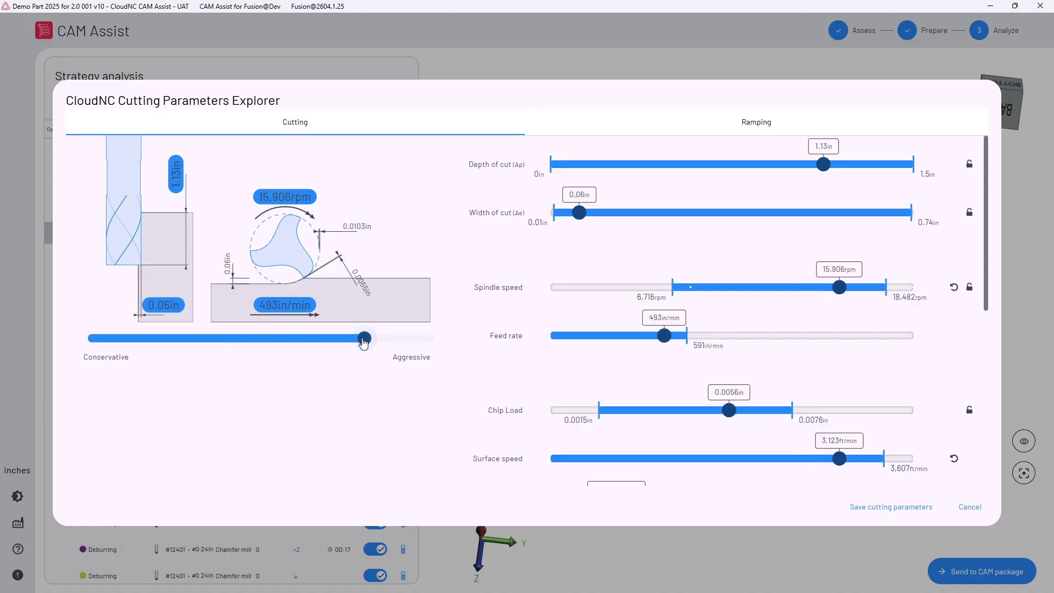
left_click(902, 512)
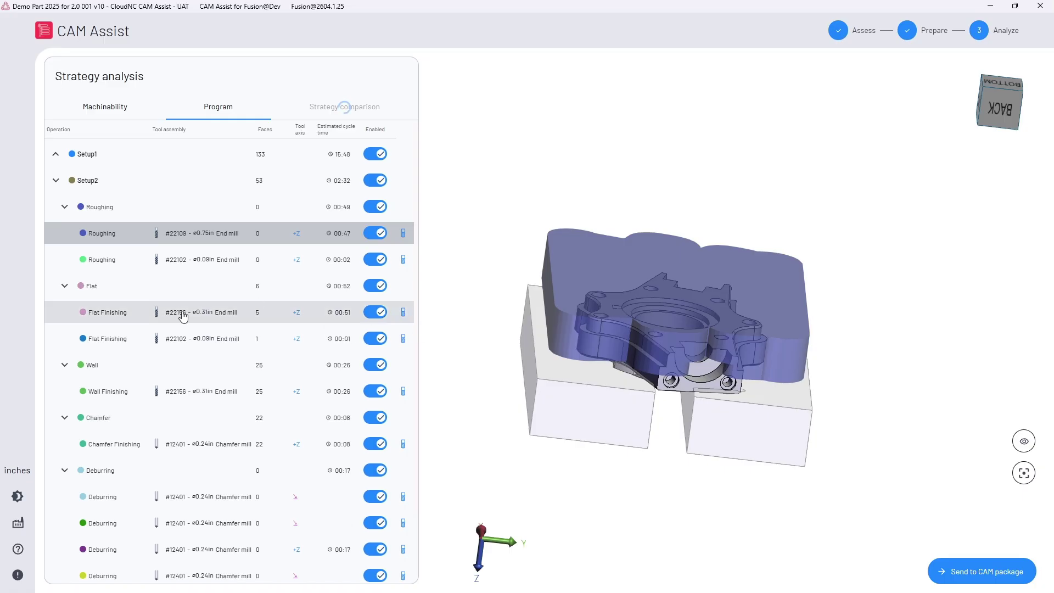
Give Chamfer Finishing a 0.04in depth of cut and 0.06in max tip-to-feature offset, and save.
left_click(148, 419)
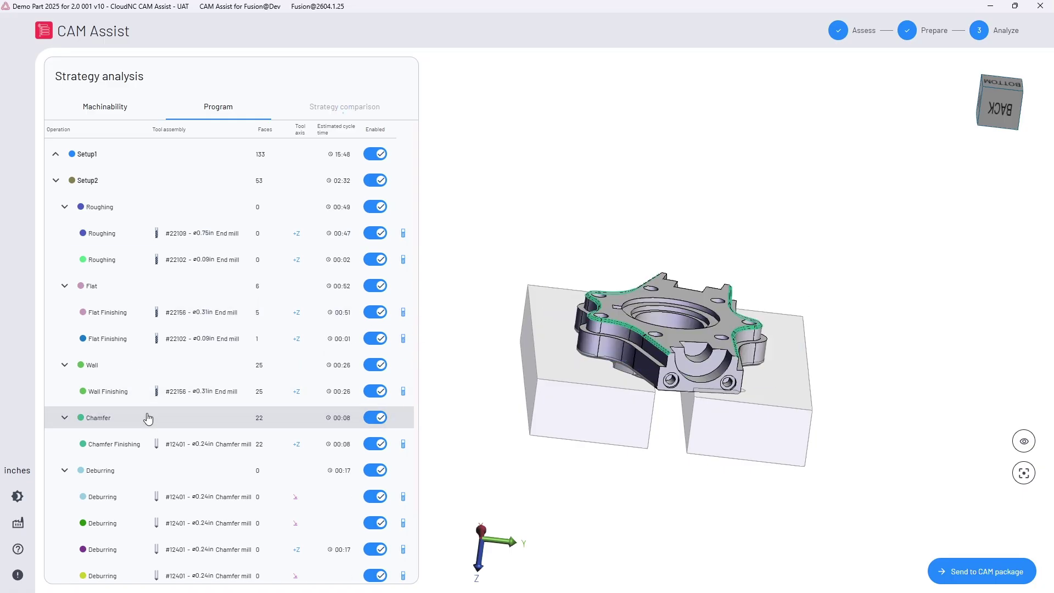
left_click(151, 443)
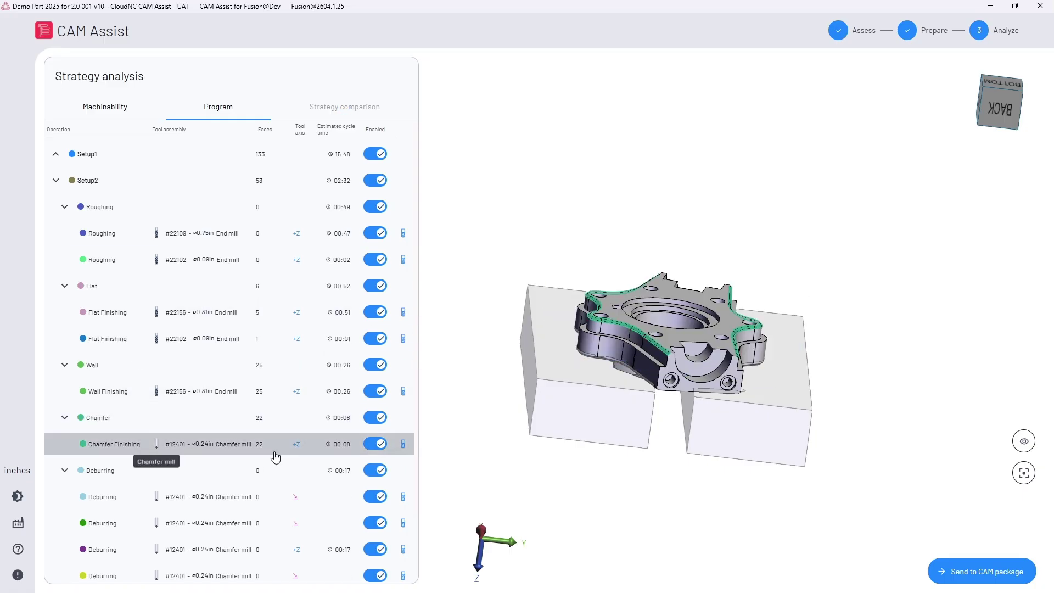
left_click(404, 445)
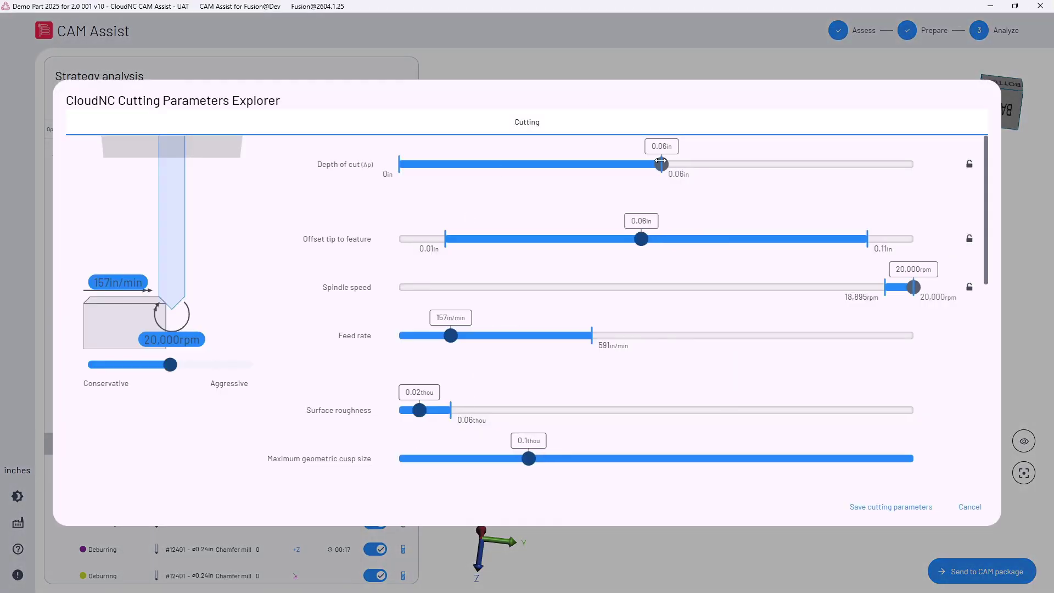
left_click(597, 162)
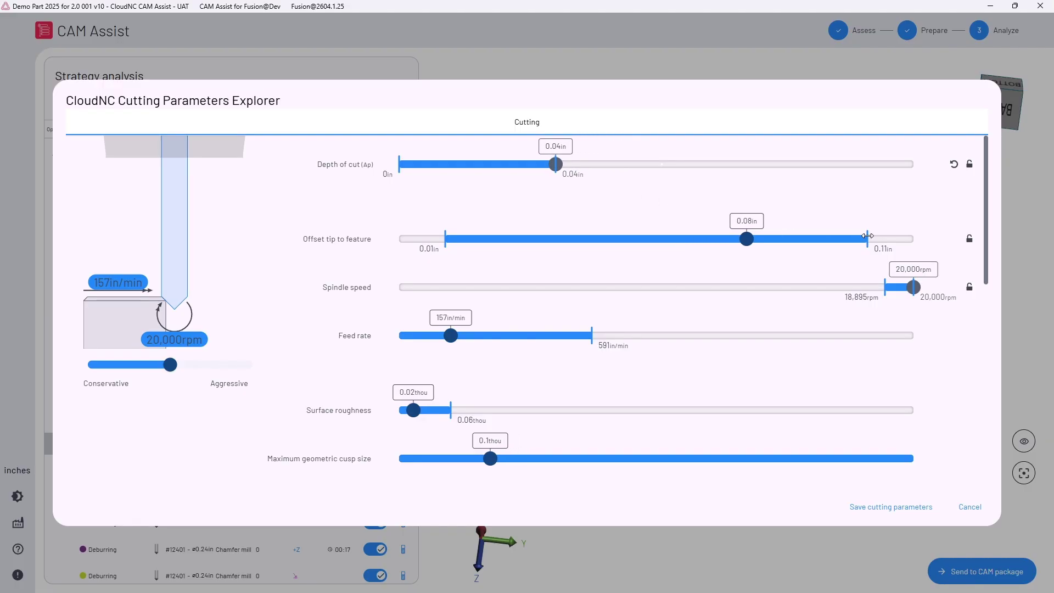
left_click_drag(868, 236, 659, 238)
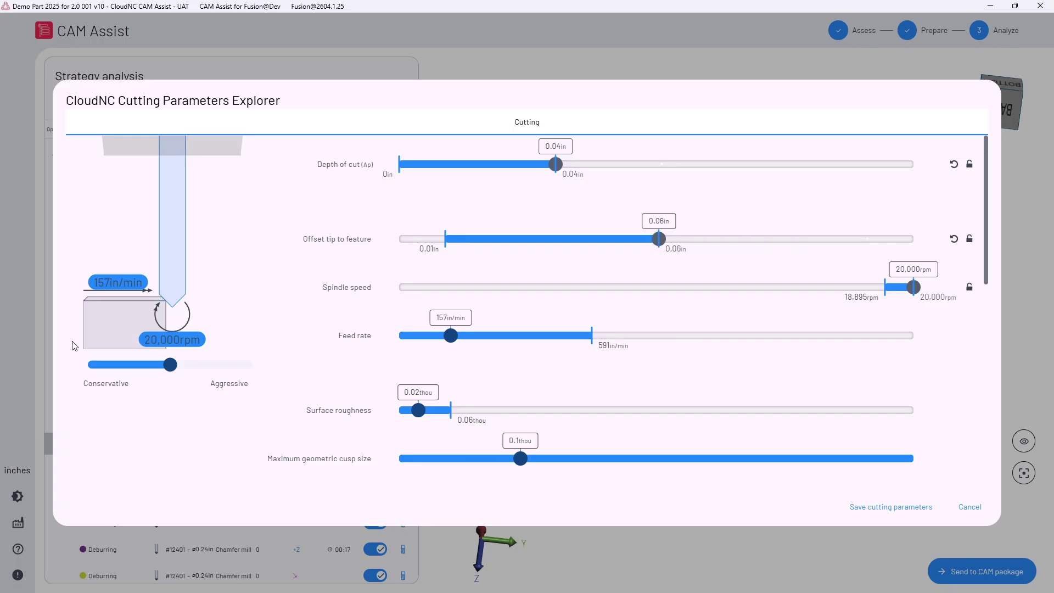
left_click(926, 506)
left_click(54, 181)
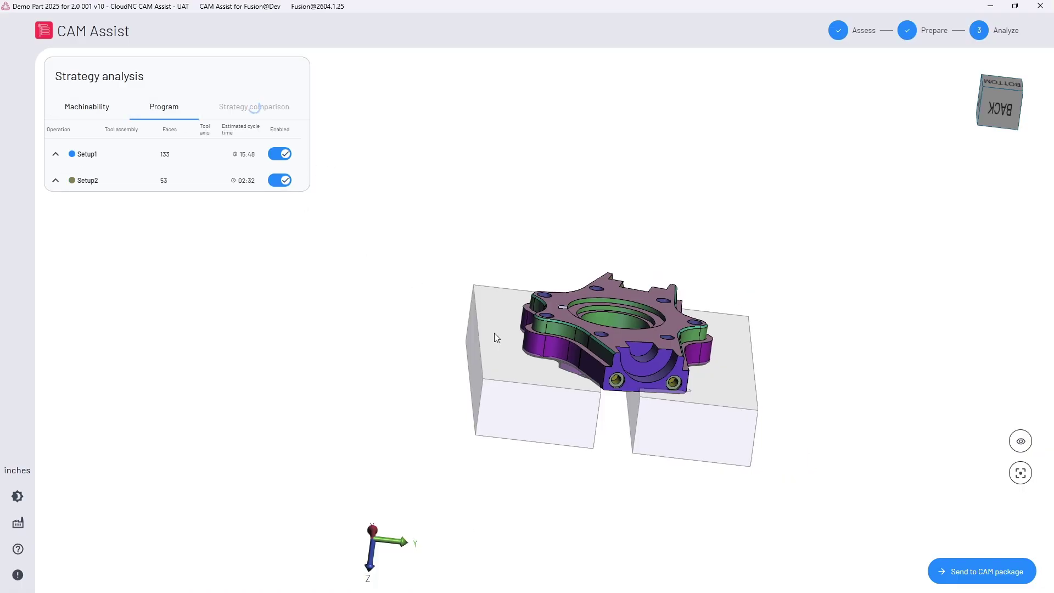
Send the tuned strategy to Fusion as CAM operations for both setups.
left_click(998, 580)
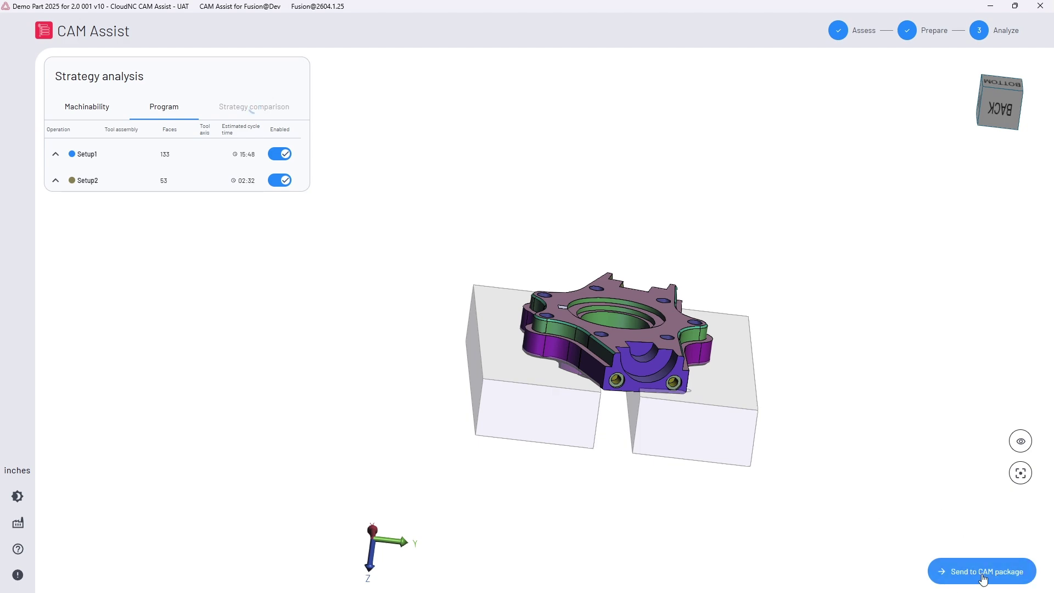
left_click(983, 578)
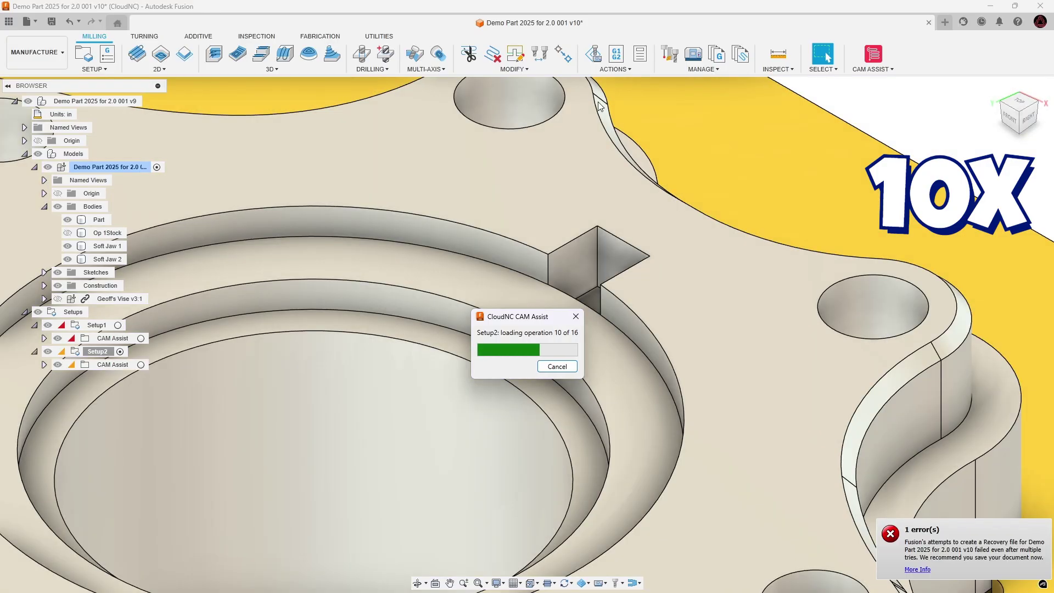
Expand Setup1's CAM Assist operations and inspect the Facing, Wall and Flat3 toolpaths.
left_click(43, 338)
left_click(54, 391)
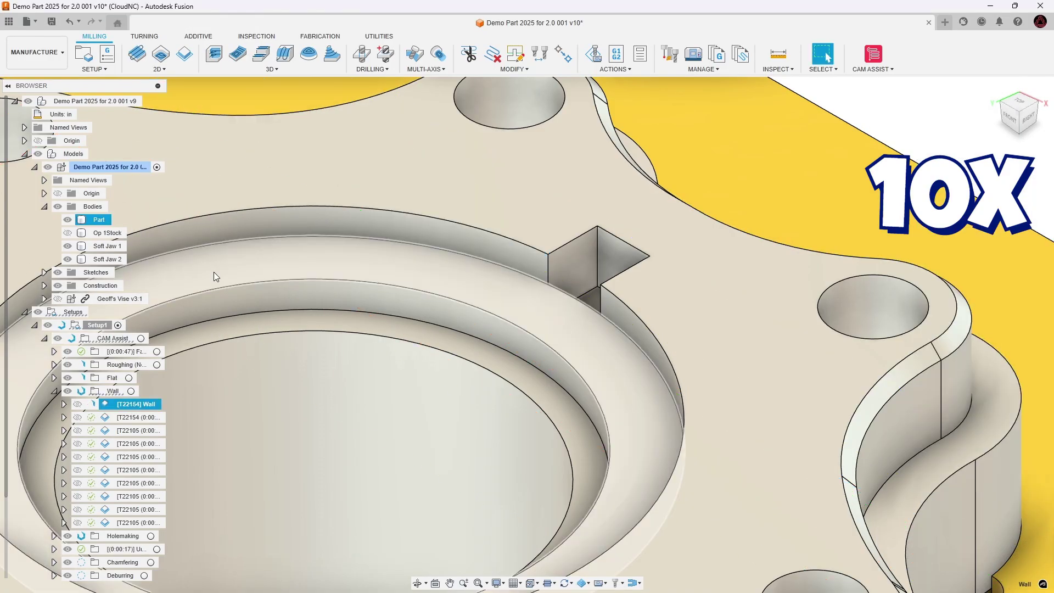
left_click(121, 352)
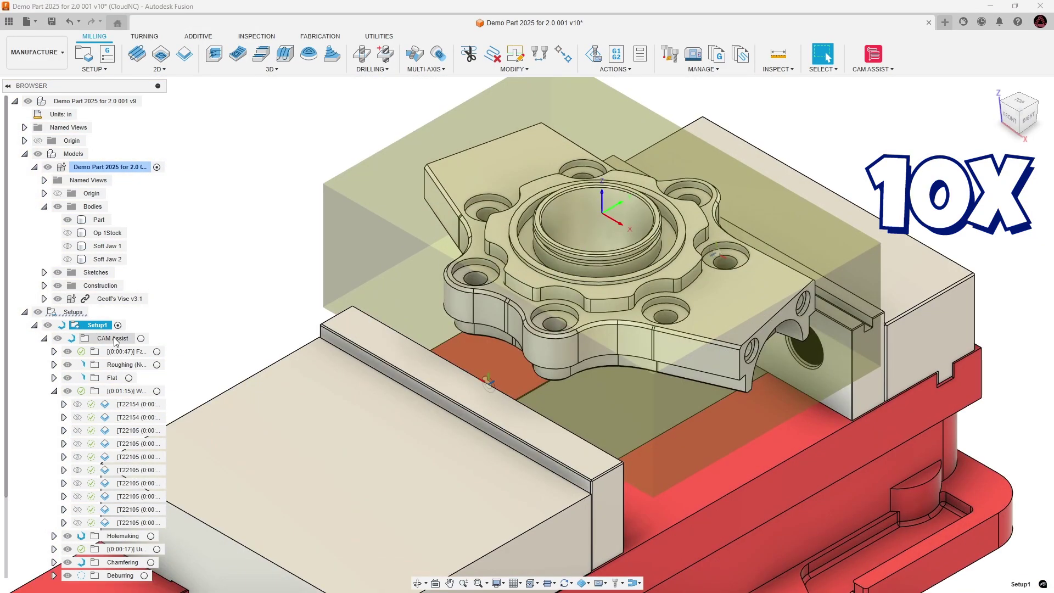
left_click(53, 365)
left_click(54, 431)
left_click(126, 443)
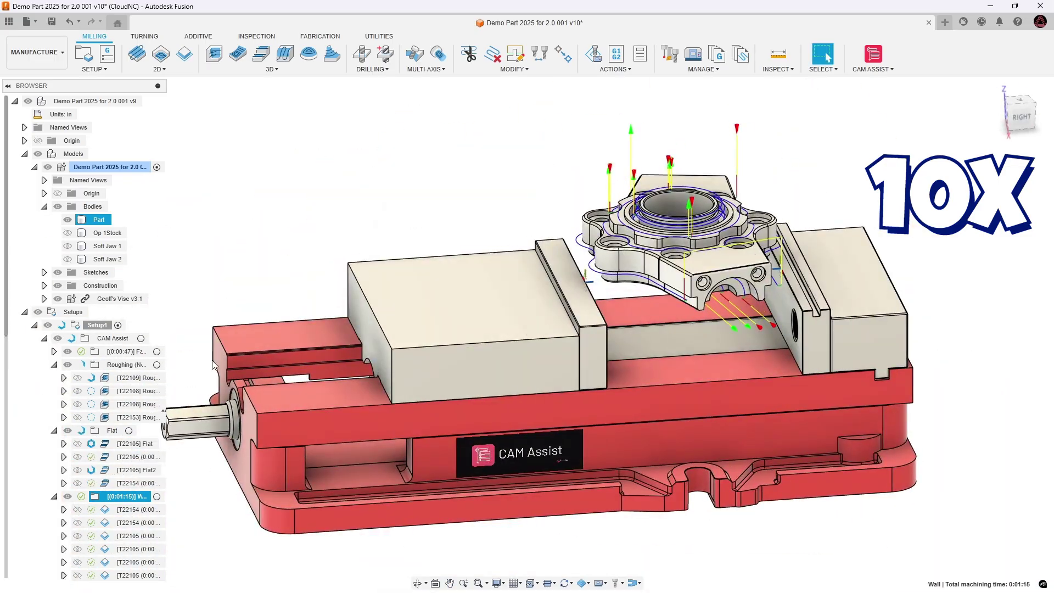
left_click(137, 483)
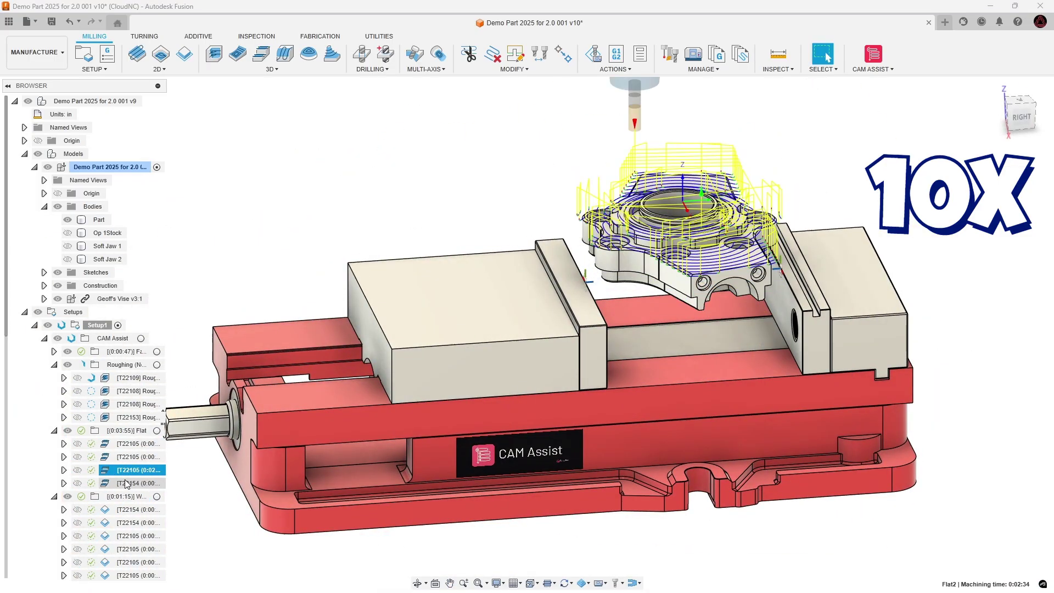
Inspect the Holemaking and Undercut toolpaths, viewing the undercut from the side.
scroll(131, 428, "down", 5)
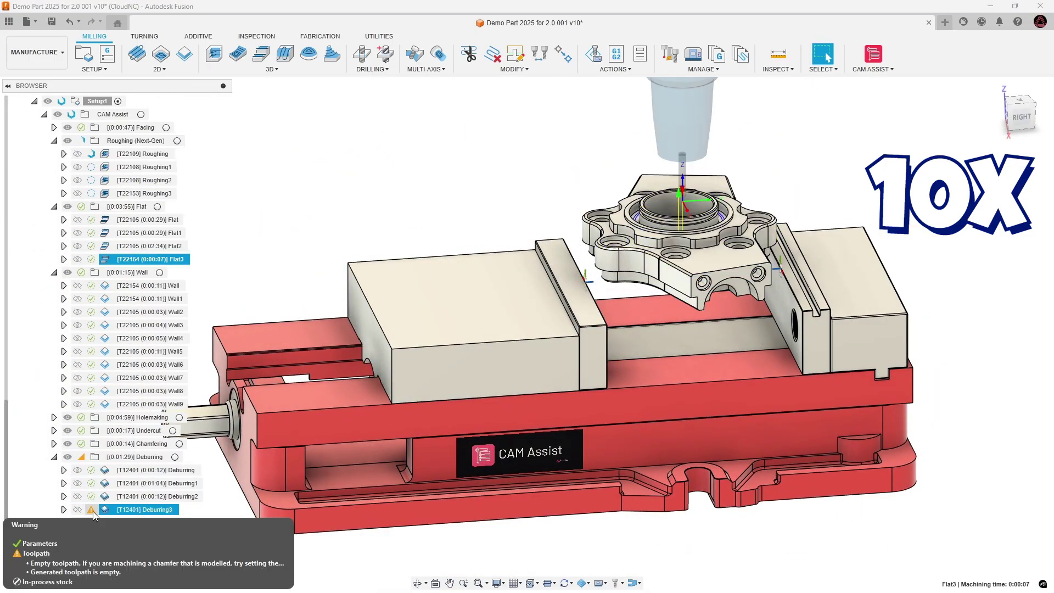
scroll(104, 234, "down", 1)
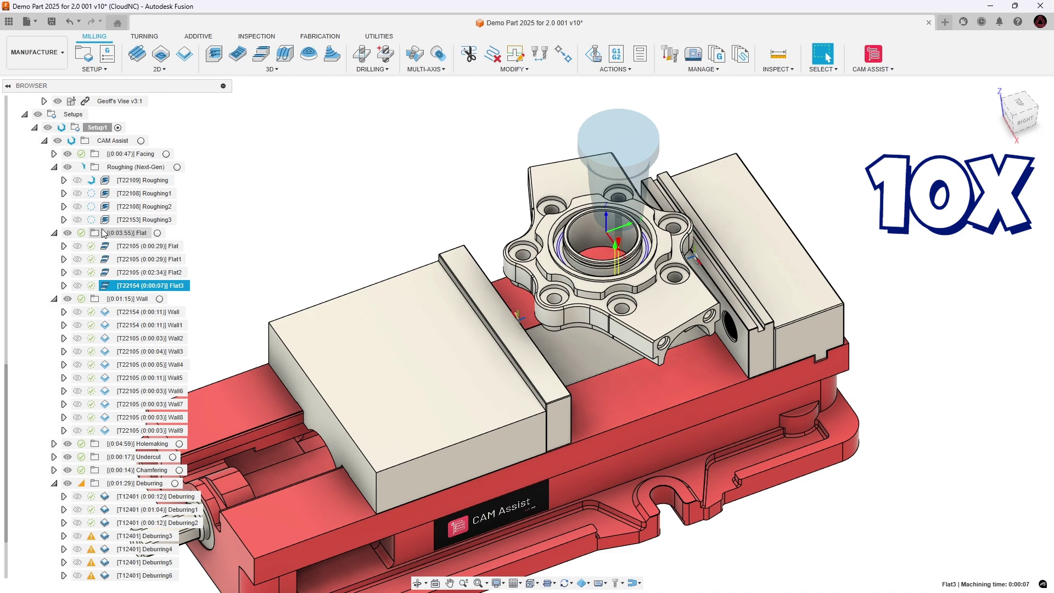
left_click(126, 443)
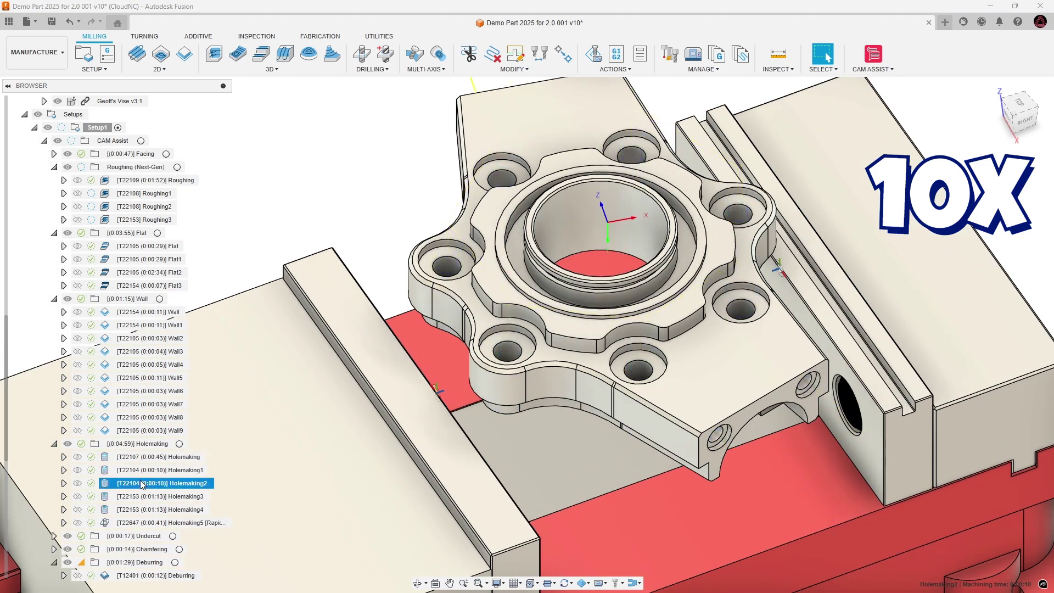
left_click(54, 443)
left_click(123, 522)
left_click(54, 536)
left_click(117, 536)
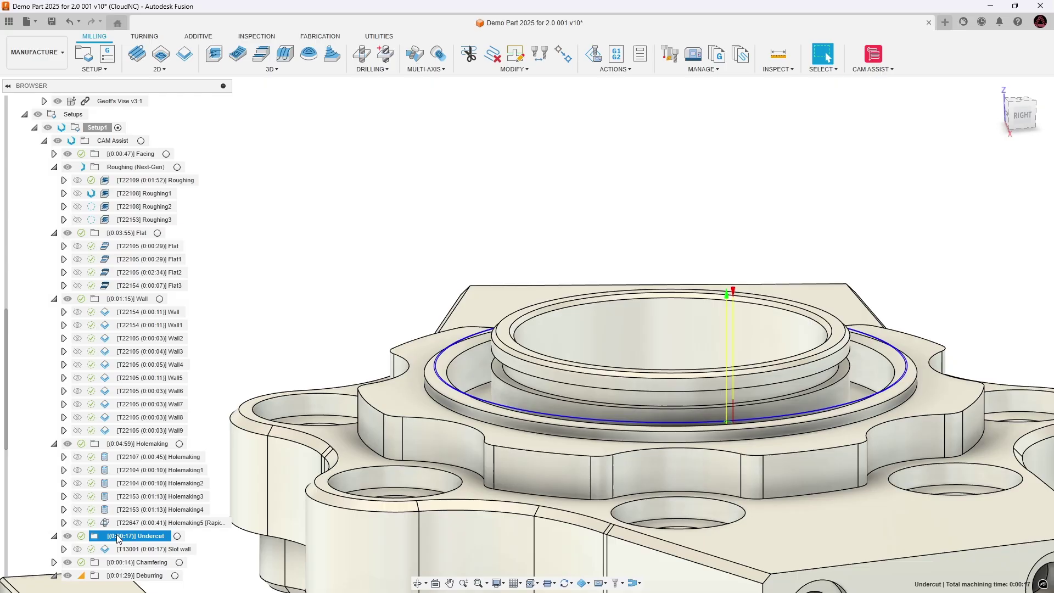
middle_click_drag(714, 329, 724, 234, "shift")
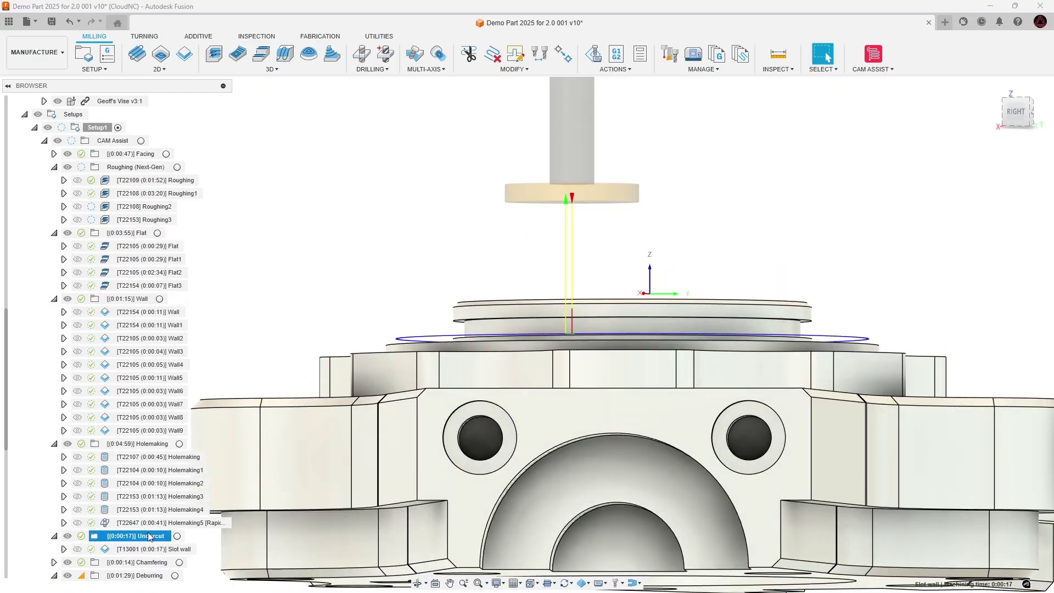
Select the operations from Wall through Slot wall and briefly simulate them.
left_click(134, 312)
left_click(147, 549, "shift")
left_click(594, 53)
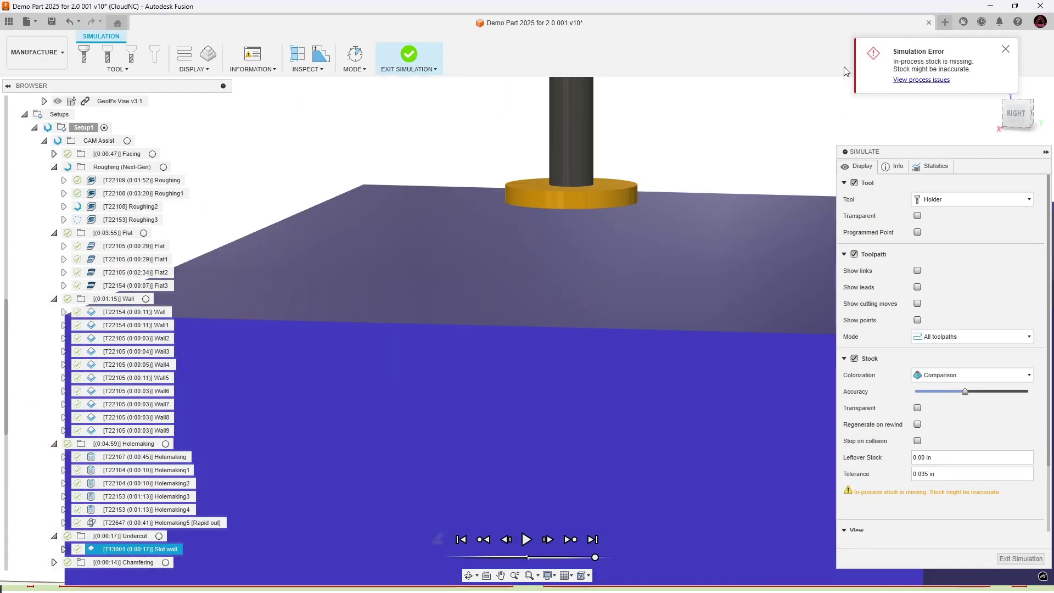
left_click(409, 54)
Inspect the Roughing, Roughing1, Roughing2, Roughing3 and Chamfering toolpaths from low angles.
left_click(157, 193)
scroll(604, 330, "down", 3)
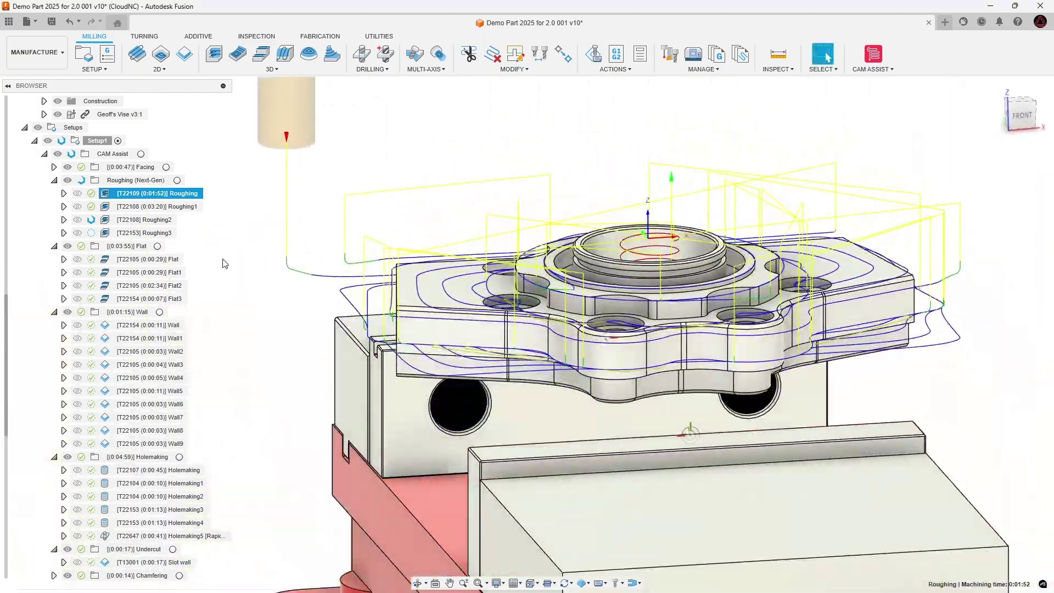
left_click(159, 206)
middle_click_drag(539, 285, 626, 329, "shift")
left_click(158, 220)
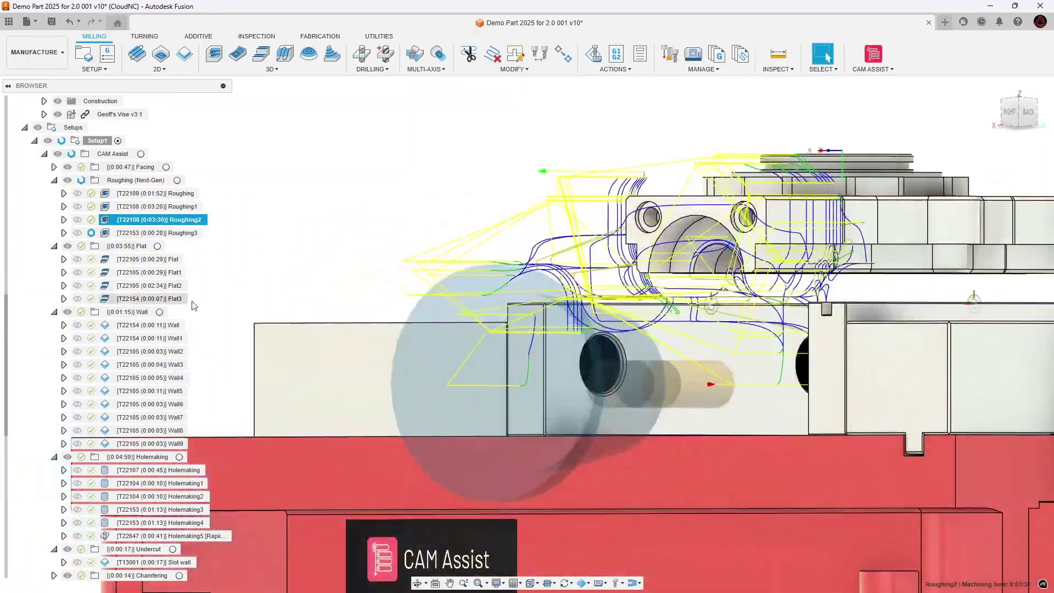
left_click(158, 233)
middle_click_drag(582, 263, 648, 203, "shift")
scroll(143, 415, "down", 4)
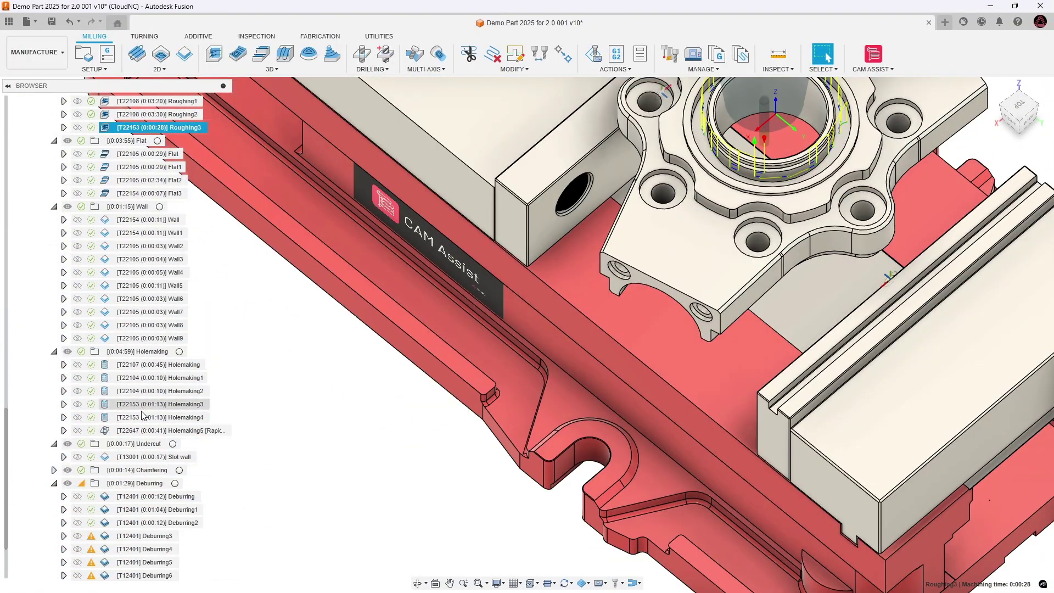
scroll(143, 415, "down", 1)
left_click(137, 444)
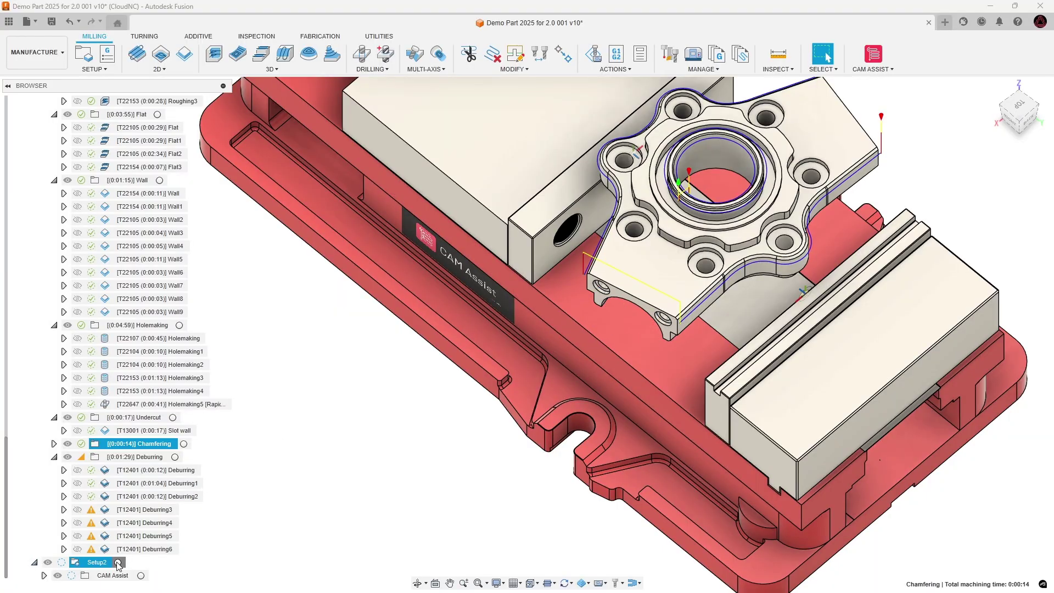
Activate Setup2 and inspect its Roughing toolpath around the part.
left_click(118, 563)
scroll(83, 565, "down", 3)
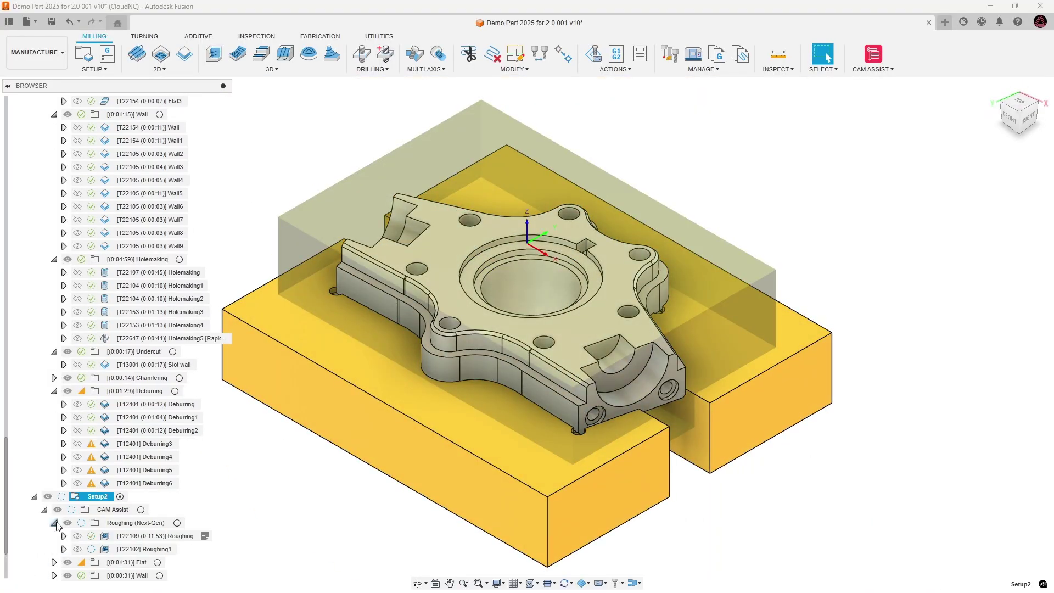
left_click(155, 536)
middle_click_drag(473, 373, 477, 339, "shift")
scroll(55, 555, "down", 1)
Inspect Setup2's Flat, Wall and Deburring toolpaths, then scroll back up to Setup1.
left_click(56, 551)
scroll(135, 545, "down", 3)
left_click(135, 549)
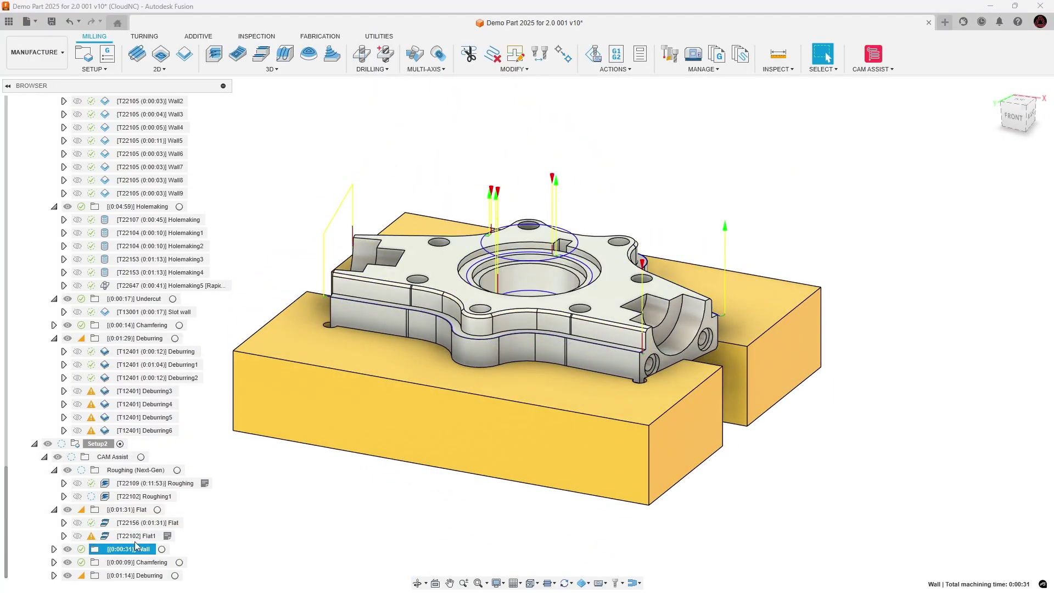
left_click(53, 576)
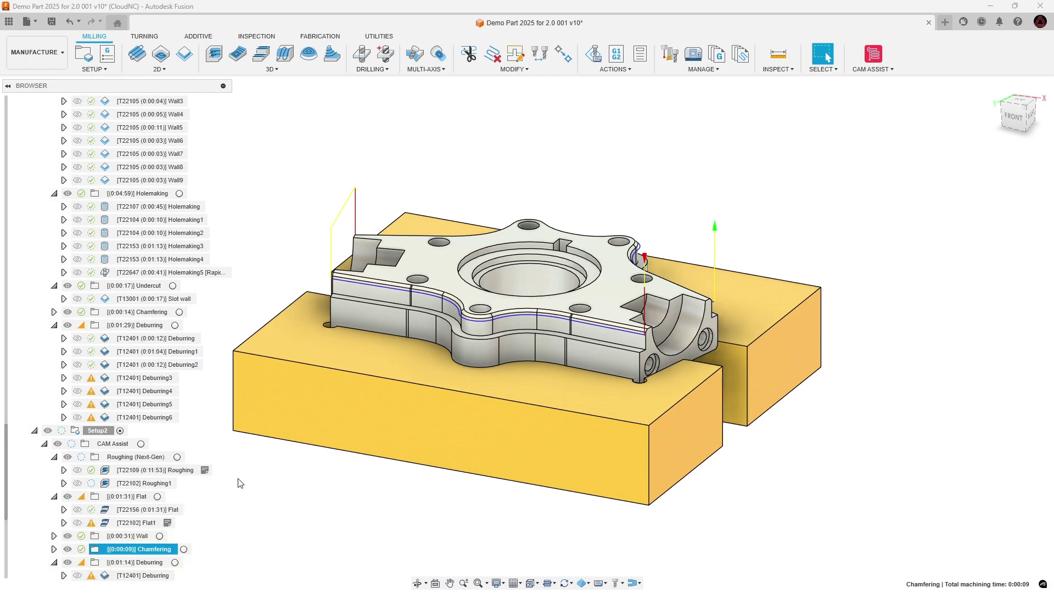
middle_click_drag(522, 147, 472, 236, "shift")
scroll(182, 382, "up", 12)
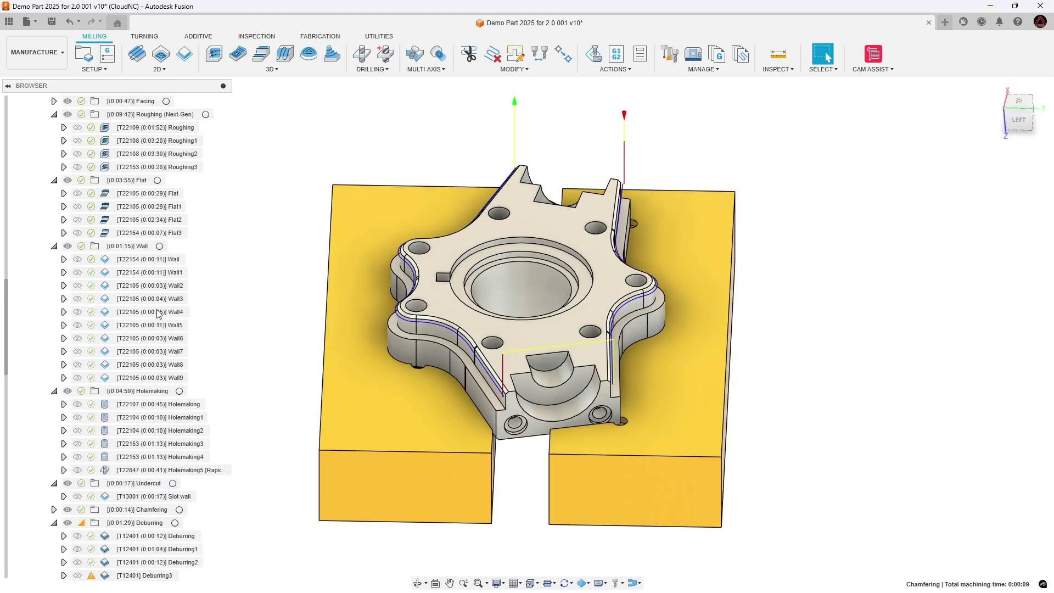
scroll(183, 383, "up", 5)
Select Setup1 and start its machining simulation with stock comparison.
left_click(116, 208)
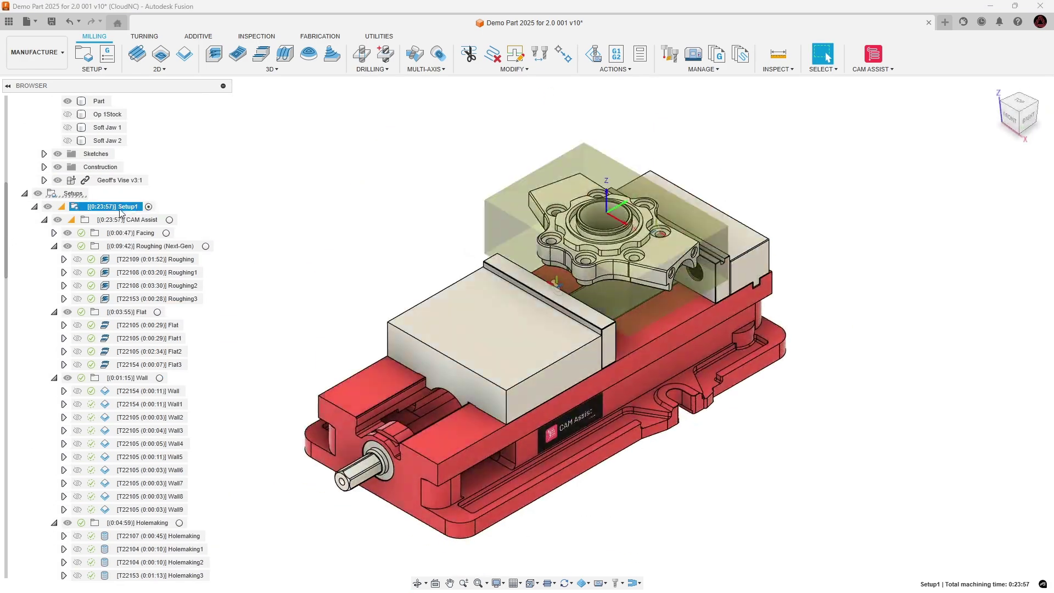
key("alt+g")
scroll(606, 230, "up", 5)
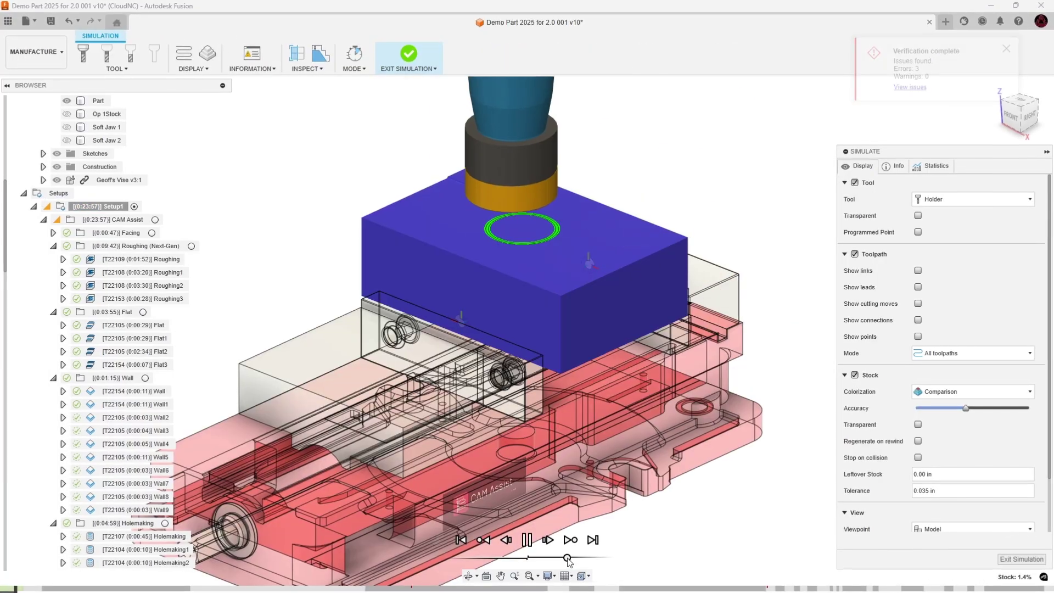